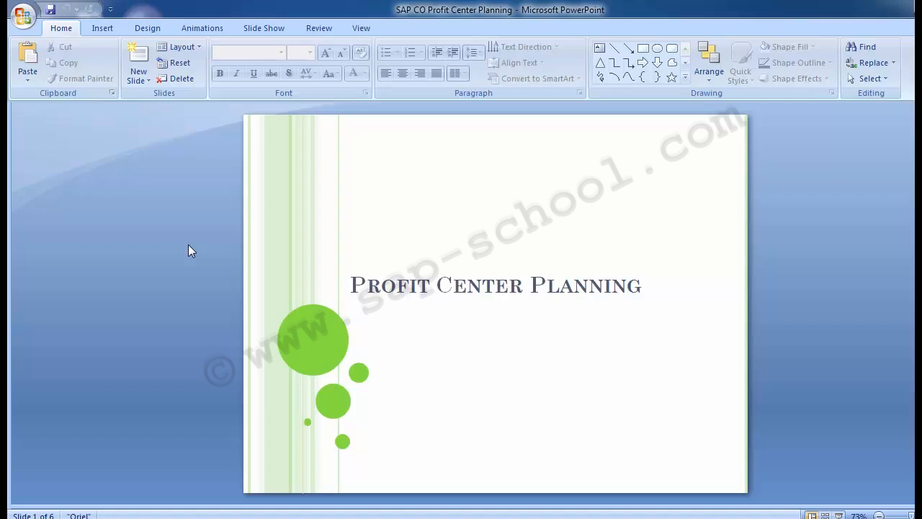
Page through the Profit Center Planning presentation to the Configuration Steps slide
scroll(191, 251, down, 1)
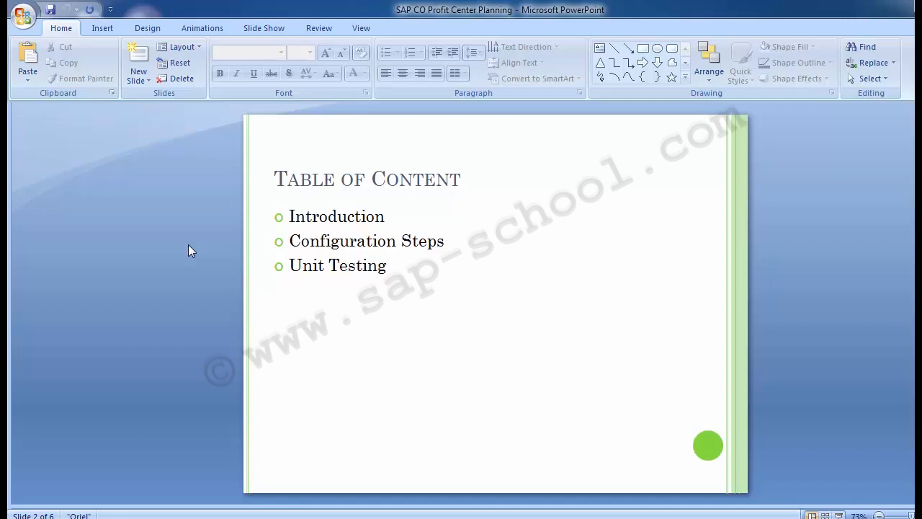
scroll(188, 245, down, 1)
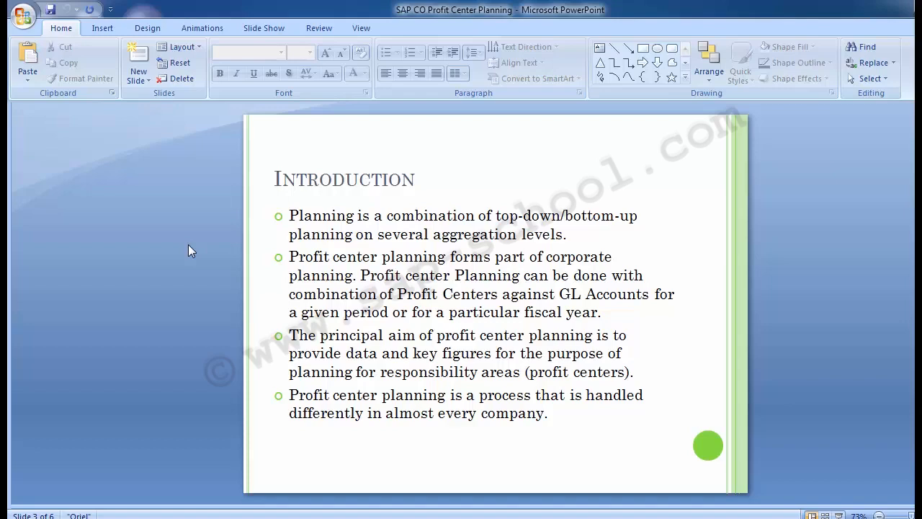
scroll(191, 250, down, 1)
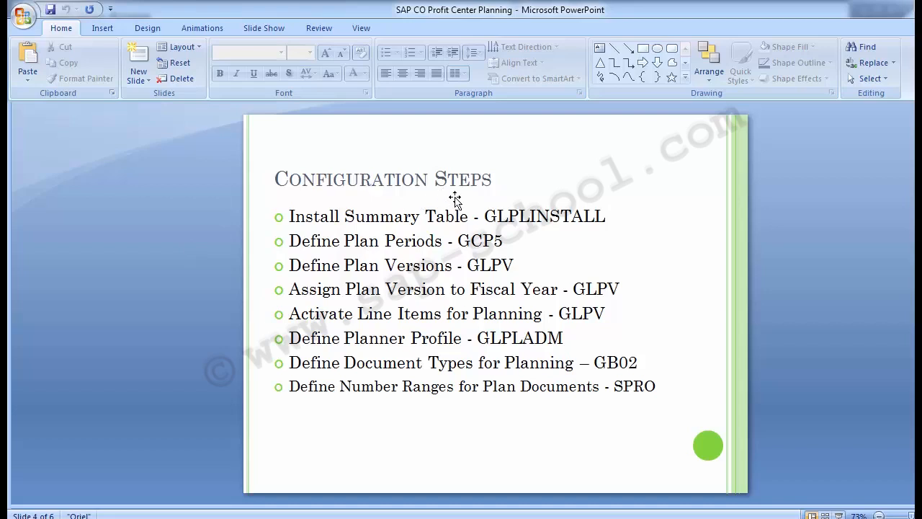
Copy the transaction code GLPLINSTALL from the Install Summary Table bullet on the slide
drag(485, 216, 529, 216)
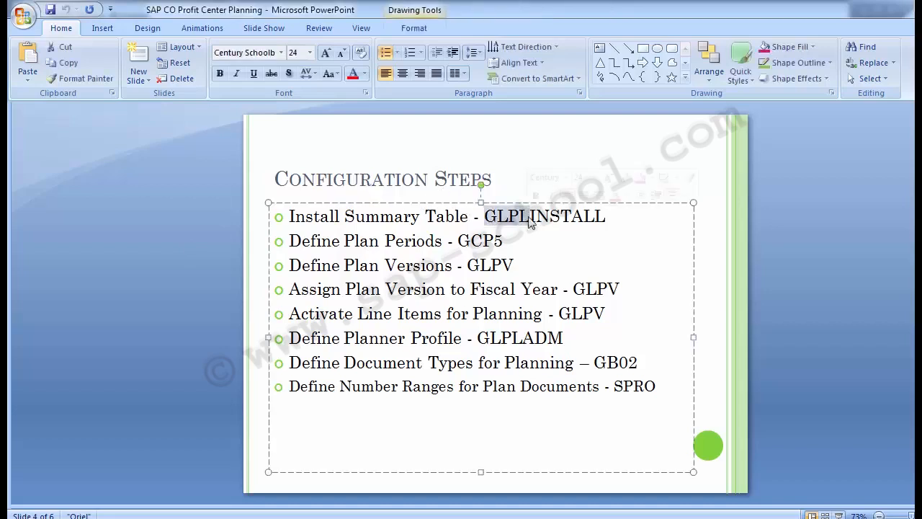
click(532, 218)
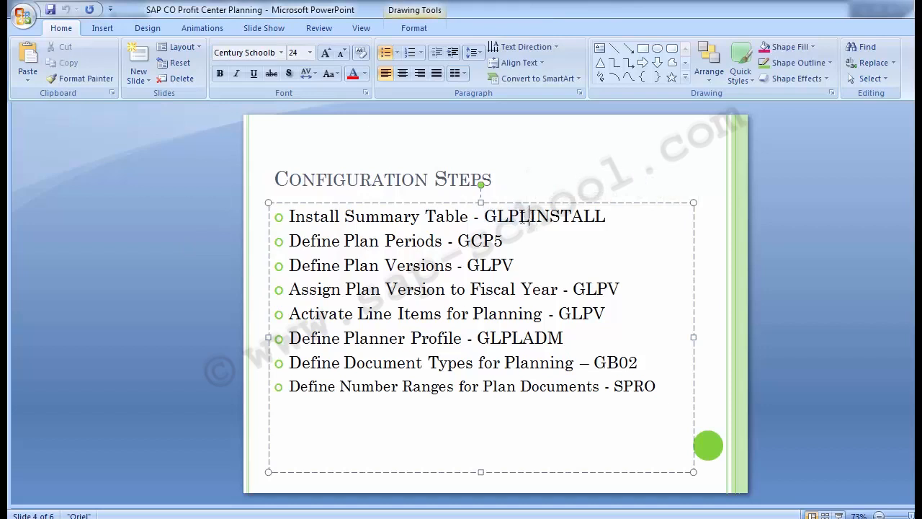
double_click(551, 213)
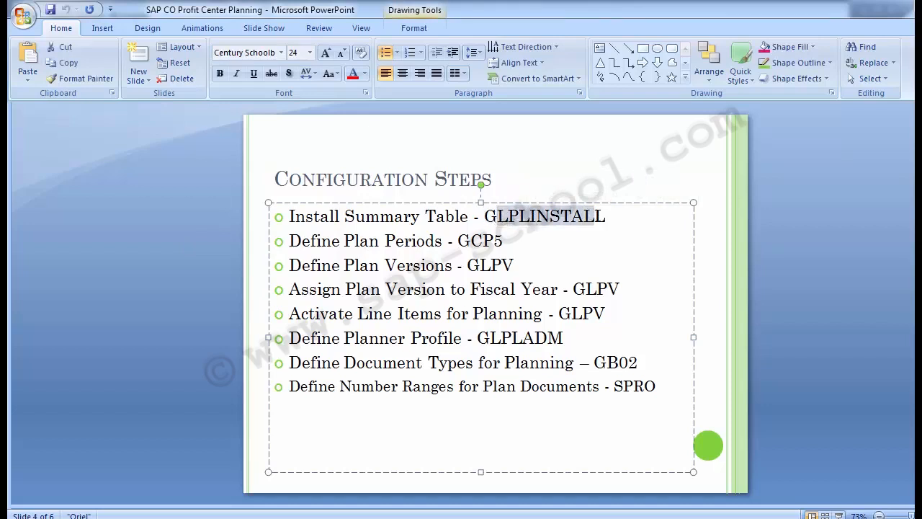
drag(485, 217, 649, 215)
key(ctrl+c)
click(154, 313)
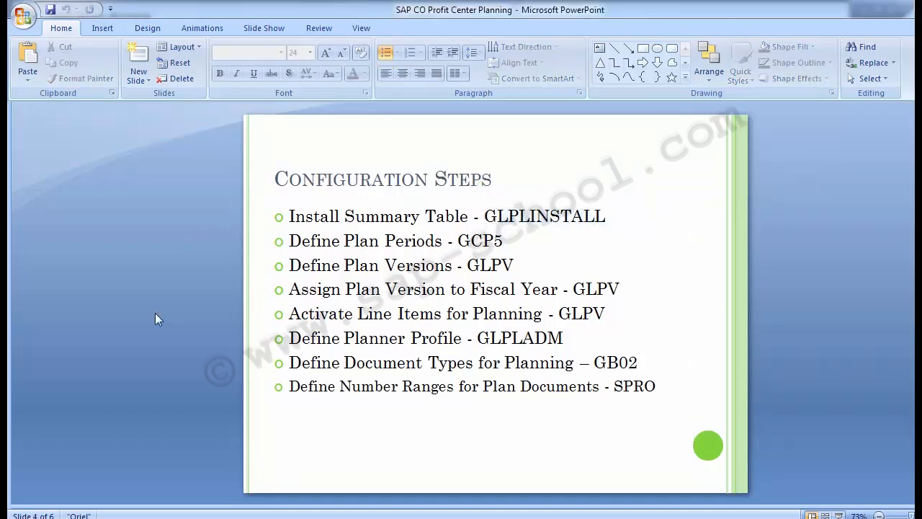
Switch to SAP, run transaction GLPLINSTALL to install the planning summary tables, and return to SAP Easy Access
click(447, 510)
click(504, 462)
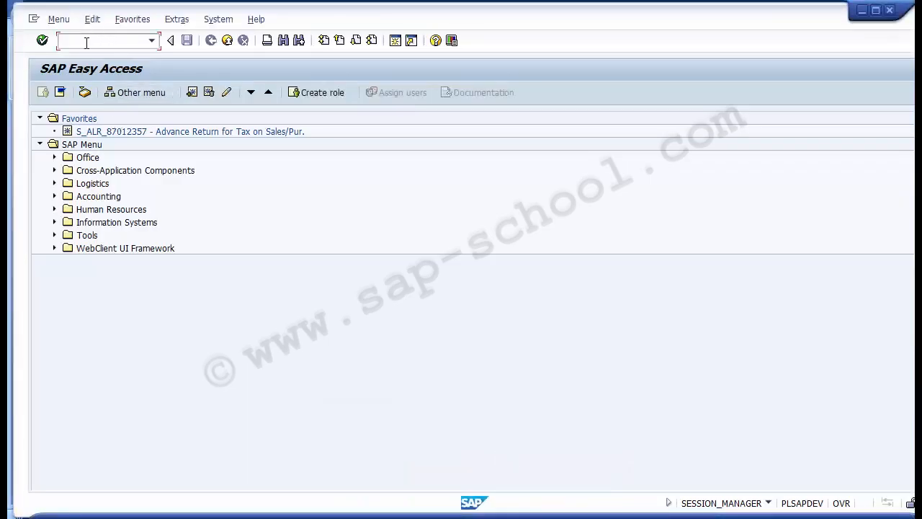
key(ctrl+v)
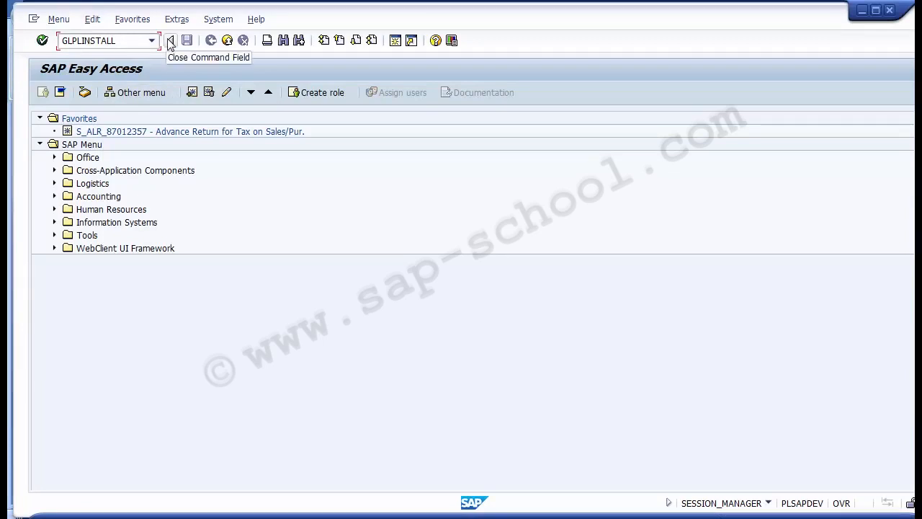
key(Return)
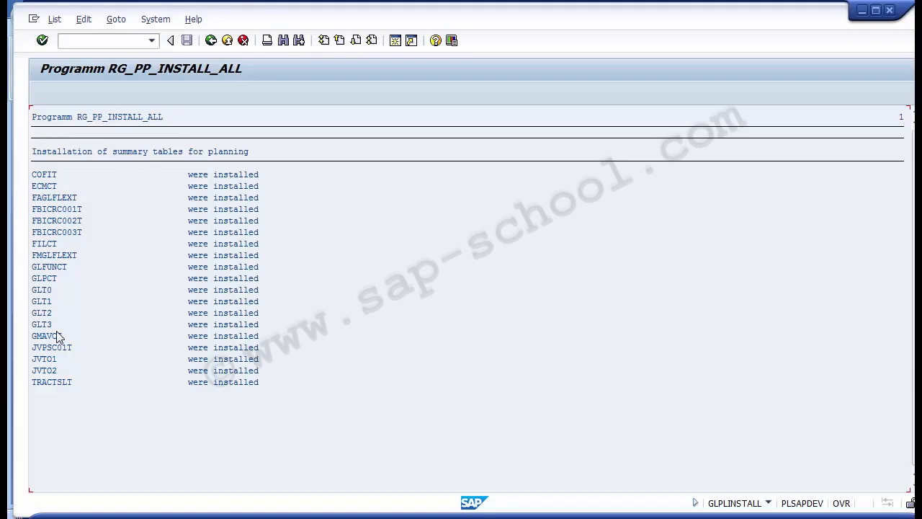
click(209, 42)
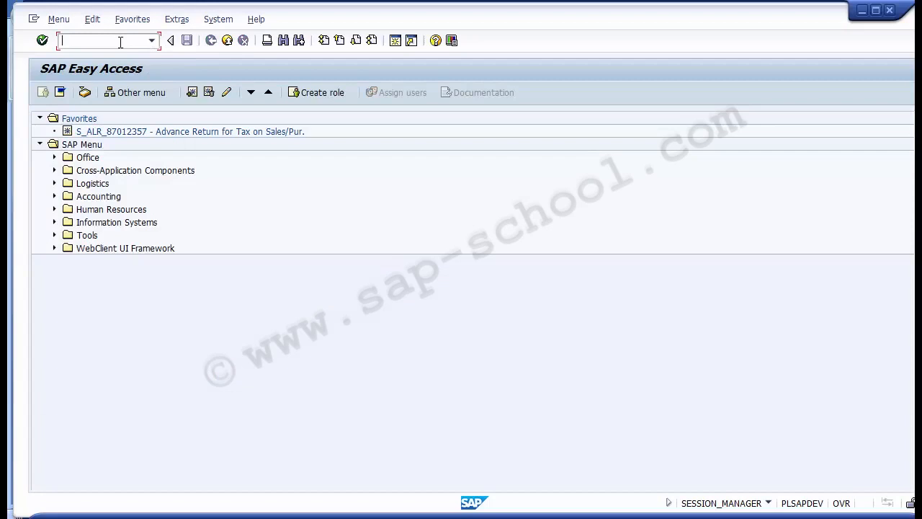
Run transaction SPRO and display the SAP Reference IMG
text(SPRO)
key(Return)
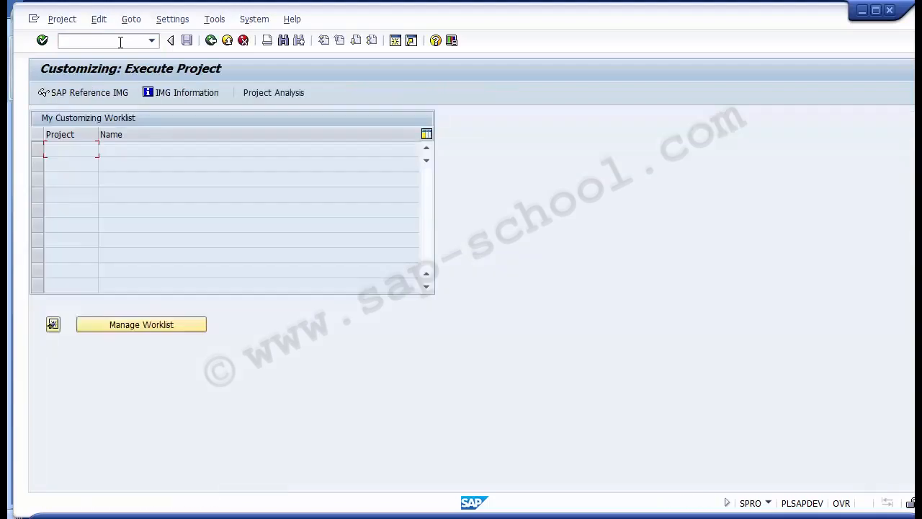
click(87, 93)
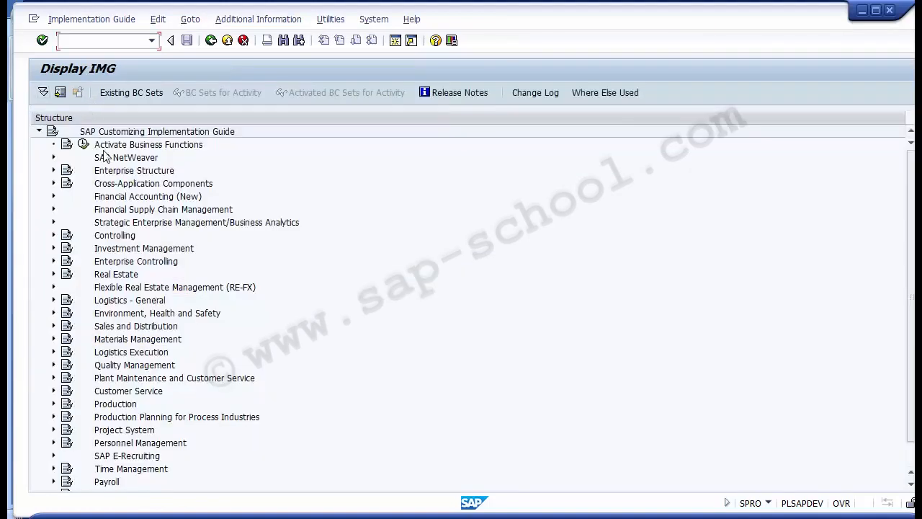
Expand Financial Accounting (New), General Ledger Accounting (New) and its Planning node in the implementation guide
click(121, 199)
click(54, 196)
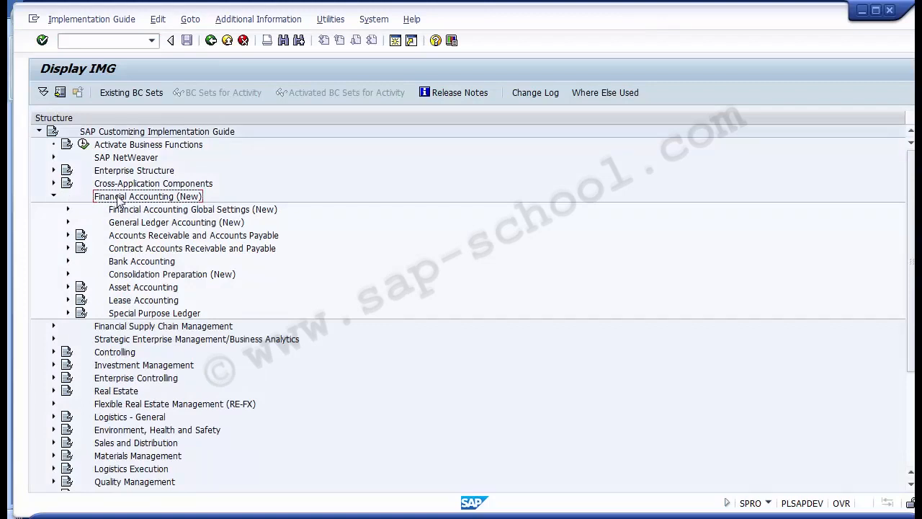
click(53, 195)
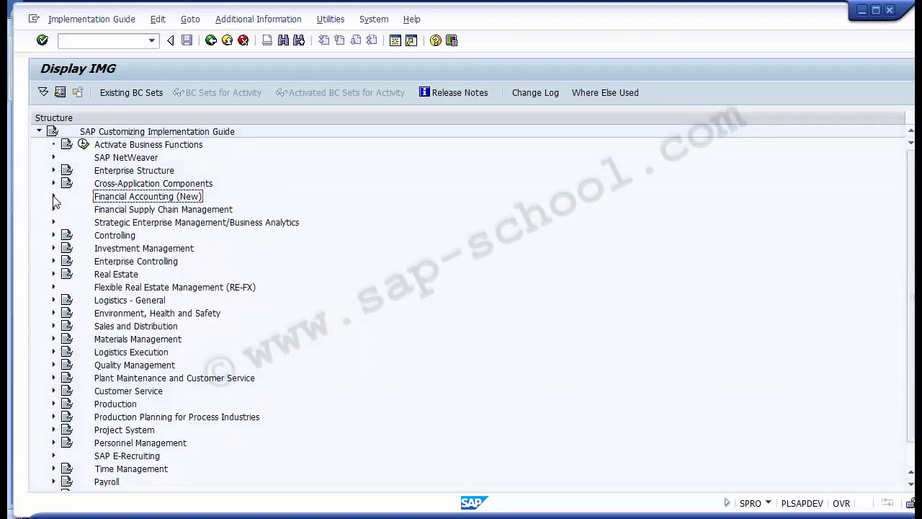
click(54, 196)
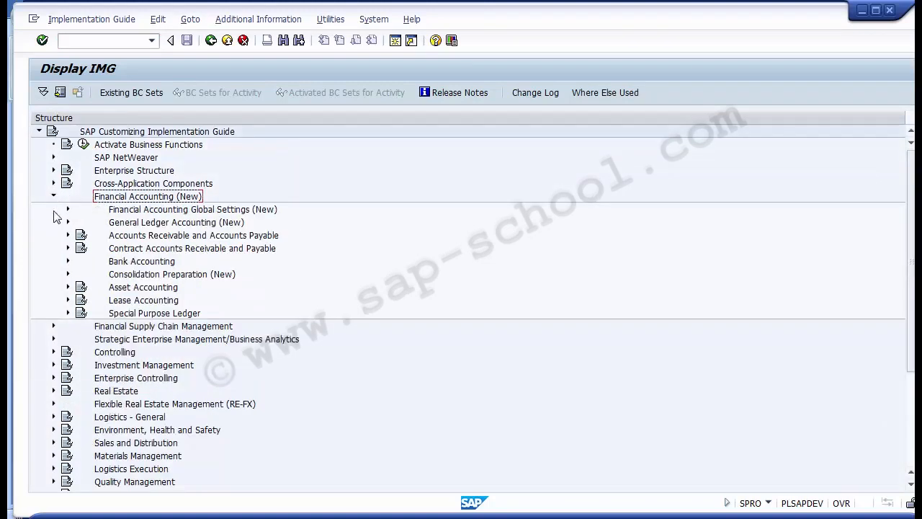
click(112, 224)
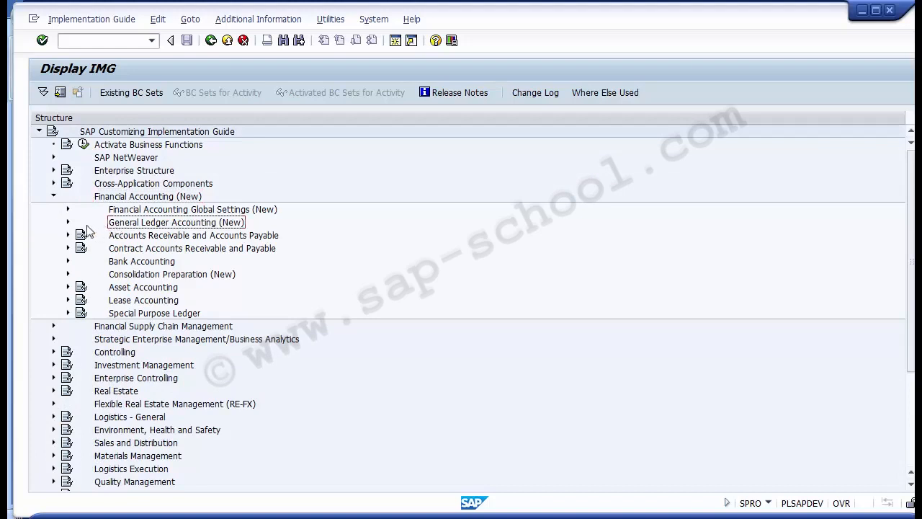
click(67, 223)
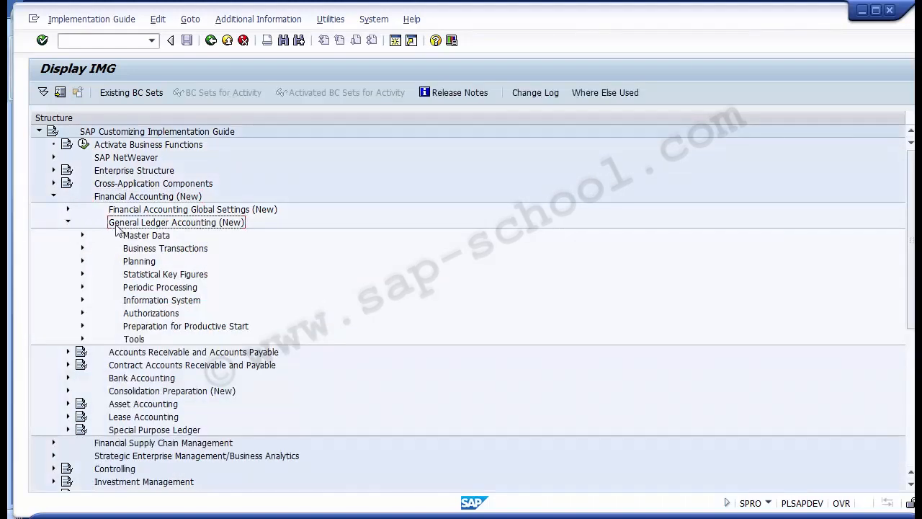
click(68, 223)
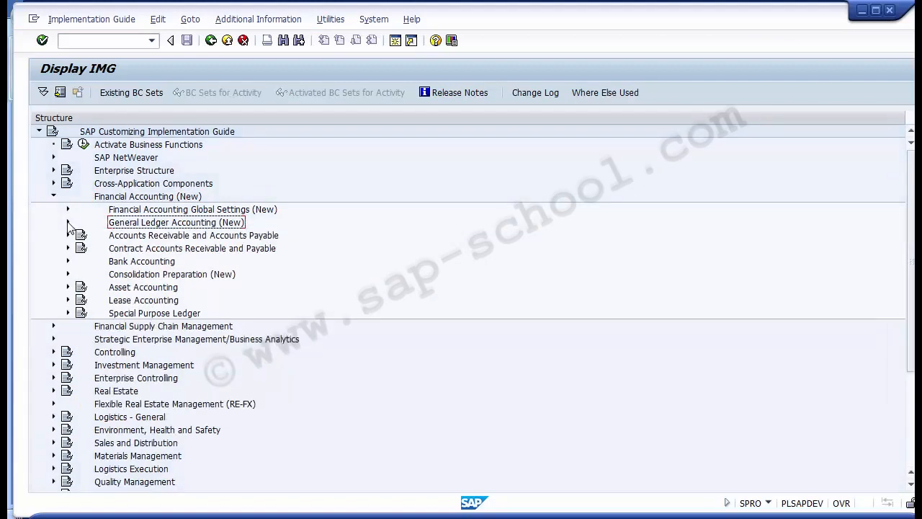
click(68, 224)
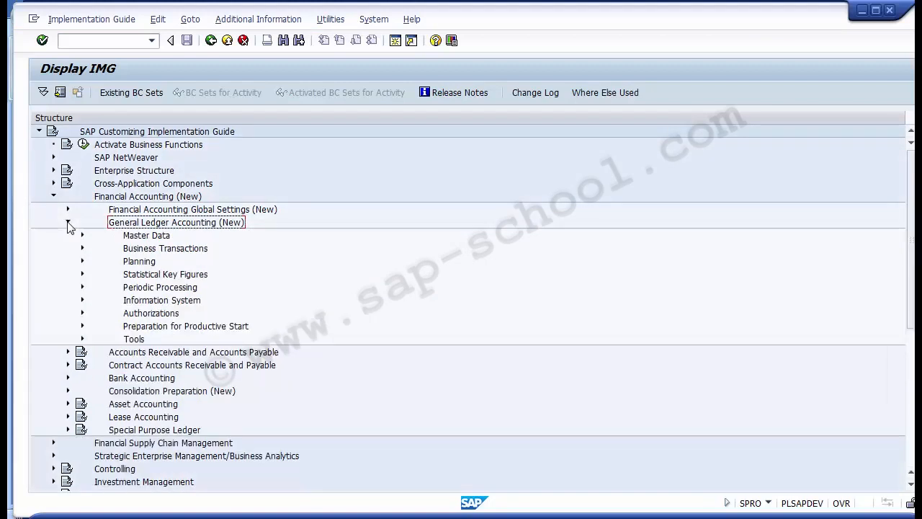
click(135, 264)
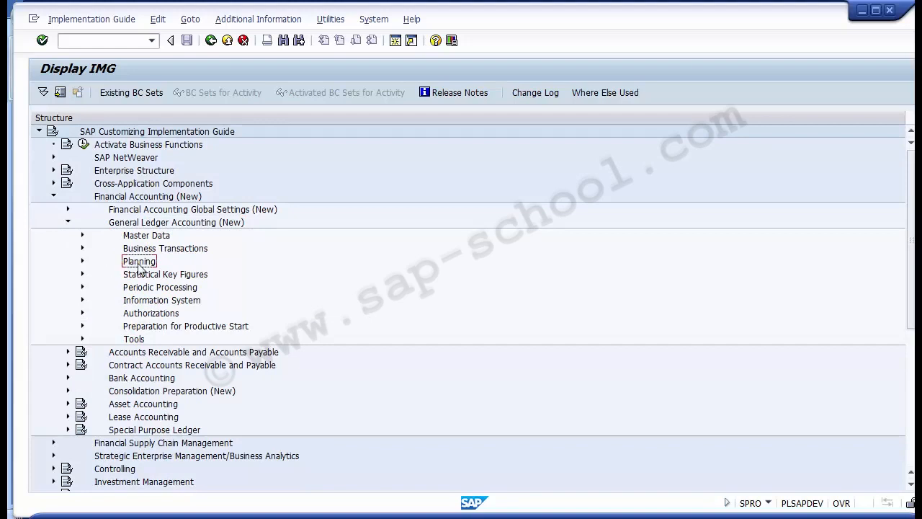
click(83, 263)
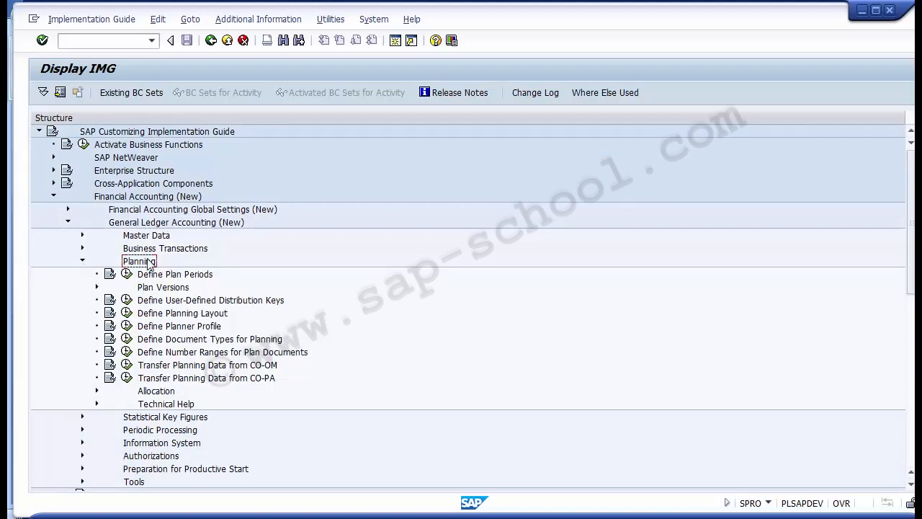
Expand Technical Help under Planning and select the Install Summary Table activity
click(158, 405)
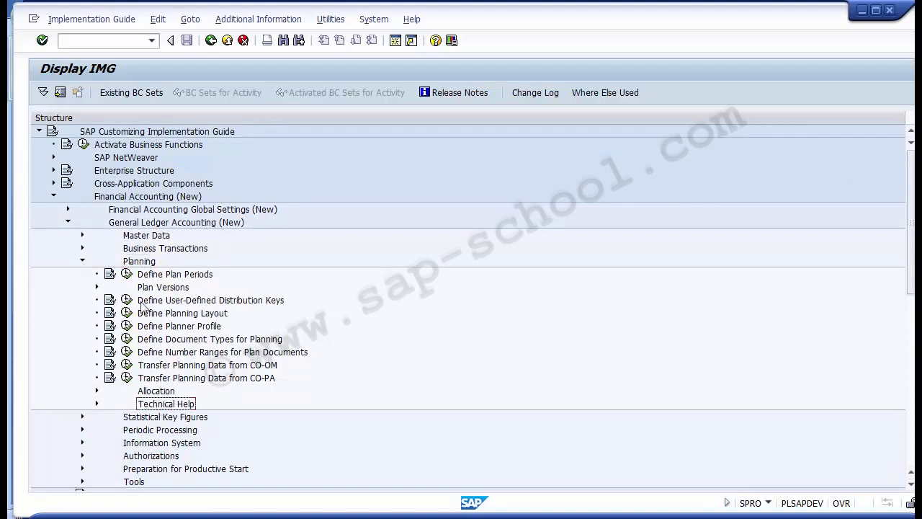
click(140, 263)
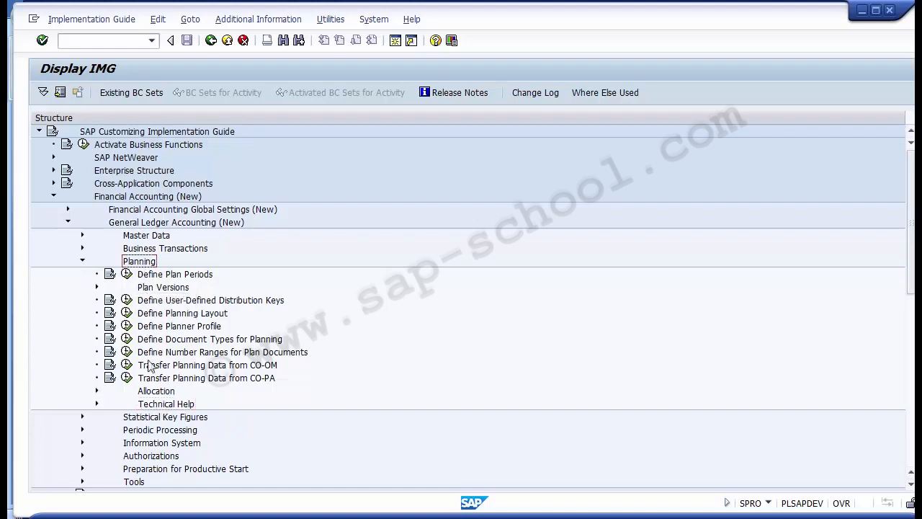
click(156, 406)
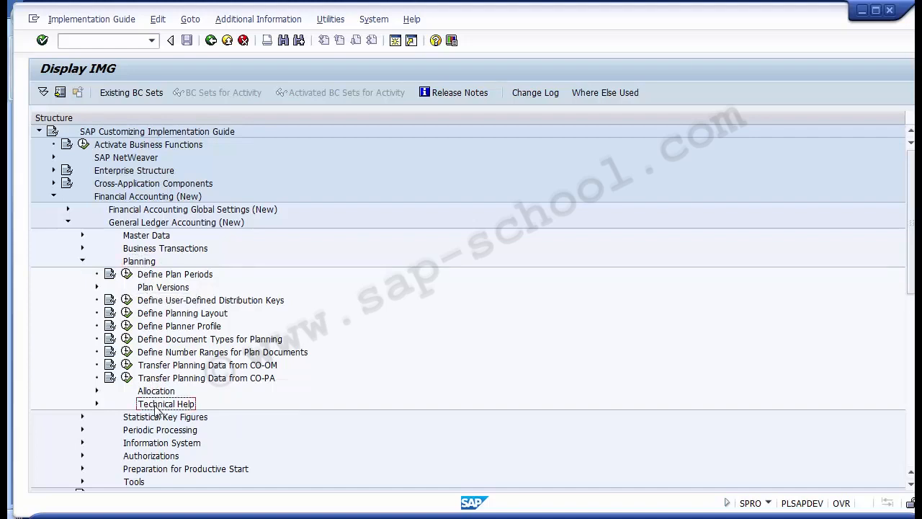
click(98, 404)
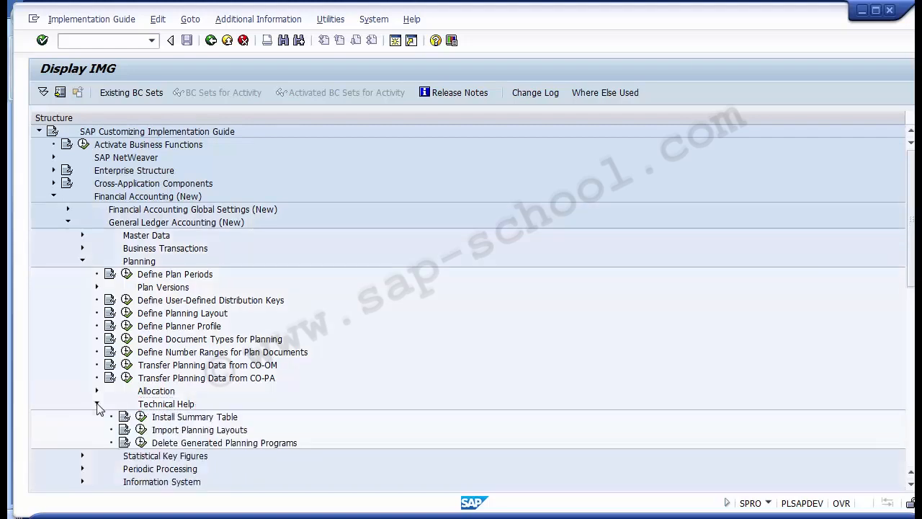
click(176, 417)
Check the GLPLINSTALL code on the PowerPoint slide, and back in SAP open the Install Summary Table activity for viewing
key(alt+Tab)
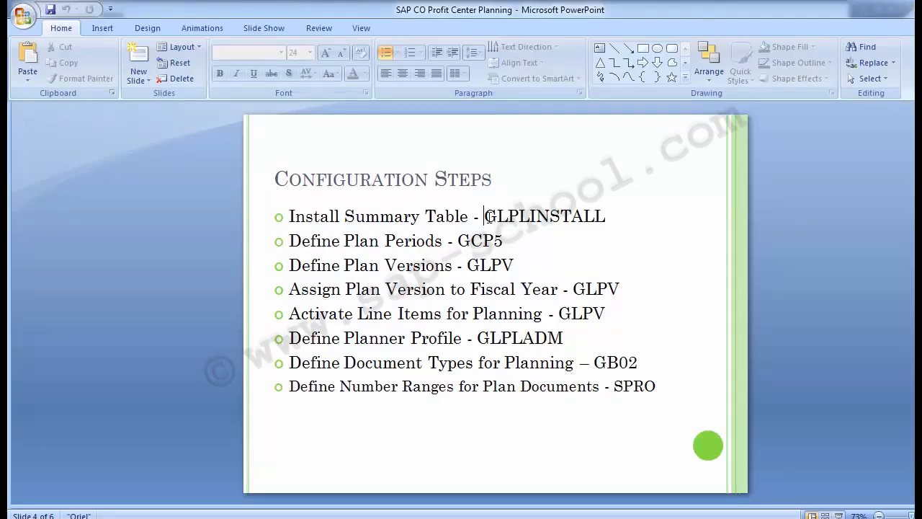
drag(484, 216, 609, 216)
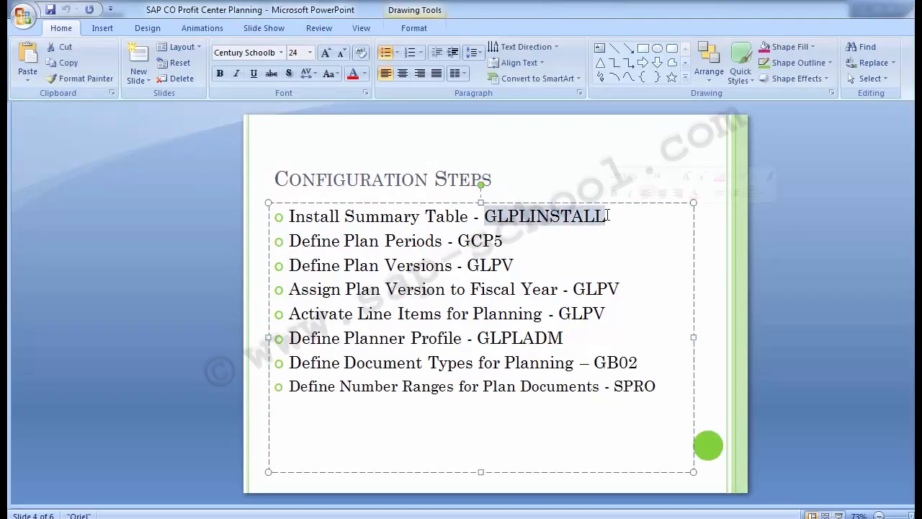
key(alt+Tab)
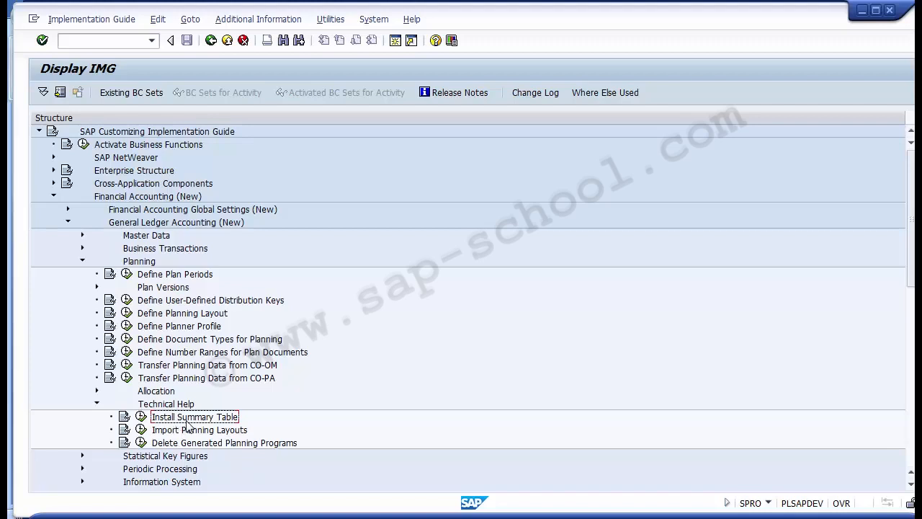
click(140, 418)
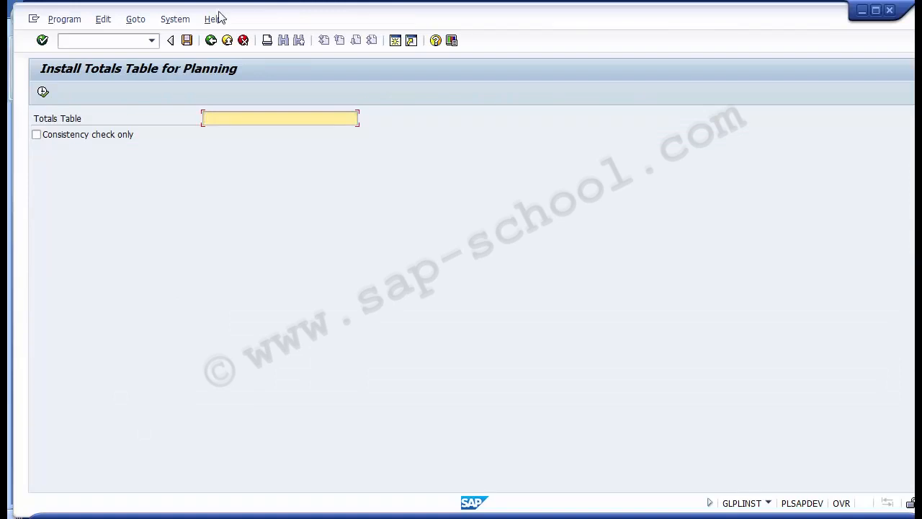
key(F8)
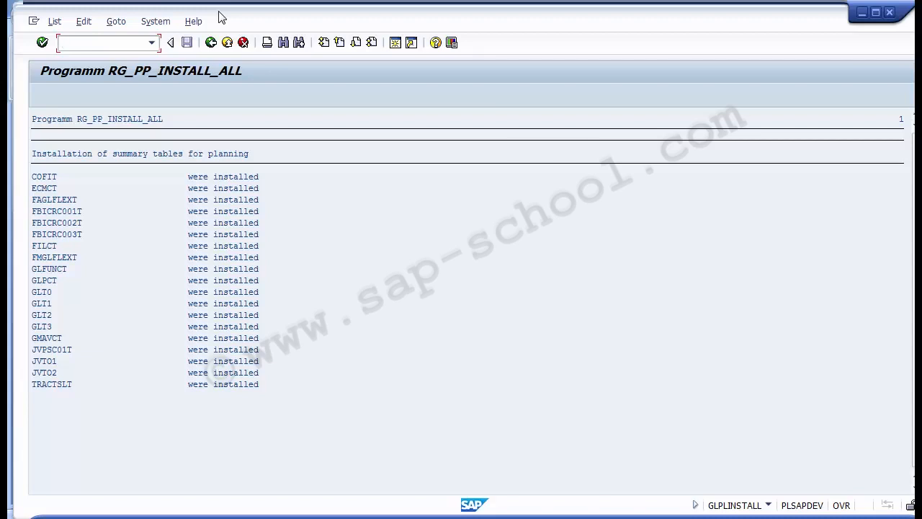
Review the Configuration Steps slide in PowerPoint, and in SAP open the Define Plan Periods activity under Planning
click(401, 517)
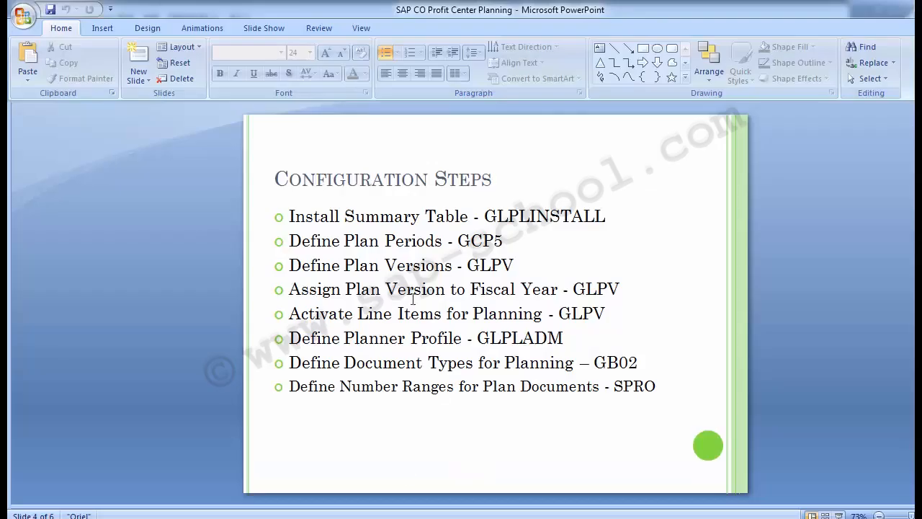
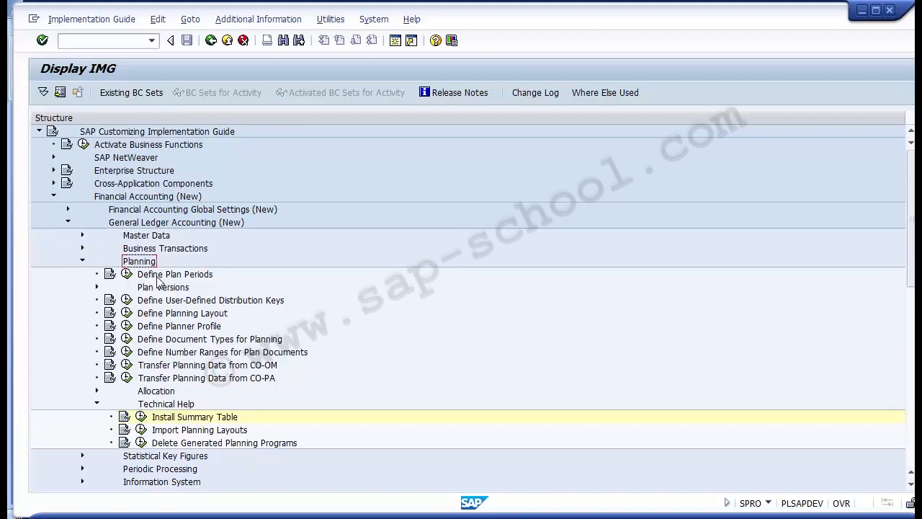
click(158, 276)
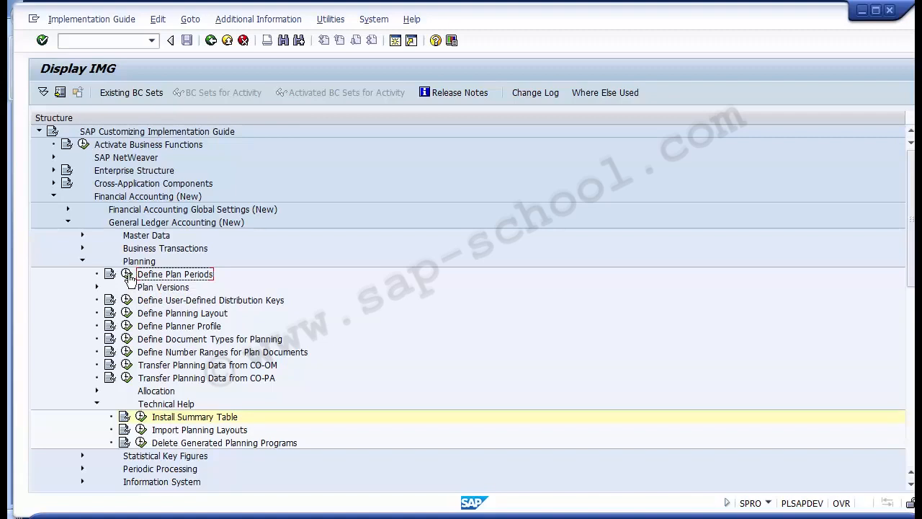
click(127, 273)
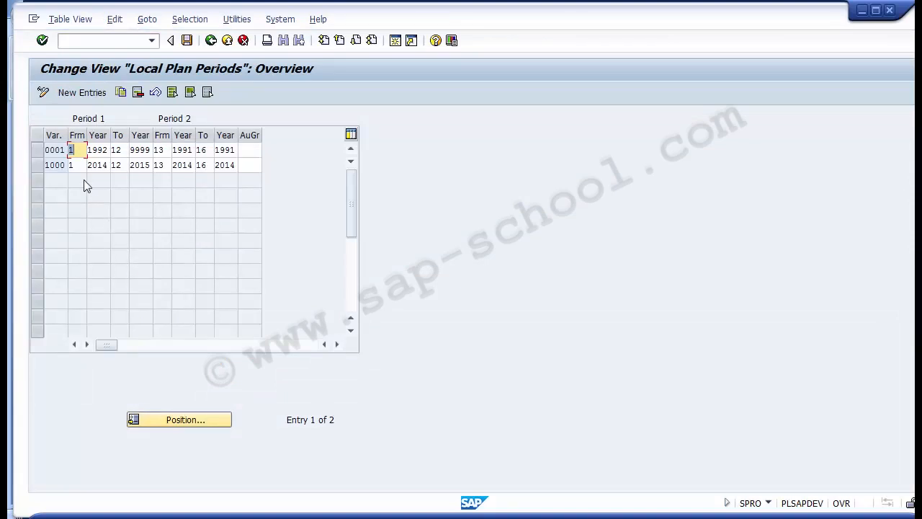
Create a new plan period entry for variant 1000 with Period 1 running from 1/2014 to 12/2014
click(38, 168)
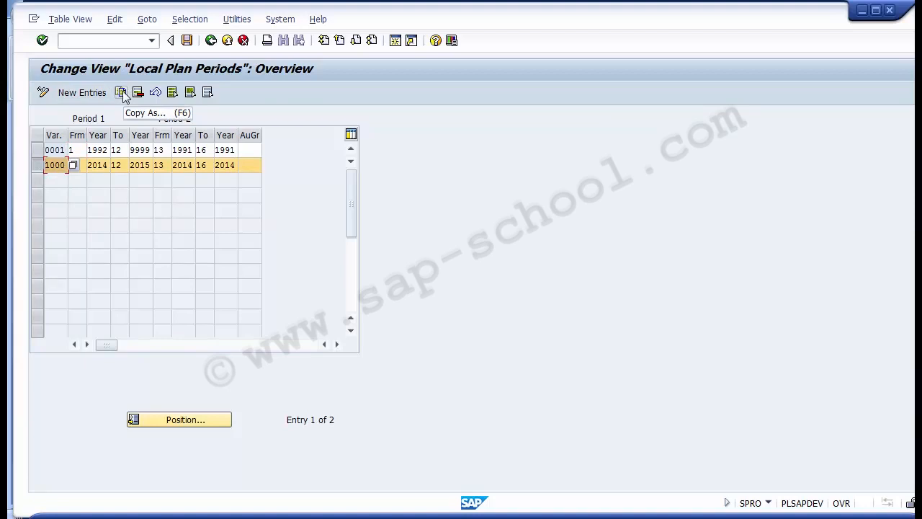
click(82, 94)
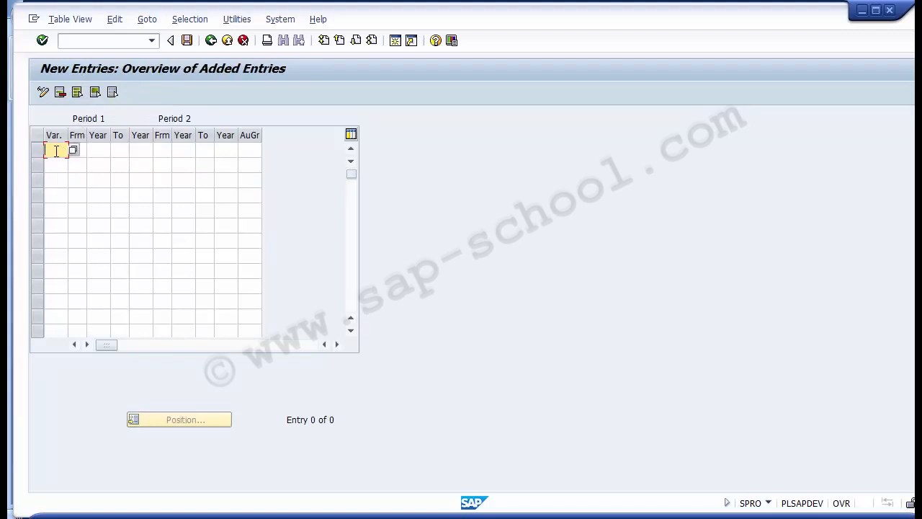
text(1000)
key(Tab)
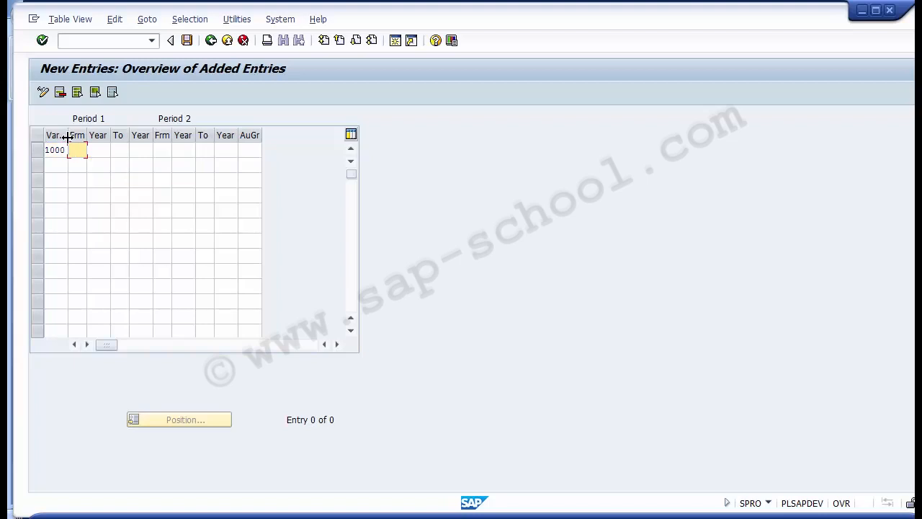
text(1)
key(Tab)
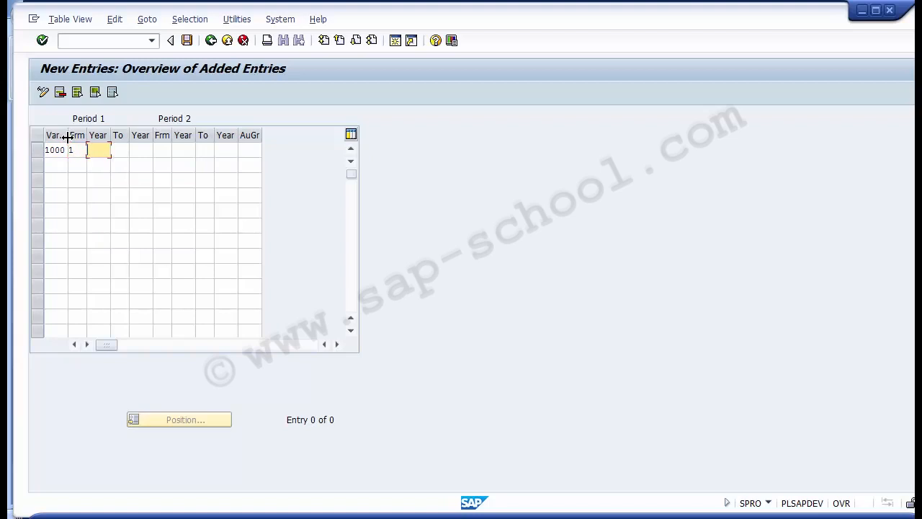
text(2014)
key(Tab)
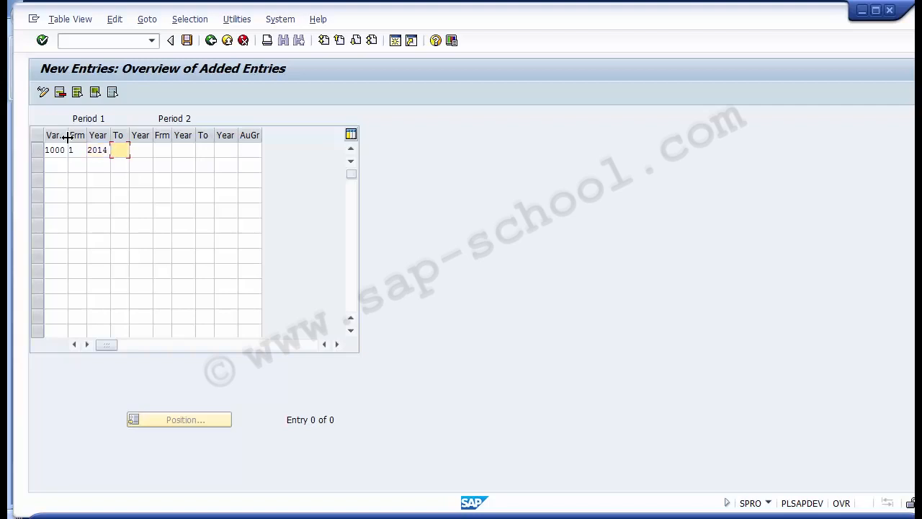
text(12)
key(Tab)
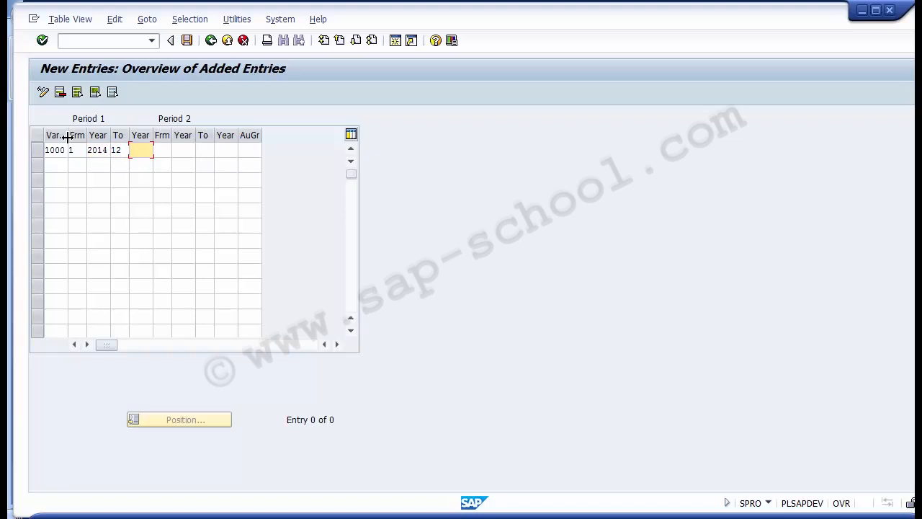
text(2014)
key(Tab)
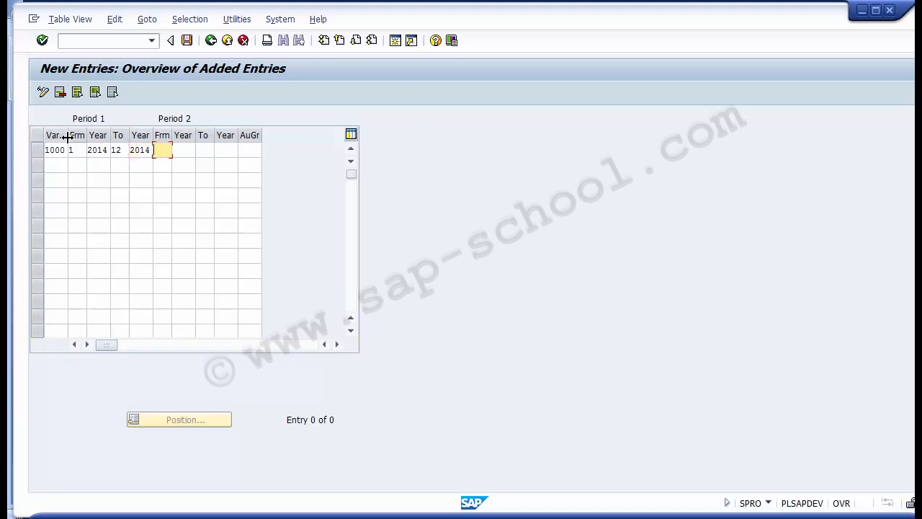
Set Period 2 of the variant 1000 entry to run from 13/2014 to 16/2014
text(13)
text(2)
key(BackSpace)
key(Tab)
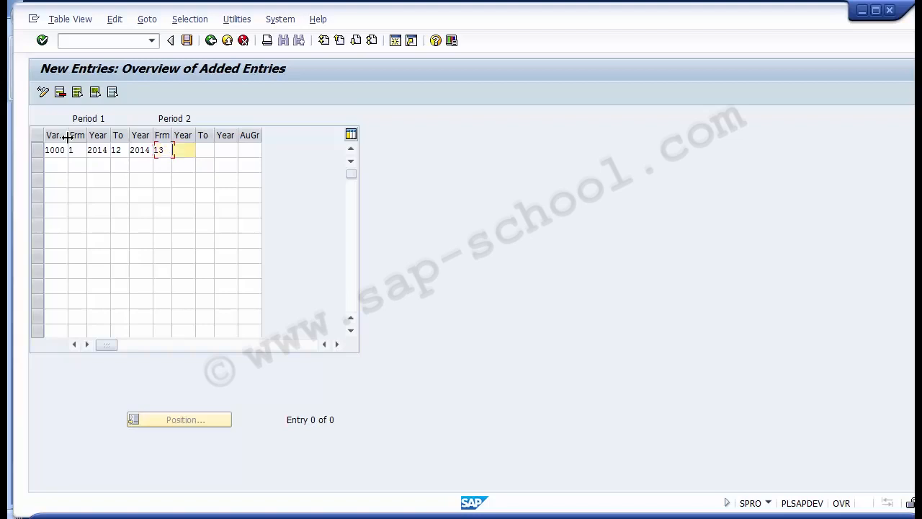
text(2014)
key(Tab)
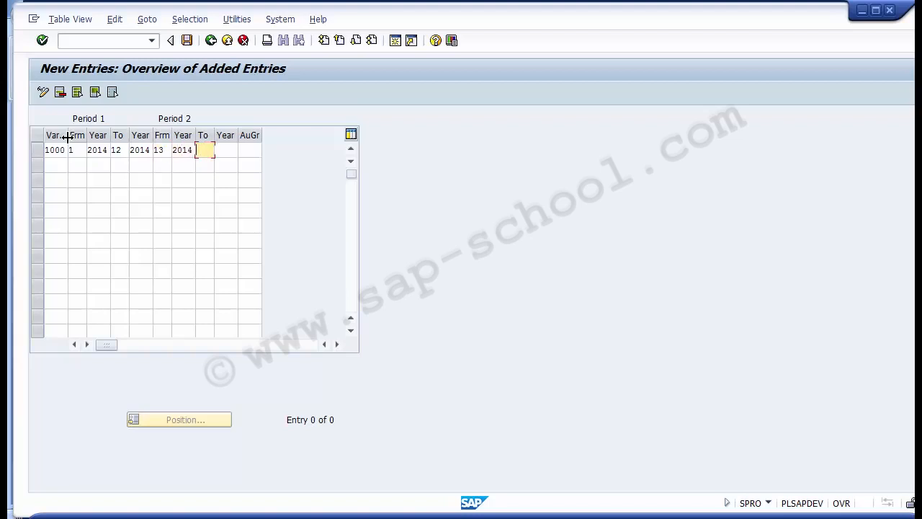
text(162)
key(BackSpace)
key(Tab)
text(2014)
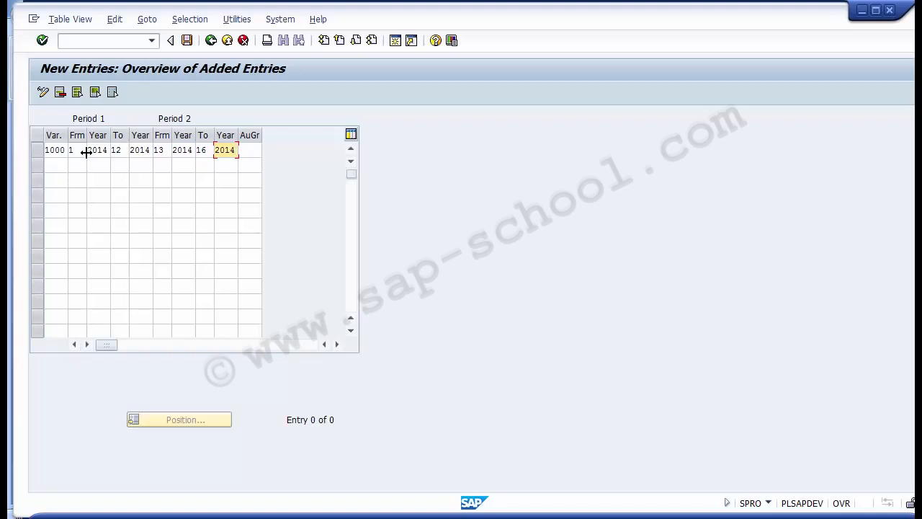
Save the new plan period entry for variant 1000
click(188, 41)
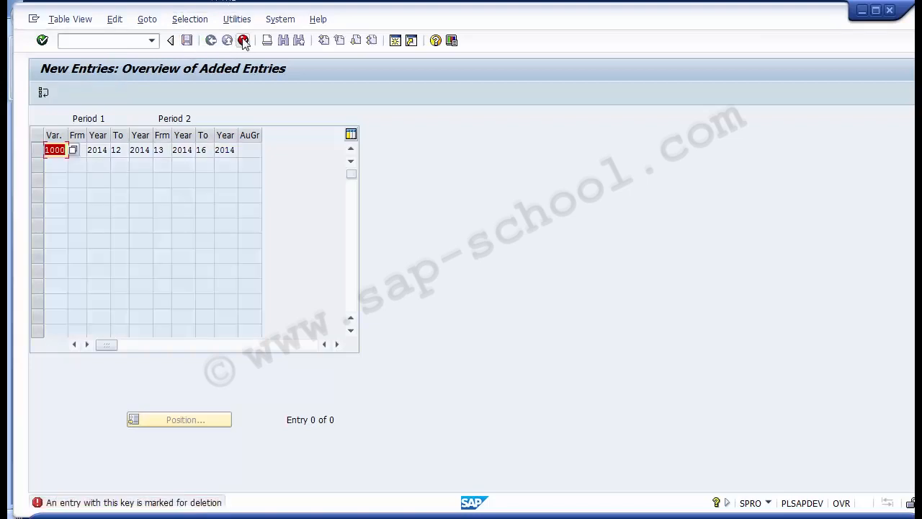
click(243, 41)
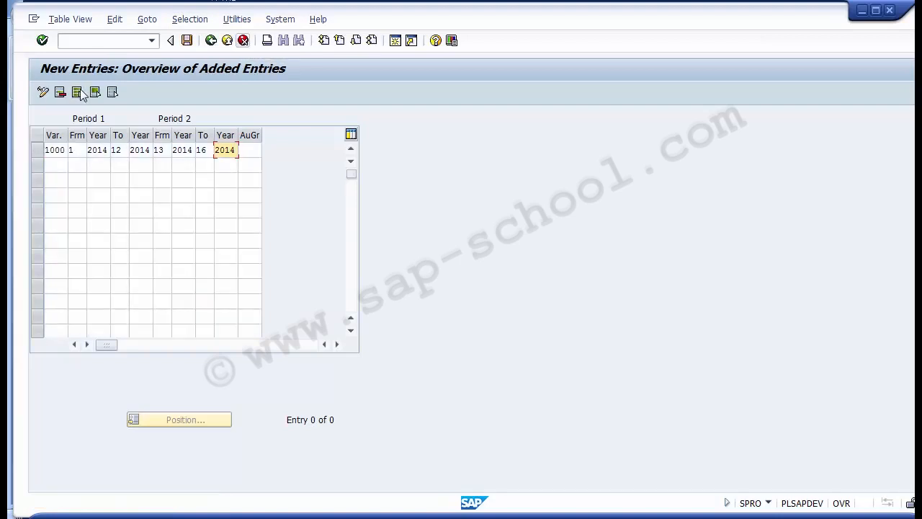
click(186, 41)
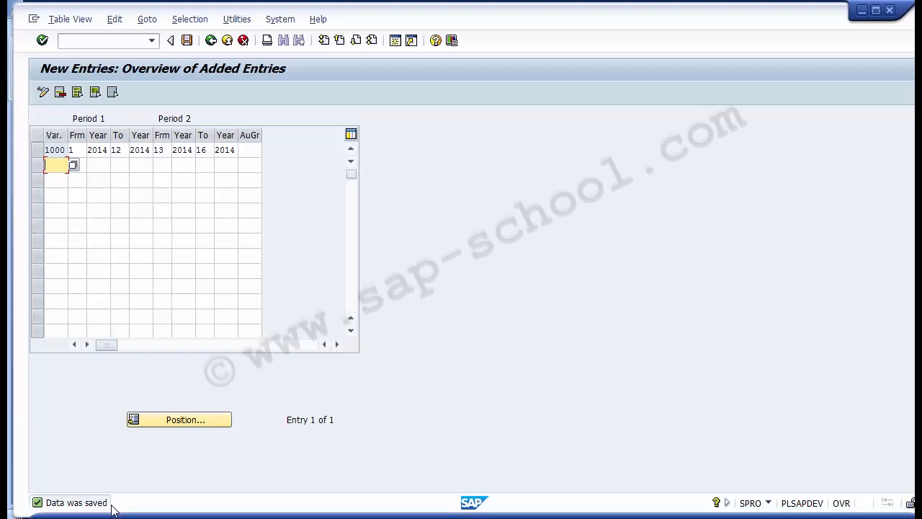
Check the Define Plan Versions code on the Configuration Steps slide in PowerPoint, and return to SAP
key(alt+Tab)
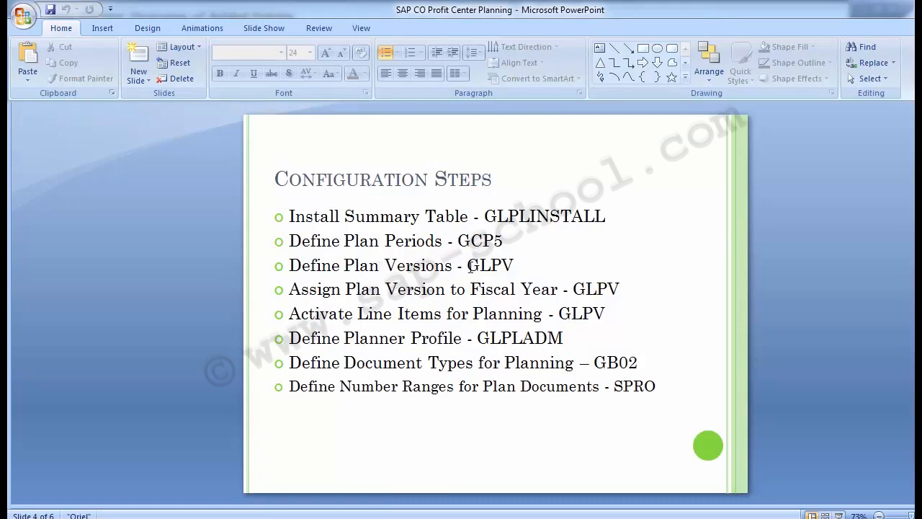
drag(468, 265, 537, 264)
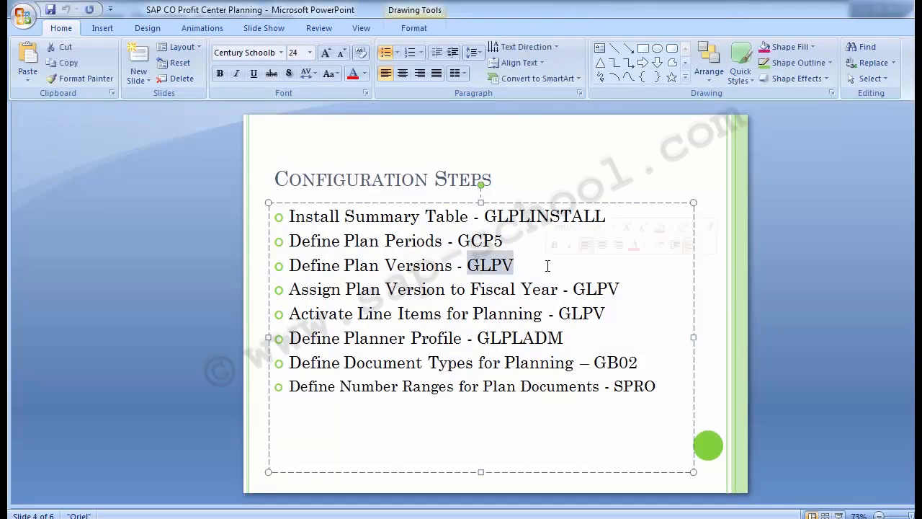
click(158, 315)
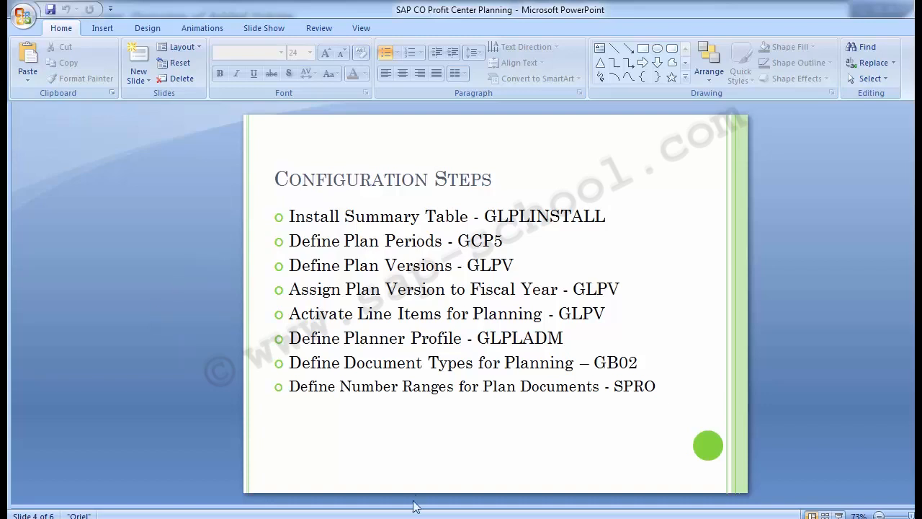
mouse_move(414, 506)
click(394, 474)
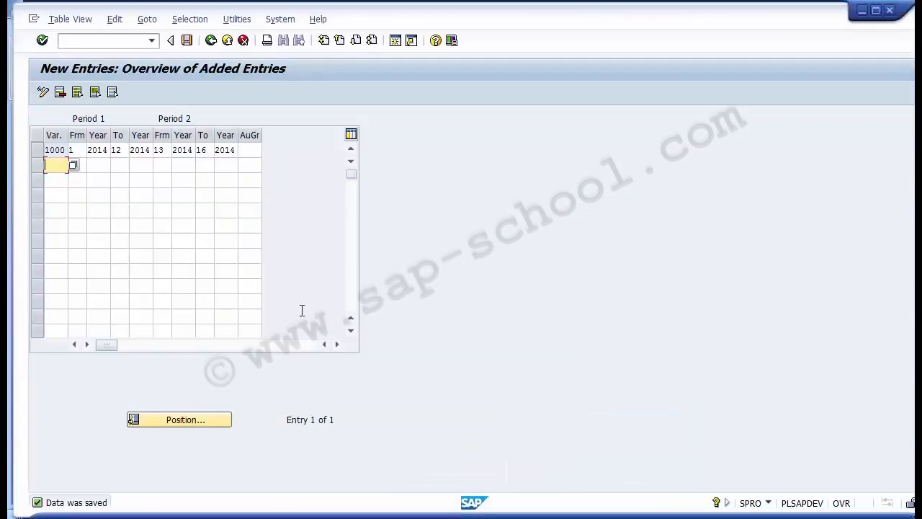
Return to the implementation guide and expand the Plan Versions node under Planning
click(211, 41)
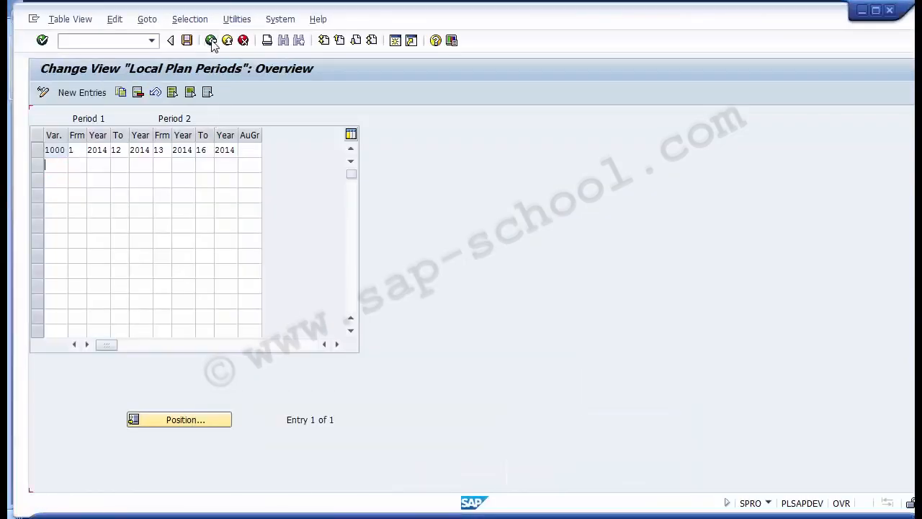
click(211, 41)
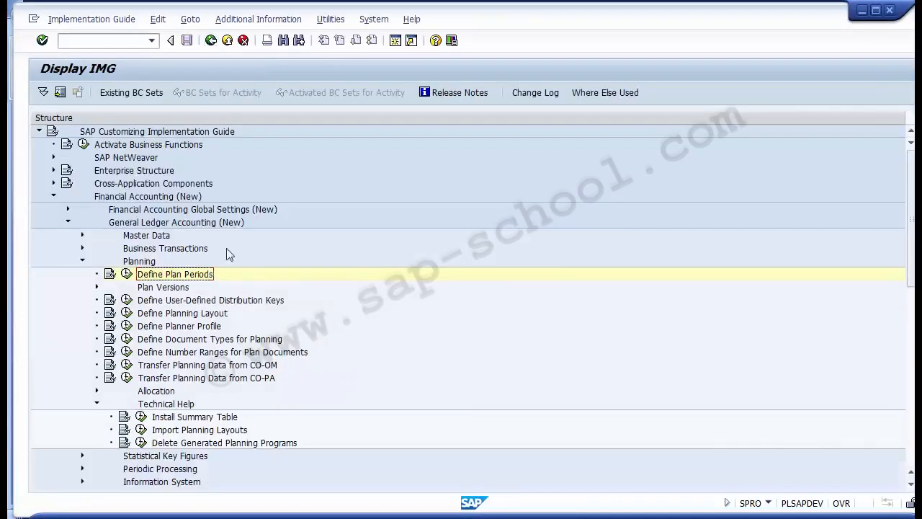
key(Down)
click(144, 263)
click(153, 286)
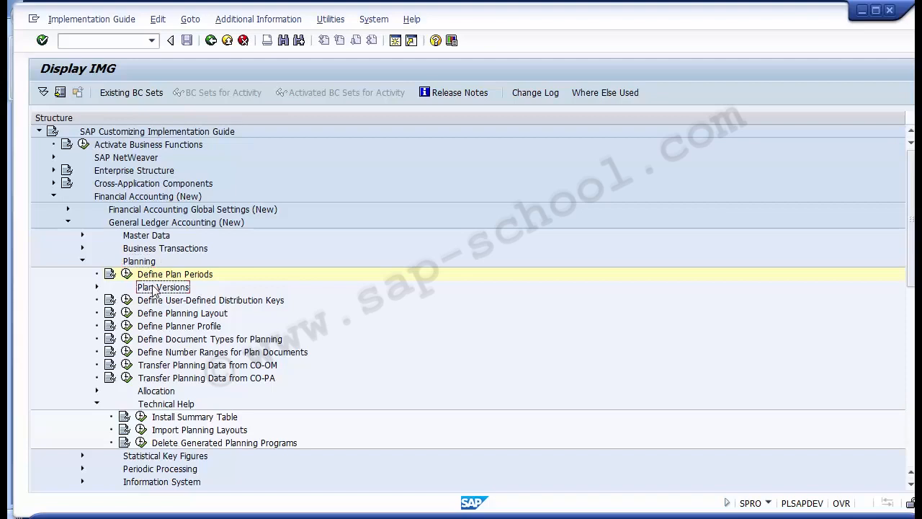
click(97, 287)
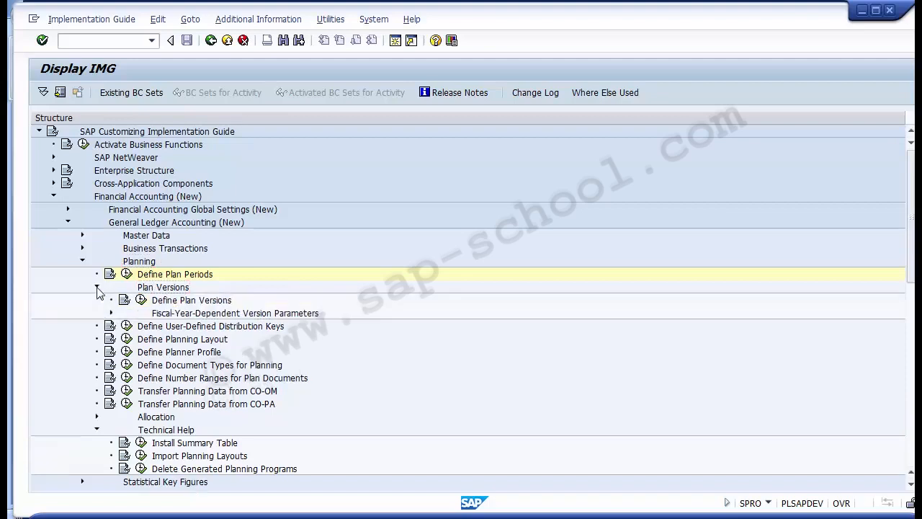
Open the Define Plan Versions activity under Plan Versions
click(173, 302)
click(179, 314)
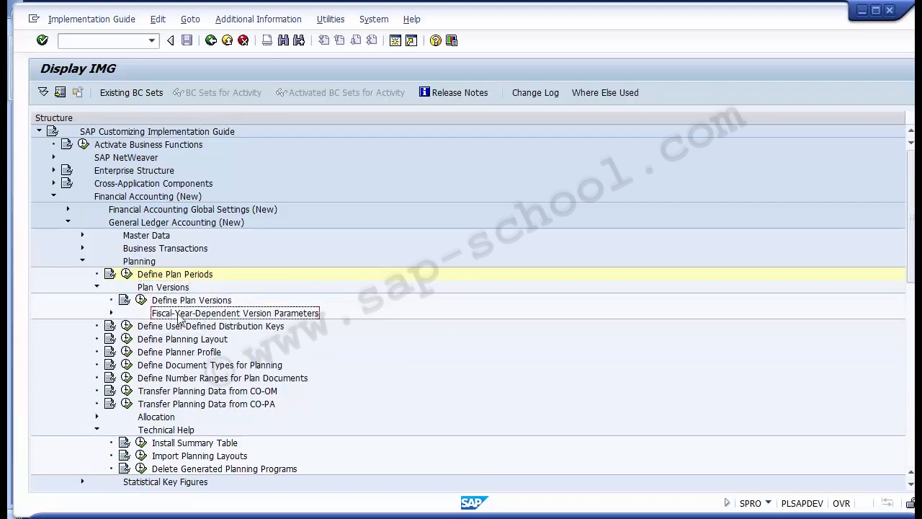
click(176, 302)
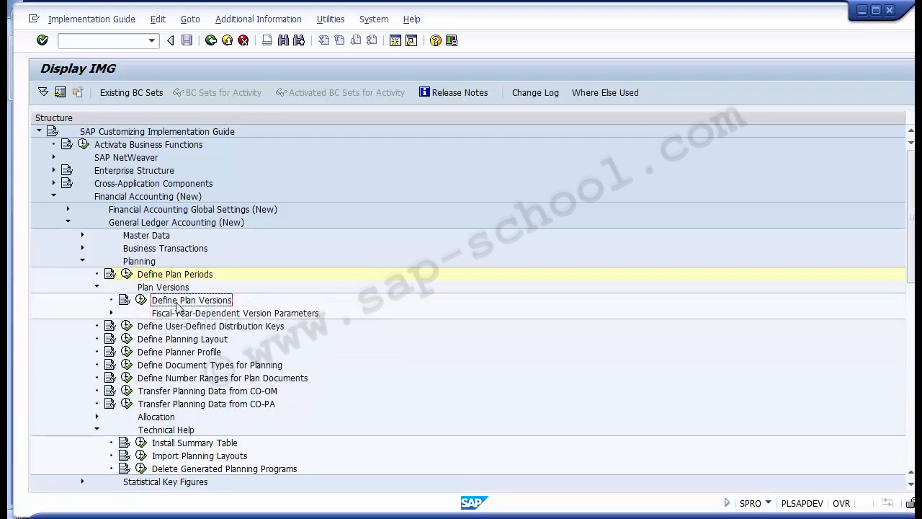
click(142, 300)
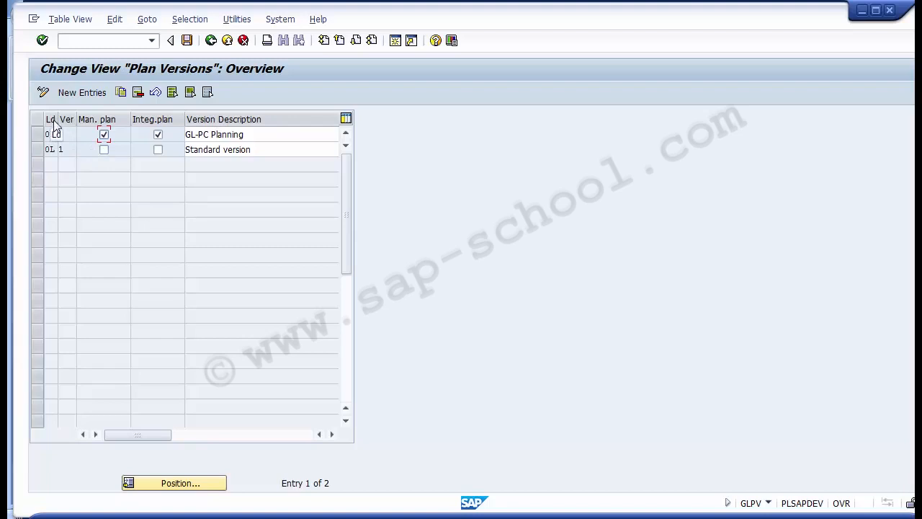
Widen the ledger column and view the list of available ledgers for the first plan version
drag(58, 121, 73, 125)
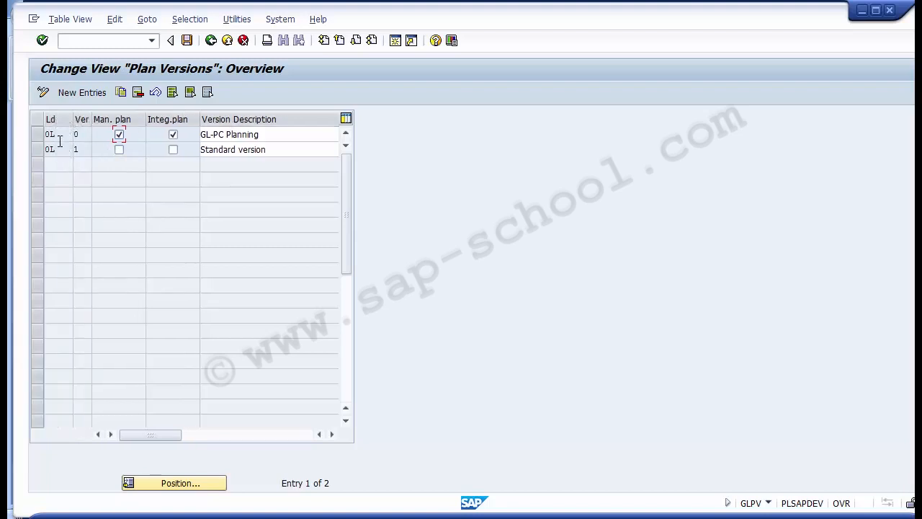
click(59, 138)
key(F4)
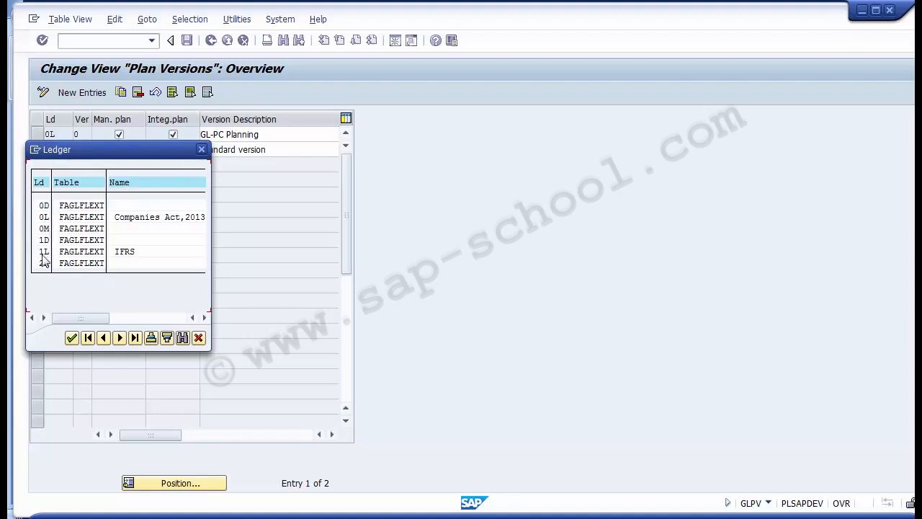
click(201, 150)
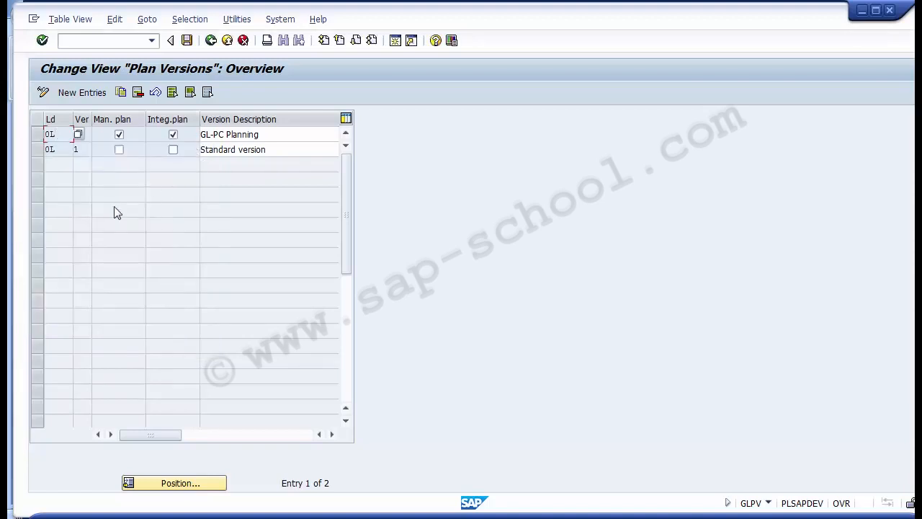
Start a new plan version entry and choose 0L as its ledger
click(82, 92)
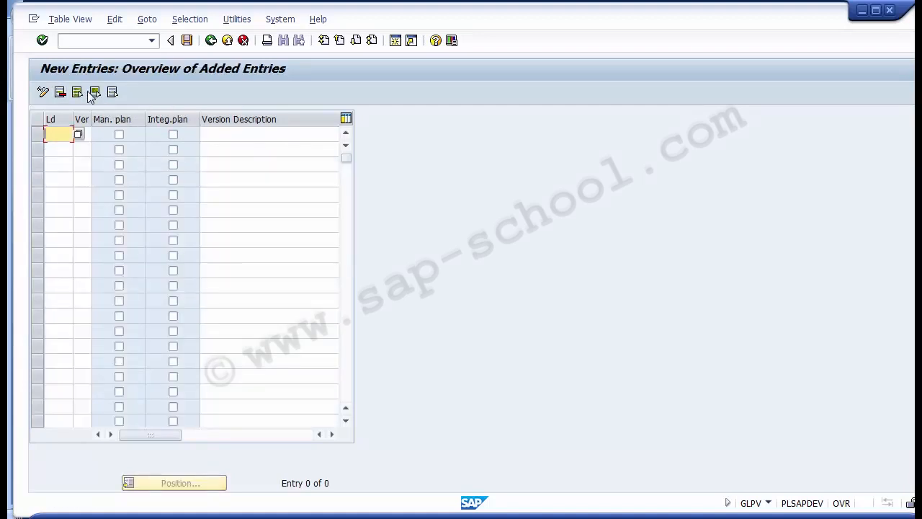
click(78, 134)
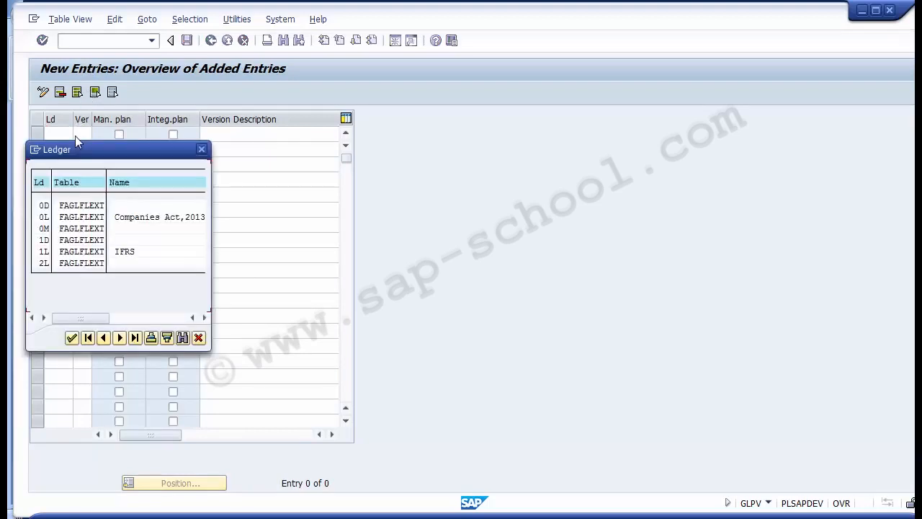
click(64, 217)
double_click(44, 218)
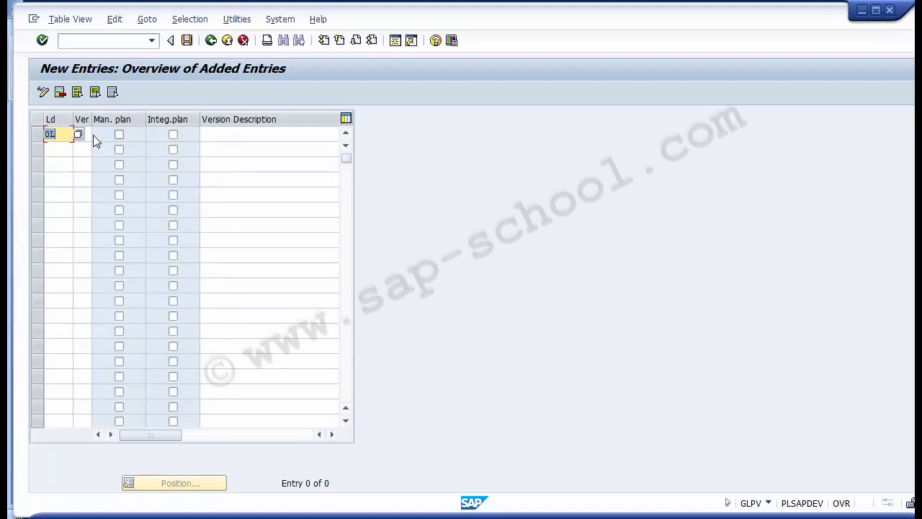
key(Tab)
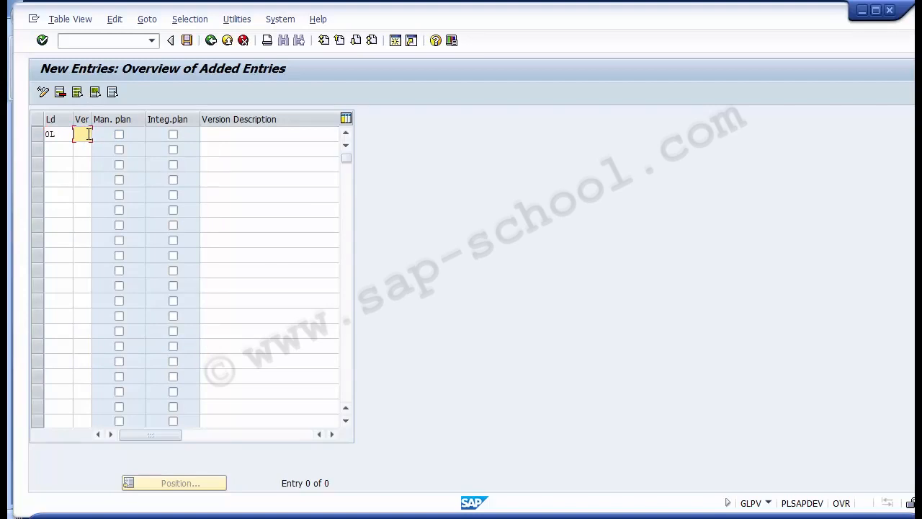
Set the version of the 0L entry to 0 and enable both manual planning and integrated planning
key(F4)
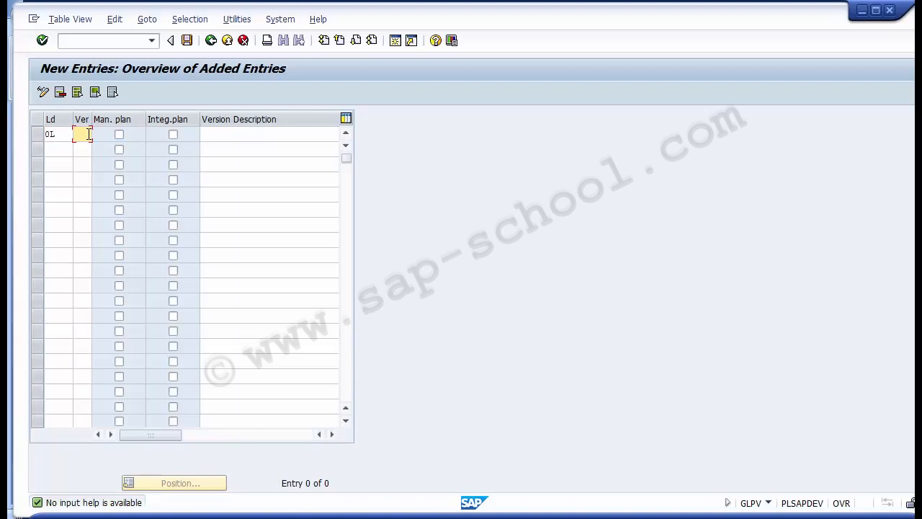
text(0)
key(Tab)
key(Tab)
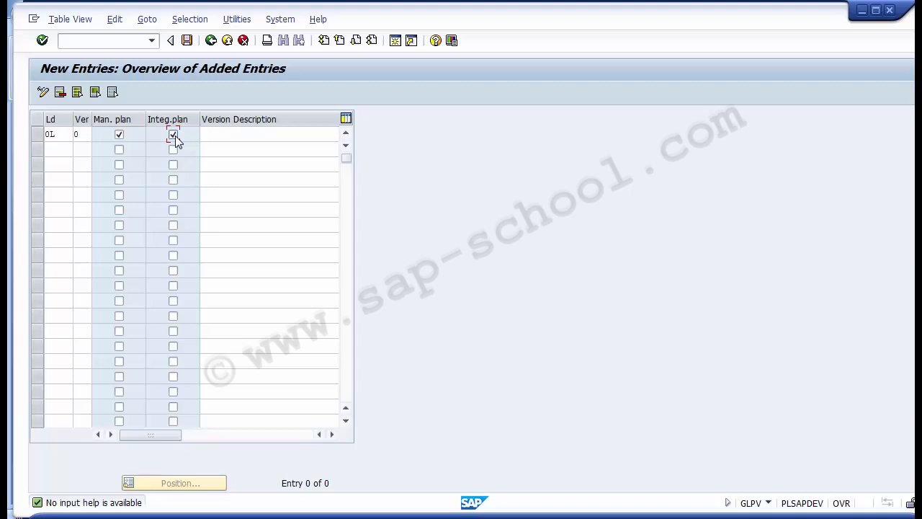
Set the version description of the new entry to PC Planning
click(210, 136)
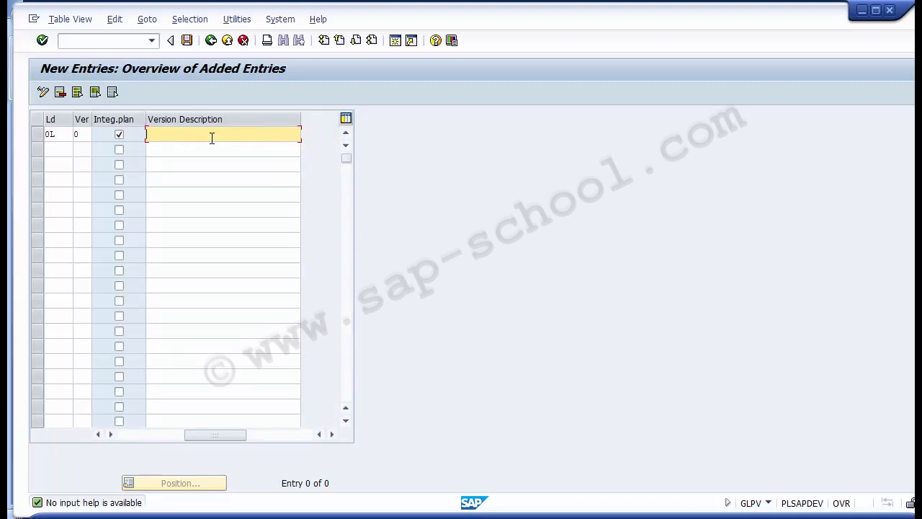
text(PCP)
key(BackSpace)
text(Planning)
click(100, 434)
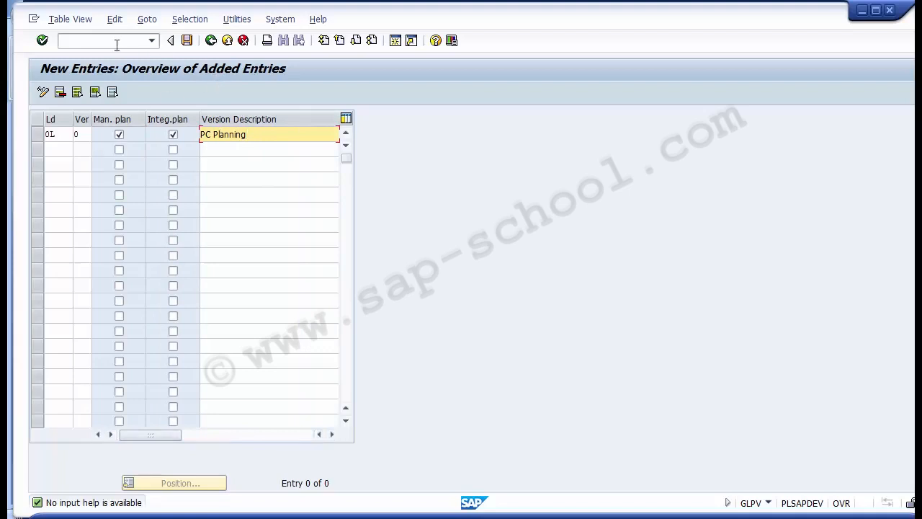
Reselect ledger 0L for the PC Planning plan version from the list of available ledgers
click(69, 136)
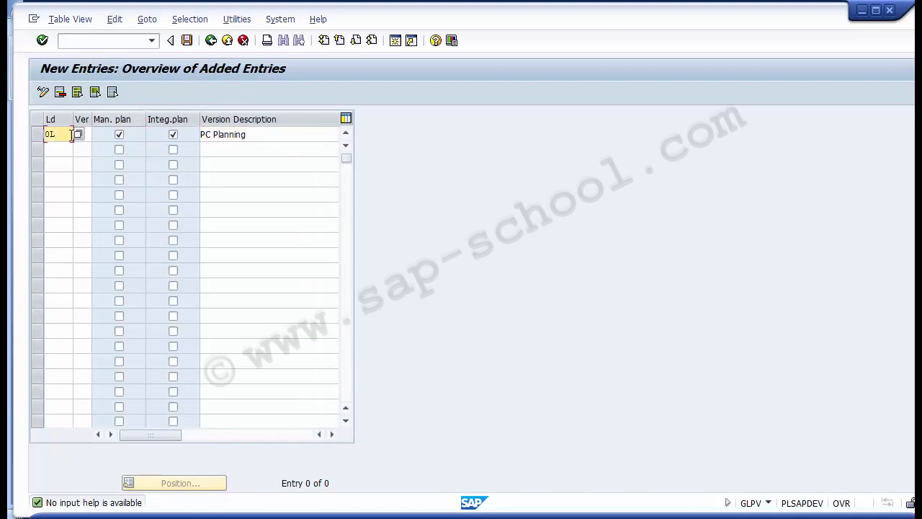
click(78, 134)
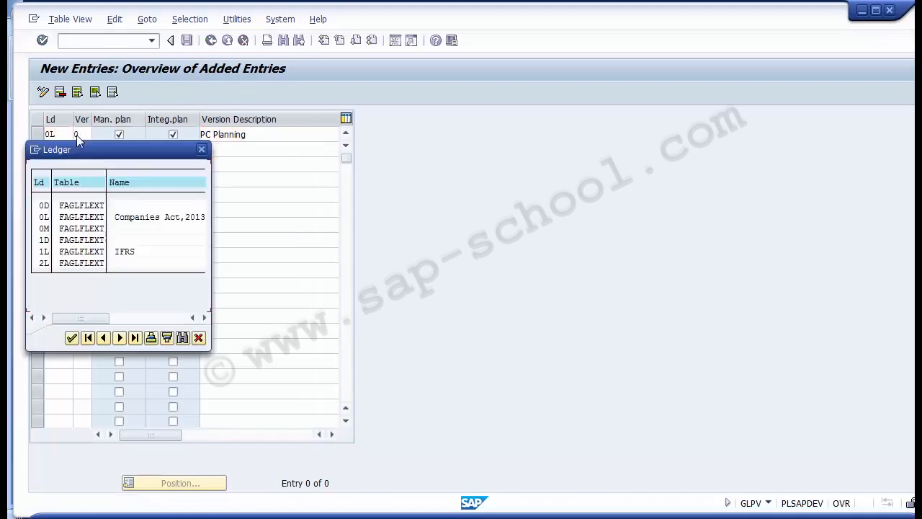
double_click(45, 218)
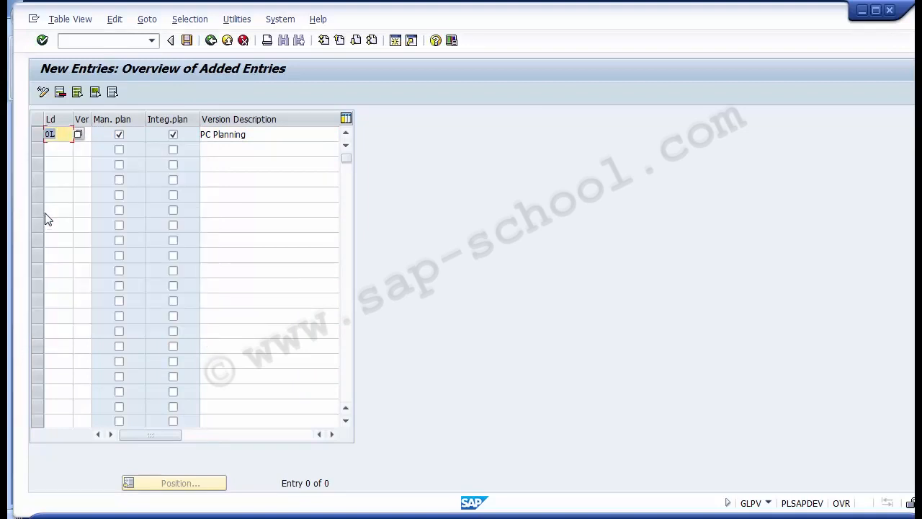
click(84, 135)
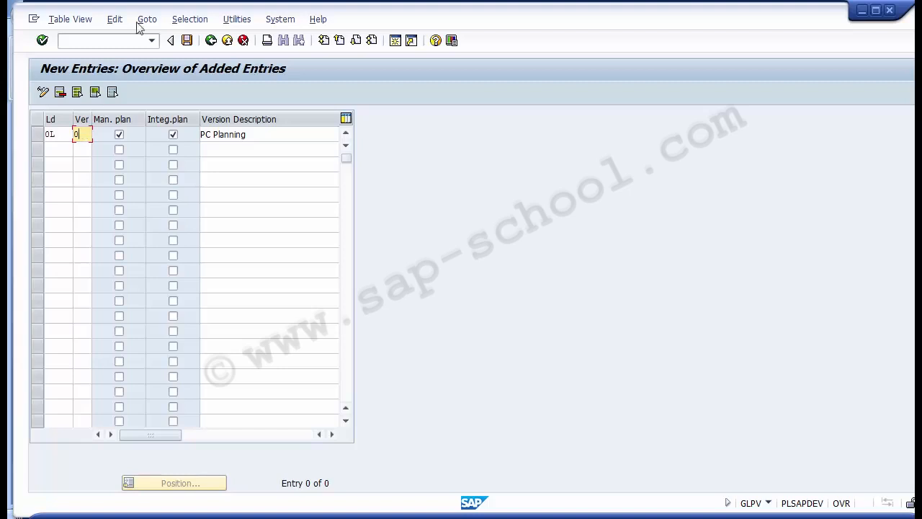
Save the new PC Planning plan version to the proposed customizing request and return to the implementation guide
click(189, 41)
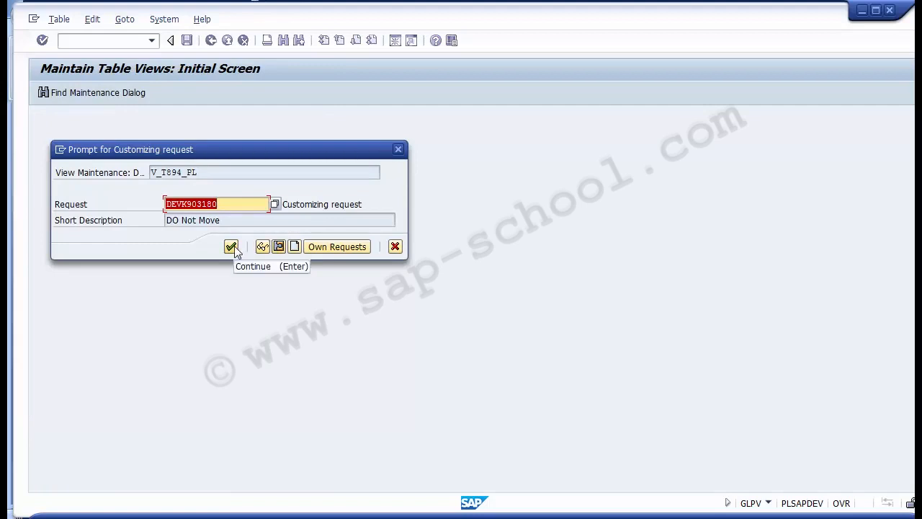
click(234, 245)
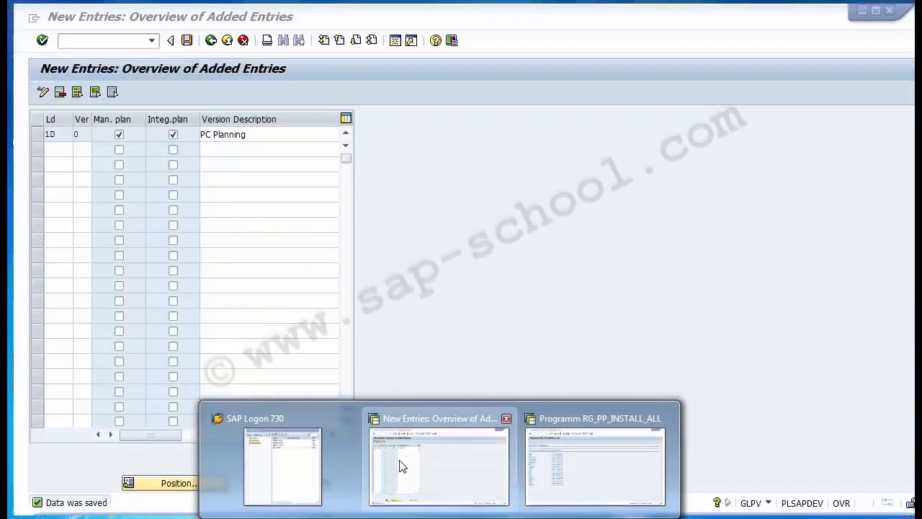
click(412, 494)
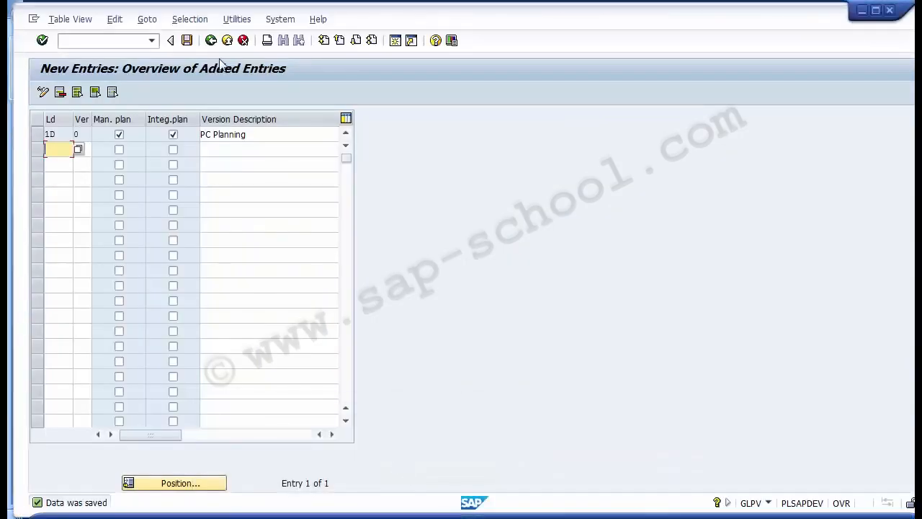
click(209, 40)
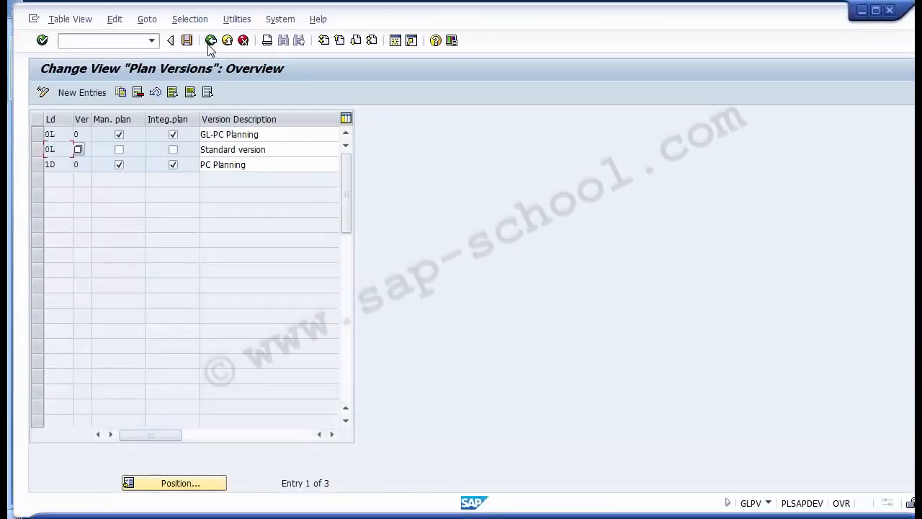
click(210, 41)
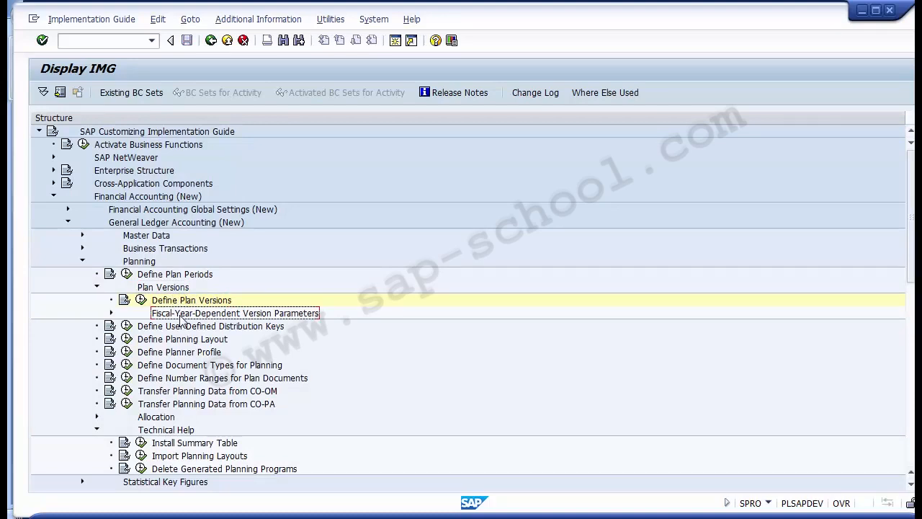
Under Plan Versions, expand Fiscal-Year-Dependent Version Parameters and open the activity Assign Plan Version to Fiscal Year and Activate
click(112, 314)
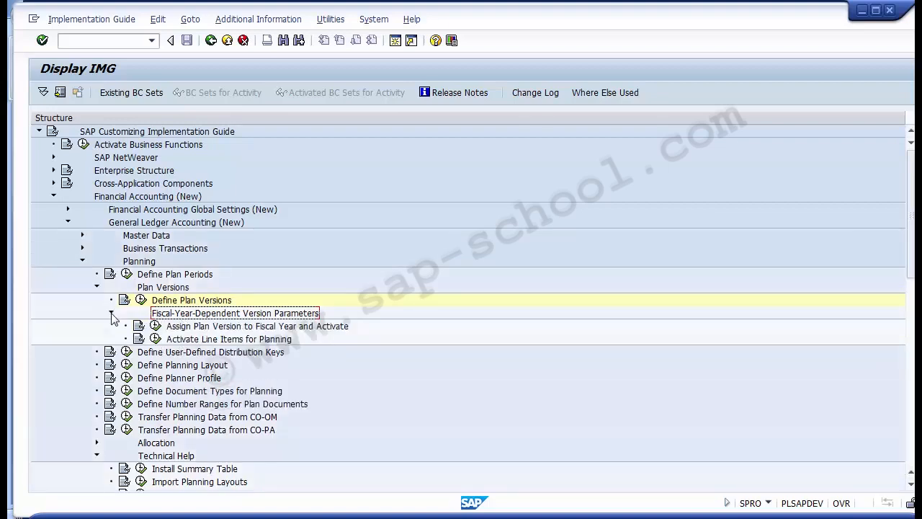
click(112, 314)
click(112, 314)
click(239, 328)
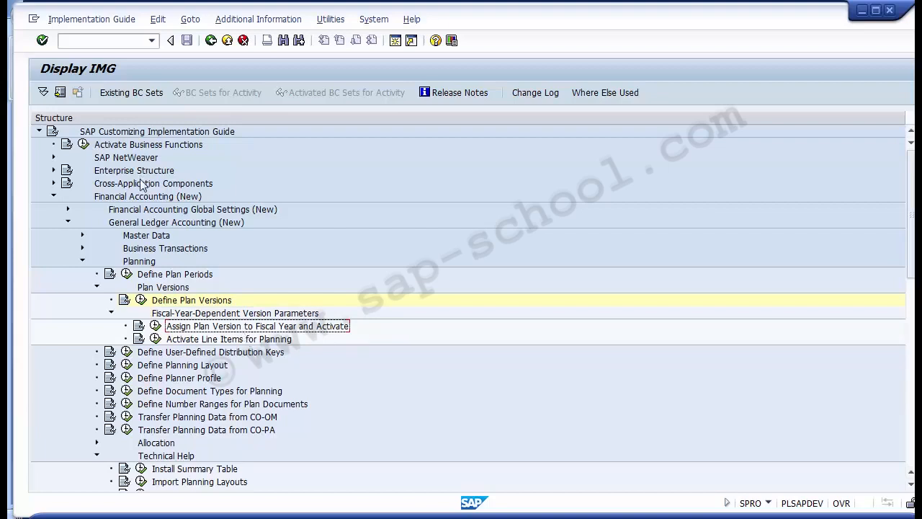
click(125, 196)
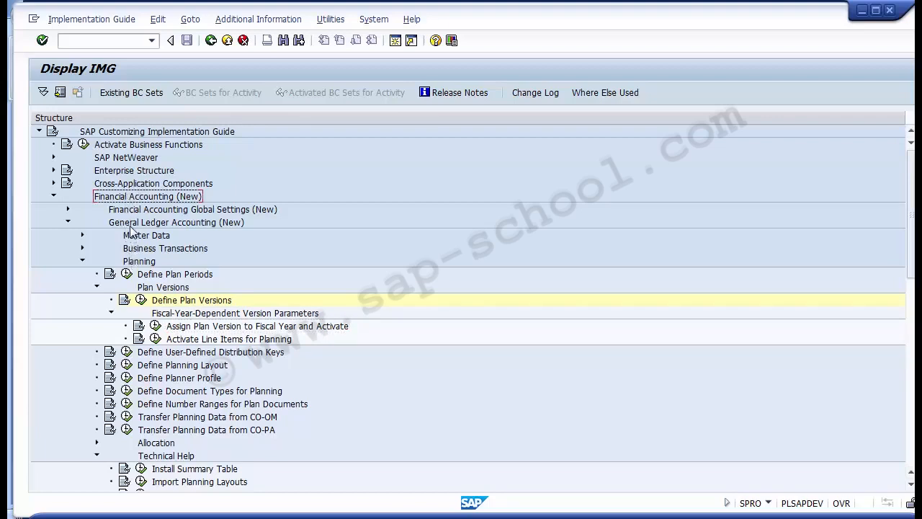
click(132, 226)
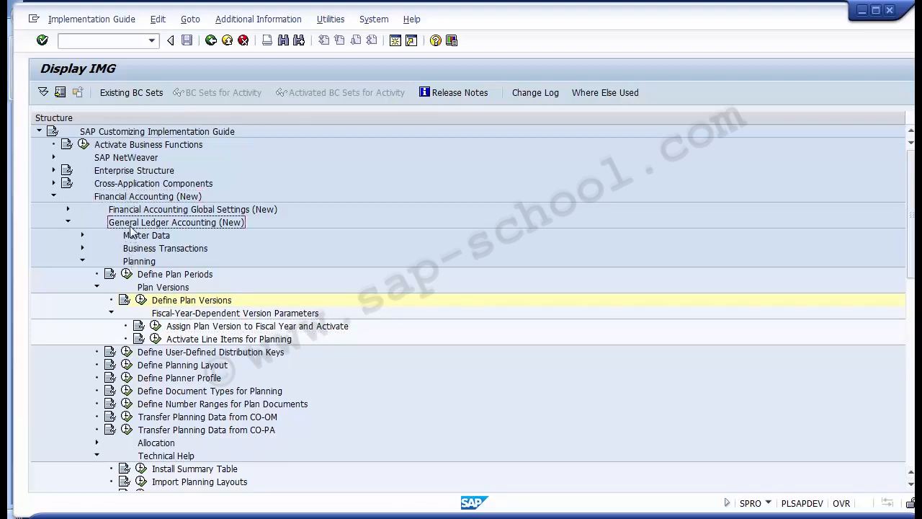
click(139, 264)
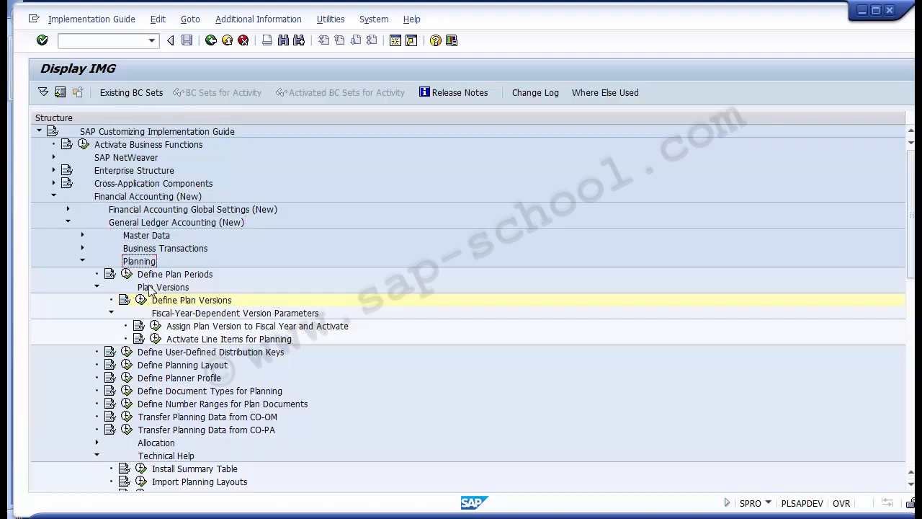
click(150, 289)
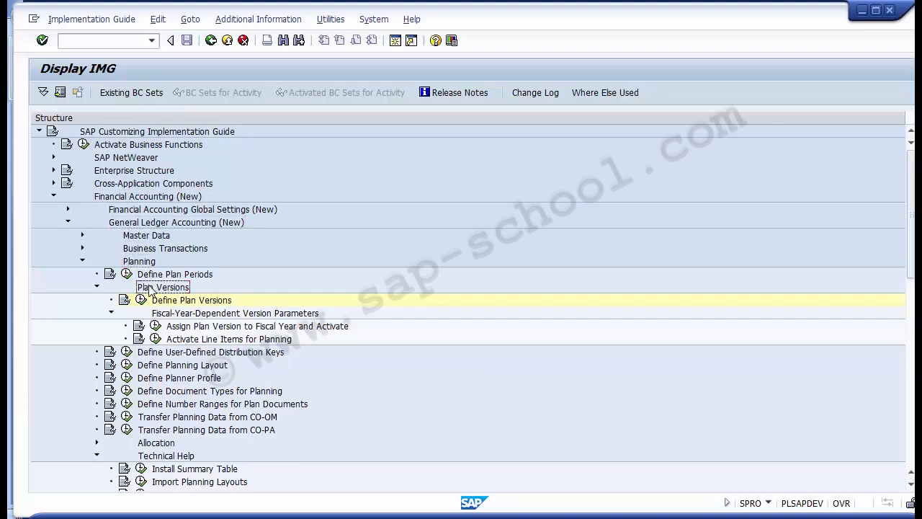
click(191, 314)
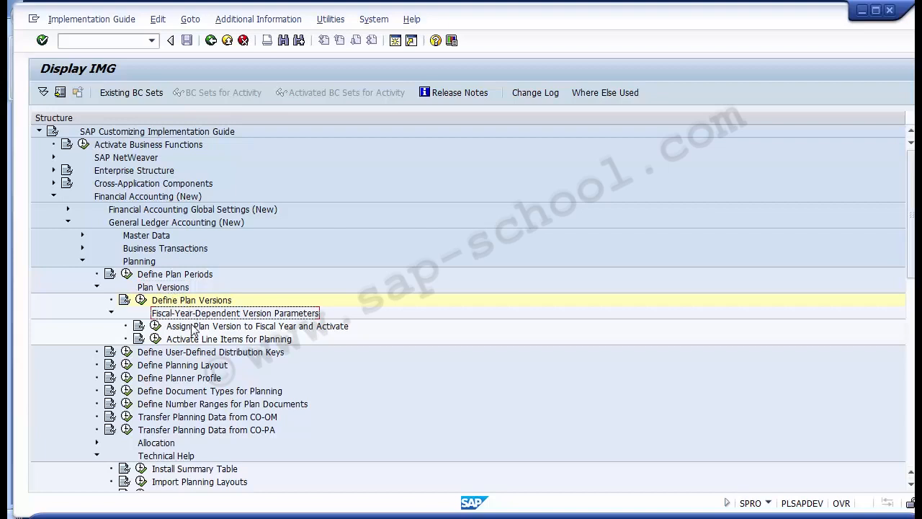
click(193, 328)
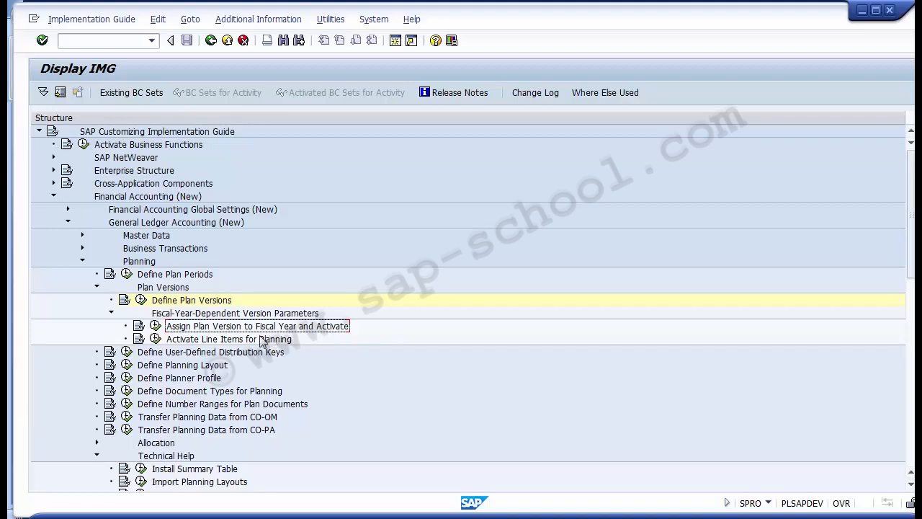
click(156, 326)
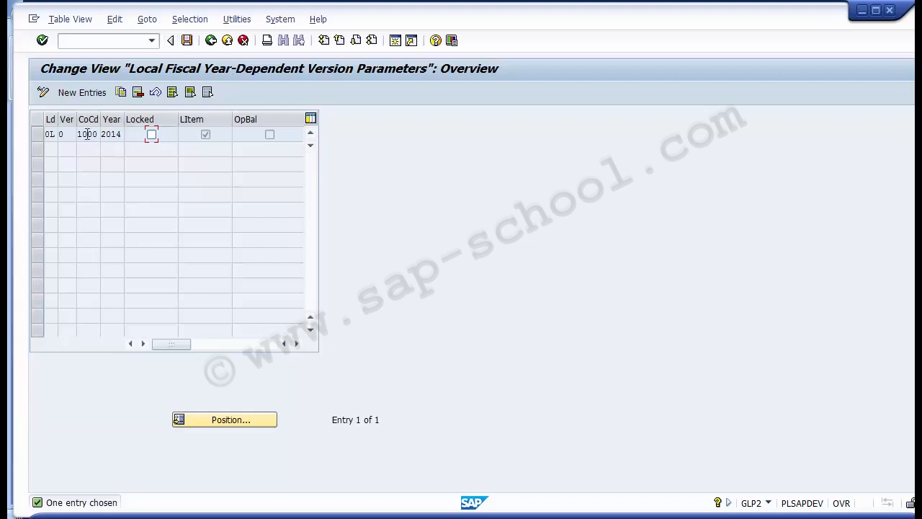
Start a new fiscal-year-dependent version entry and choose 1D as its ledger
click(40, 136)
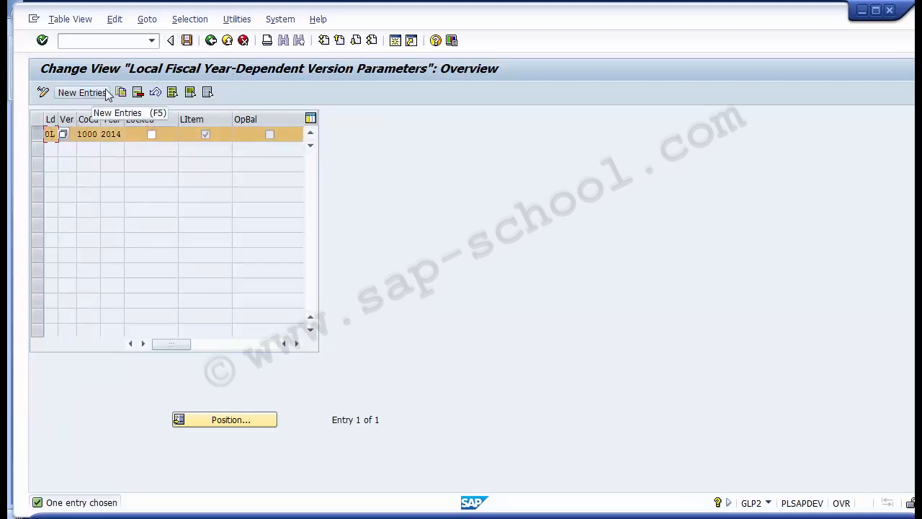
click(37, 134)
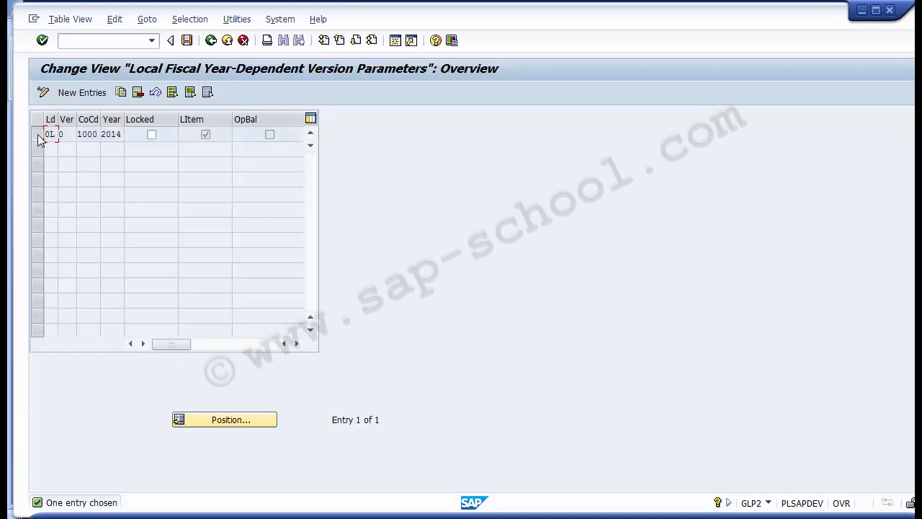
click(38, 134)
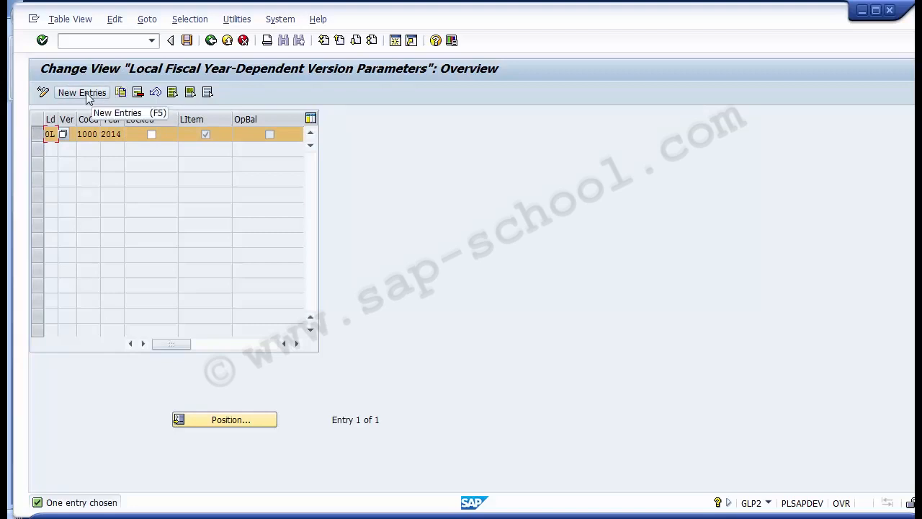
click(83, 92)
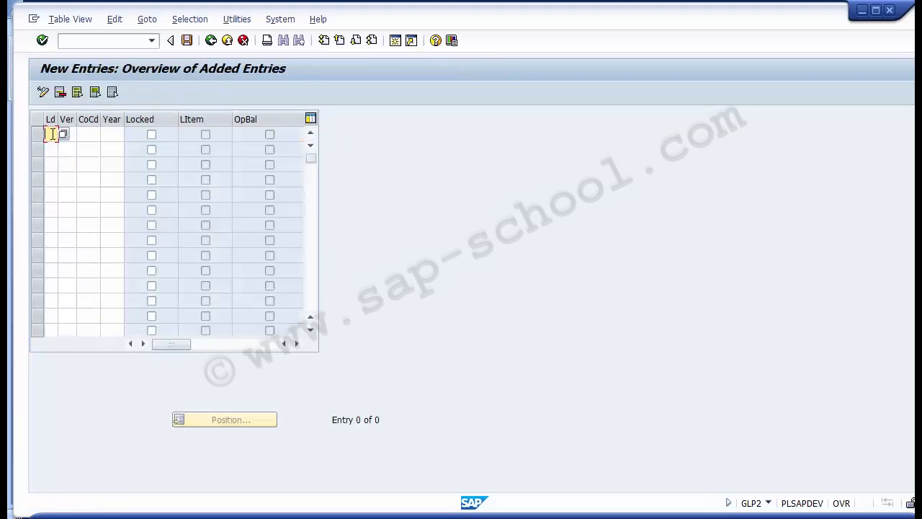
key(F4)
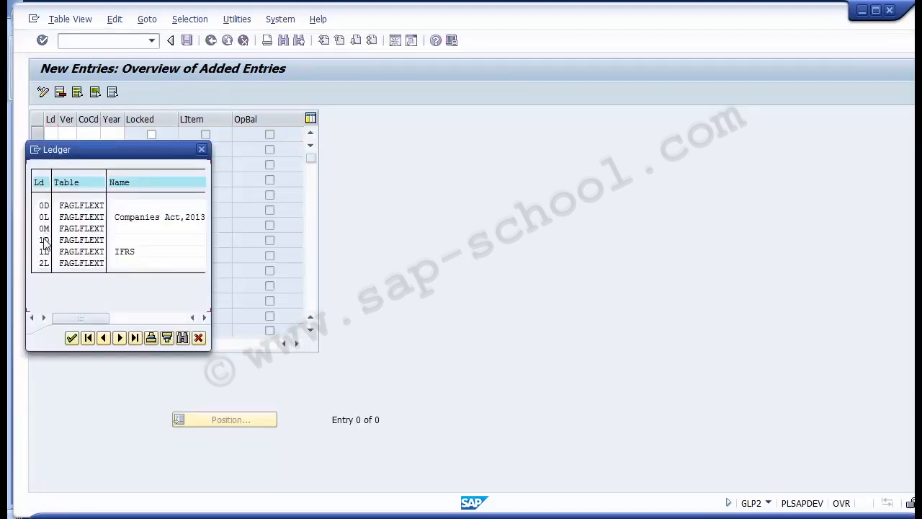
double_click(43, 240)
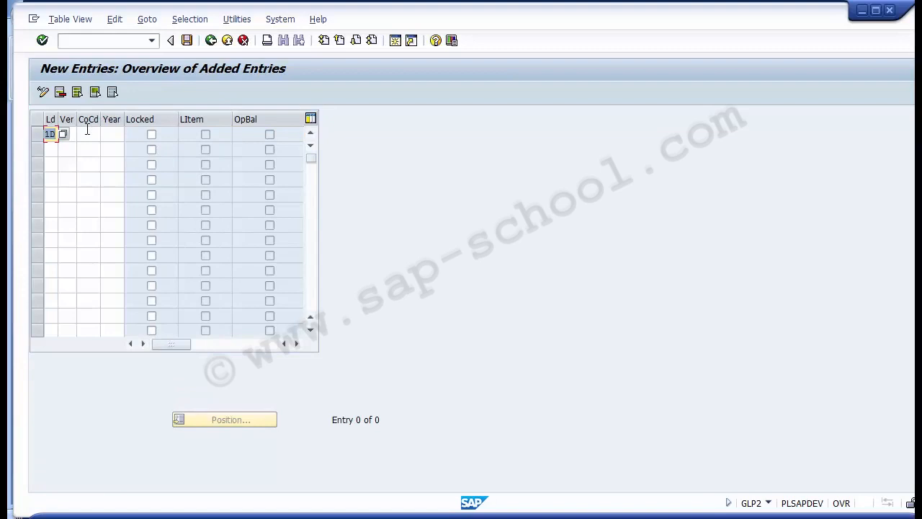
Set version 0, company code 1000 and fiscal year 2014 for the new 1D entry
key(Tab)
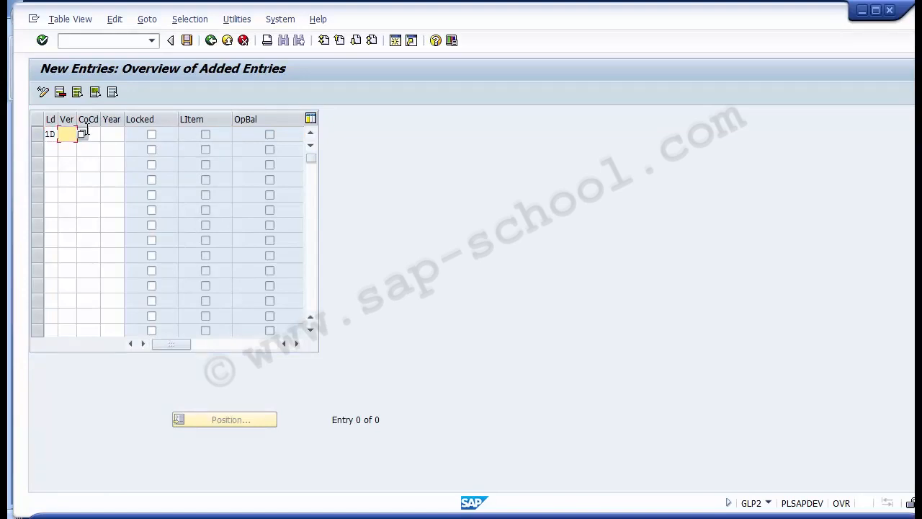
text(0)
click(87, 131)
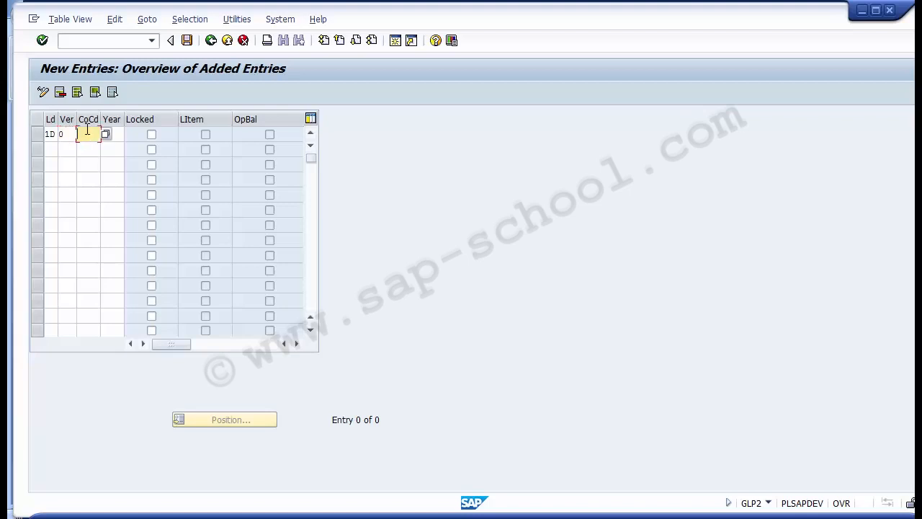
text(1)
text(000)
key(Tab)
text(2014)
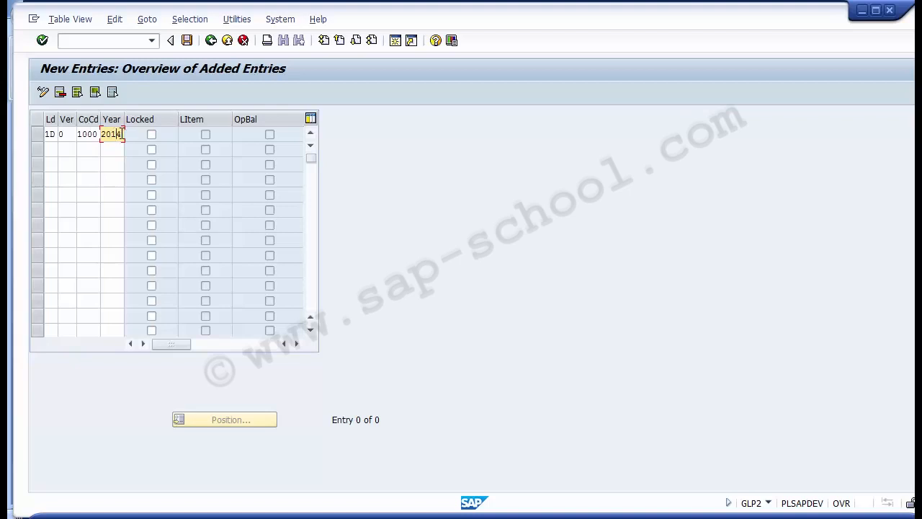
click(70, 134)
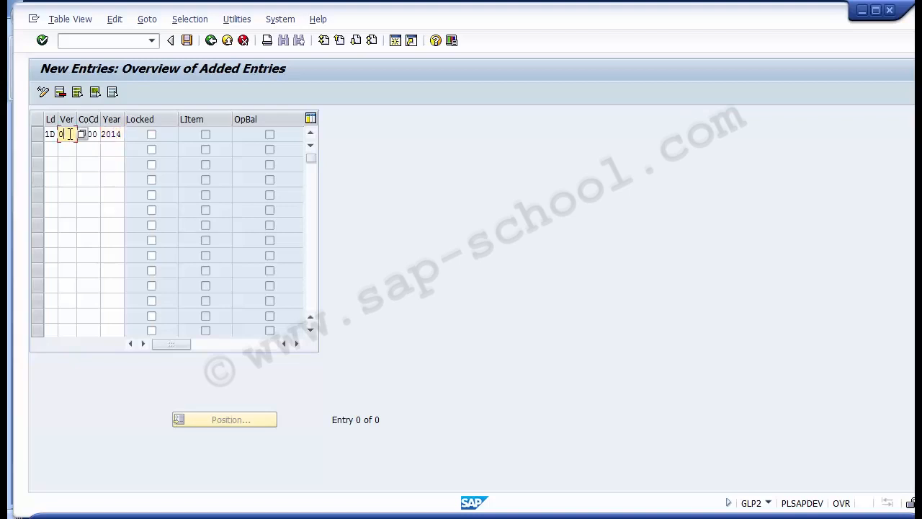
click(56, 134)
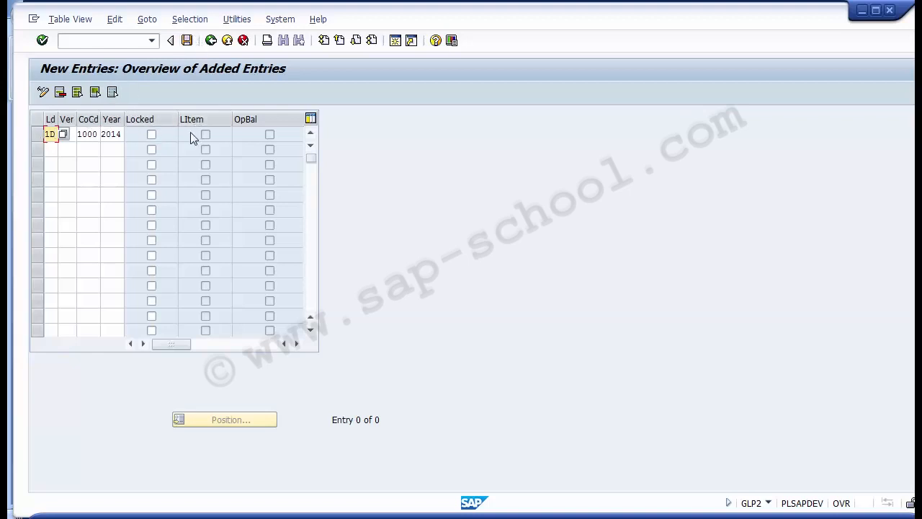
Turn the 1D entry's Locked option on and off again, and save the entry to the proposed customizing request
click(151, 135)
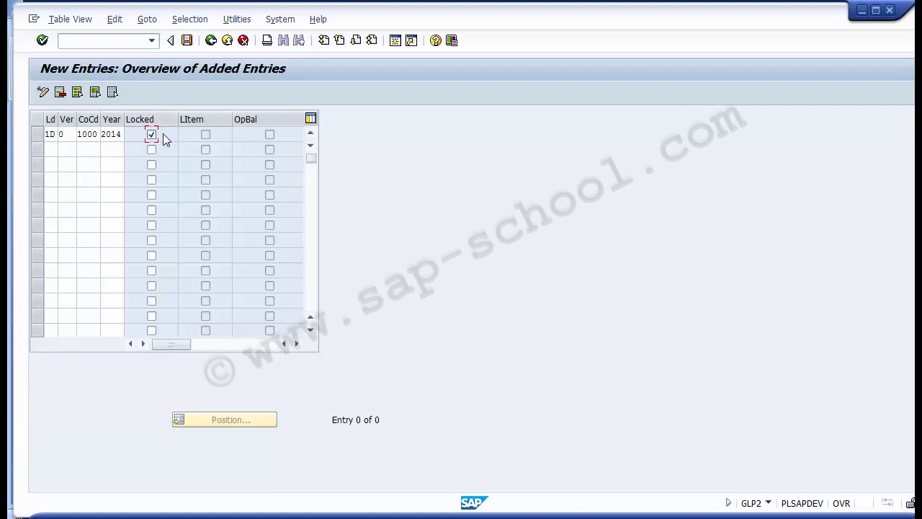
key(space)
click(186, 41)
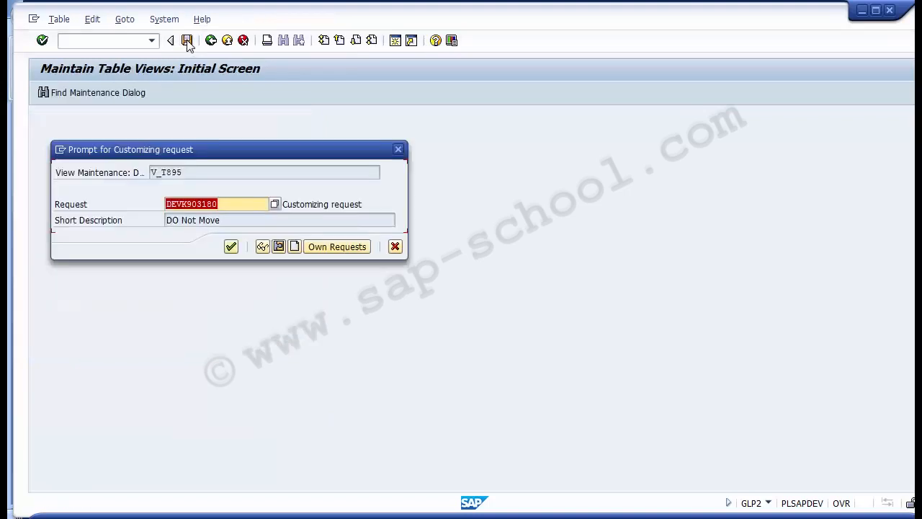
click(231, 251)
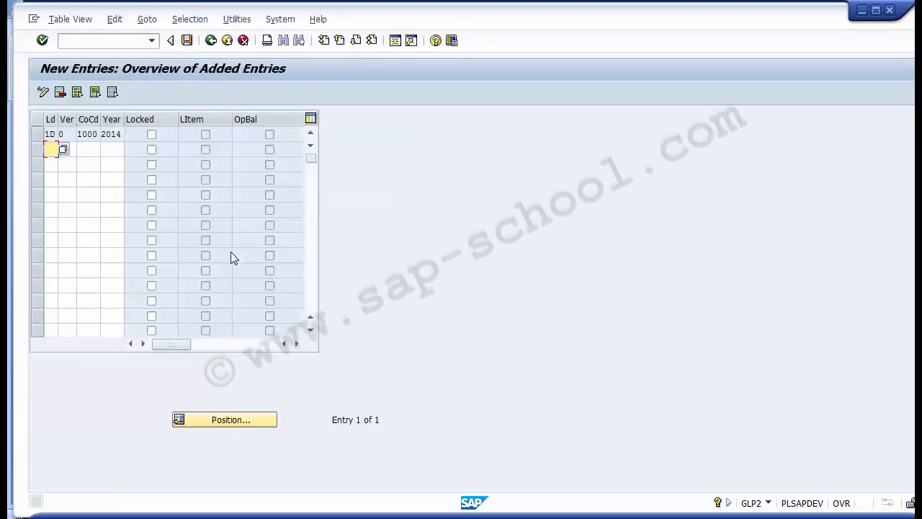
Leave the fiscal-year-dependent version parameters and return to the implementation guide
click(38, 134)
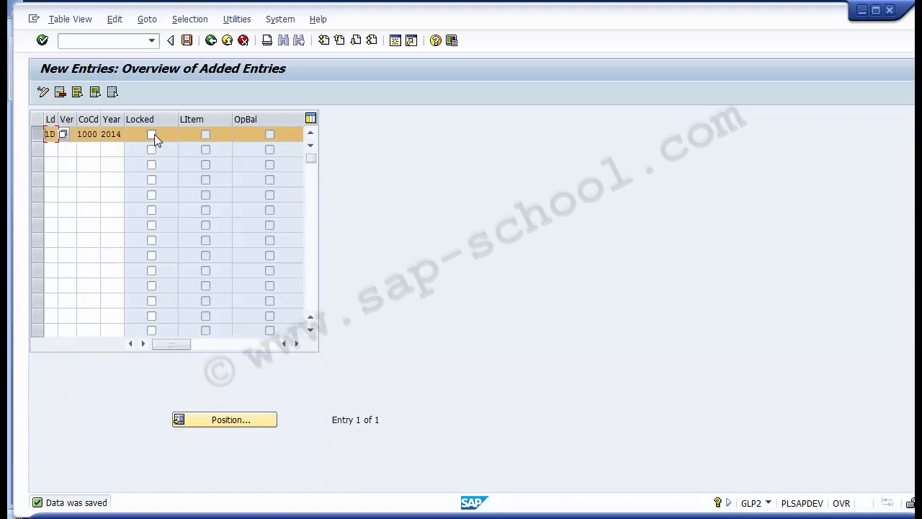
text(0)
click(152, 134)
click(210, 40)
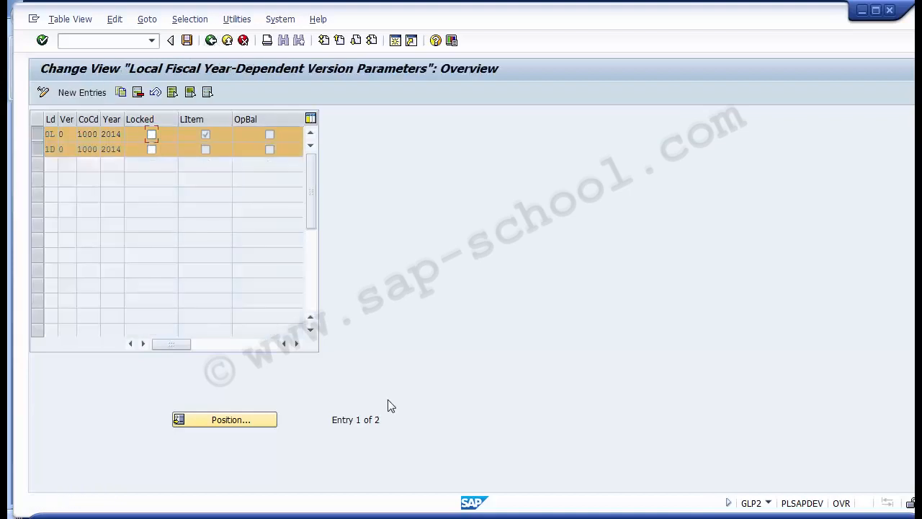
click(210, 41)
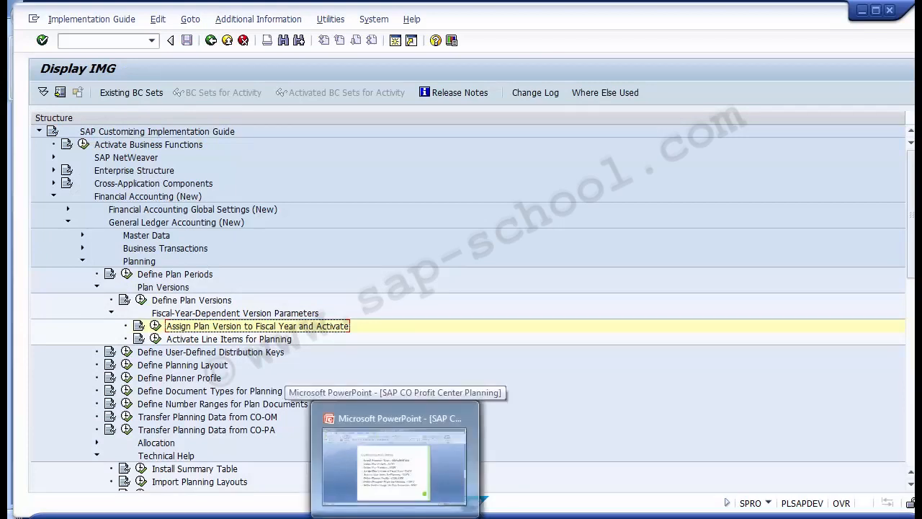
Check the configuration steps slide in PowerPoint and open the Activate Line Items for Planning activity in SAP's implementation guide
click(396, 518)
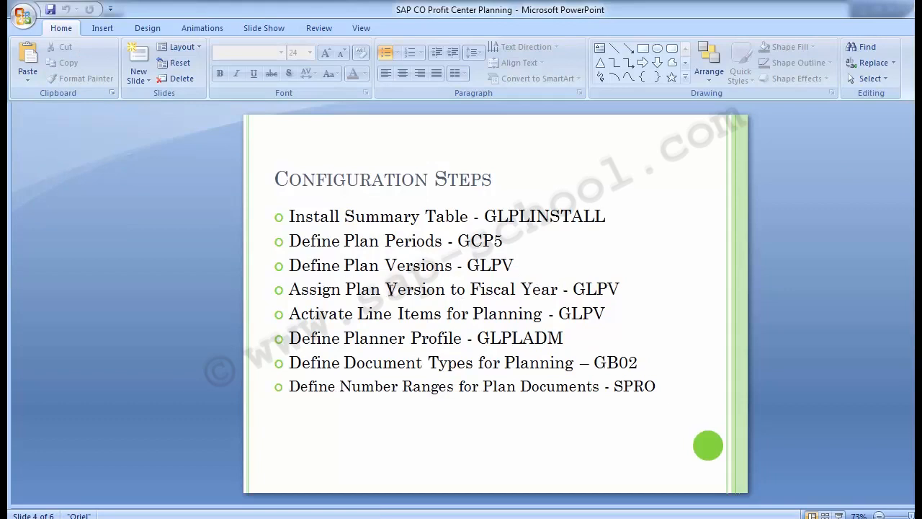
click(294, 314)
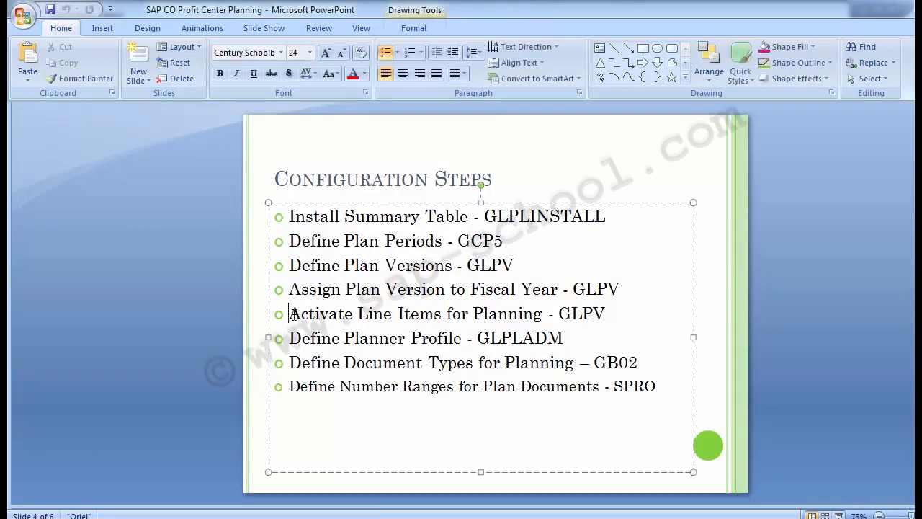
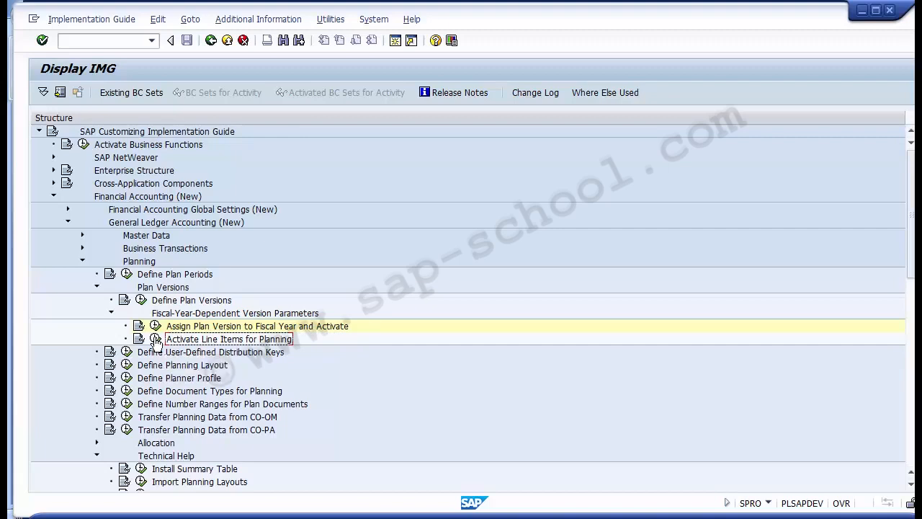
click(156, 340)
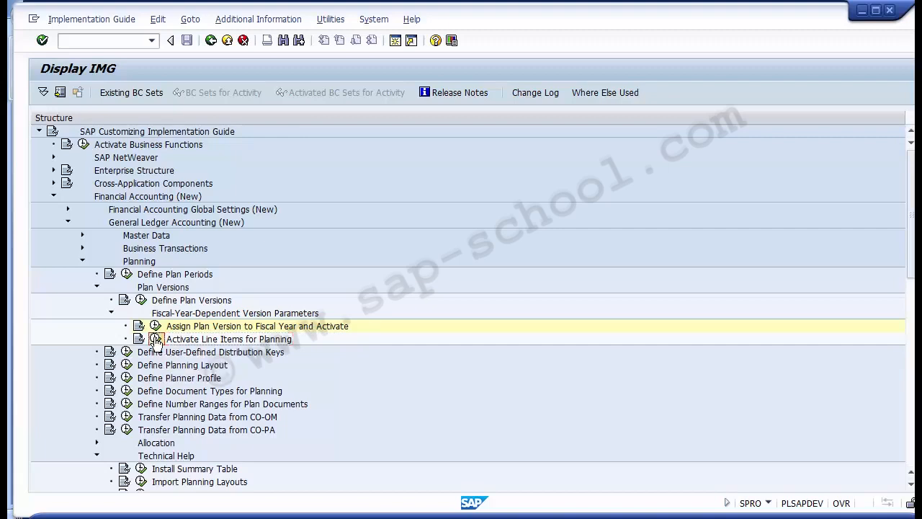
click(155, 339)
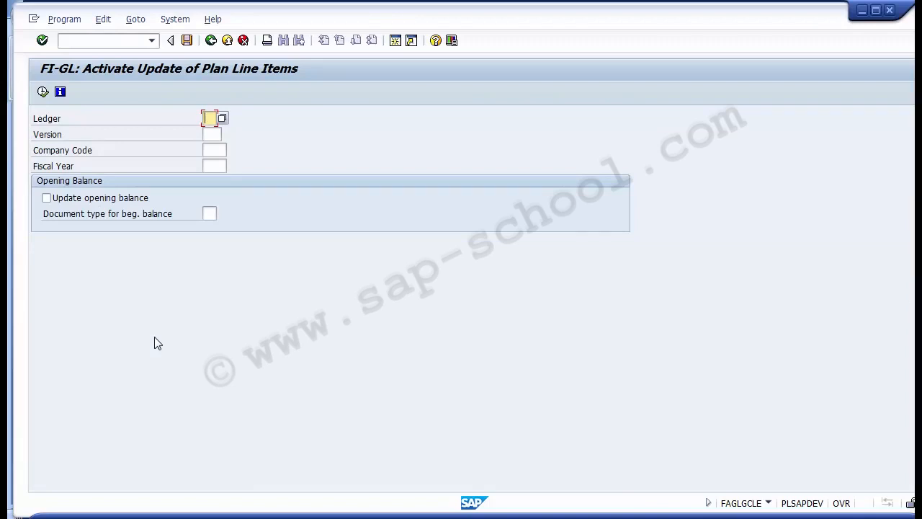
Choose ledger 0L, Companies Act,2013, from the possible values for the plan line item update
click(177, 116)
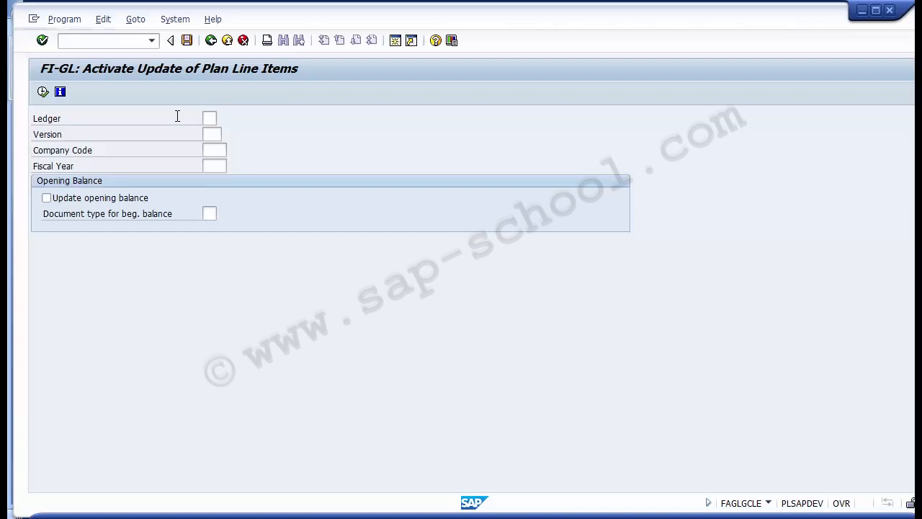
key(F4)
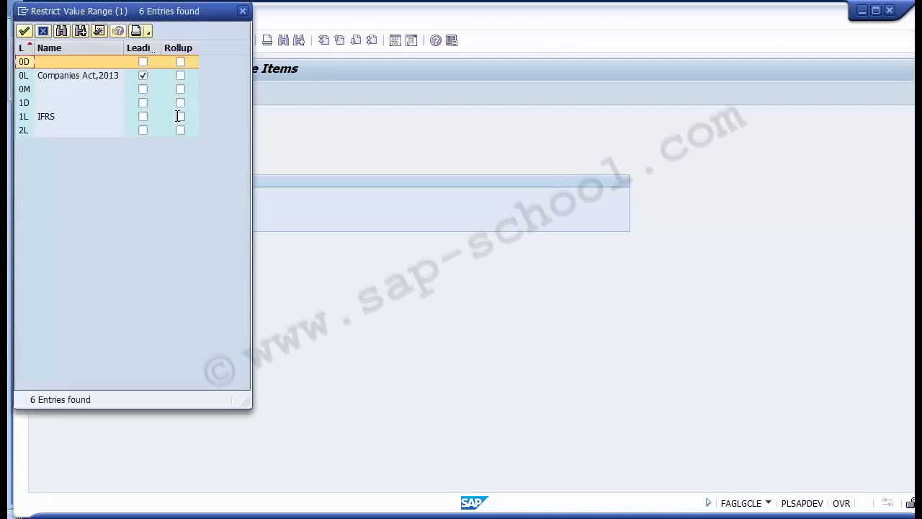
click(63, 77)
double_click(63, 78)
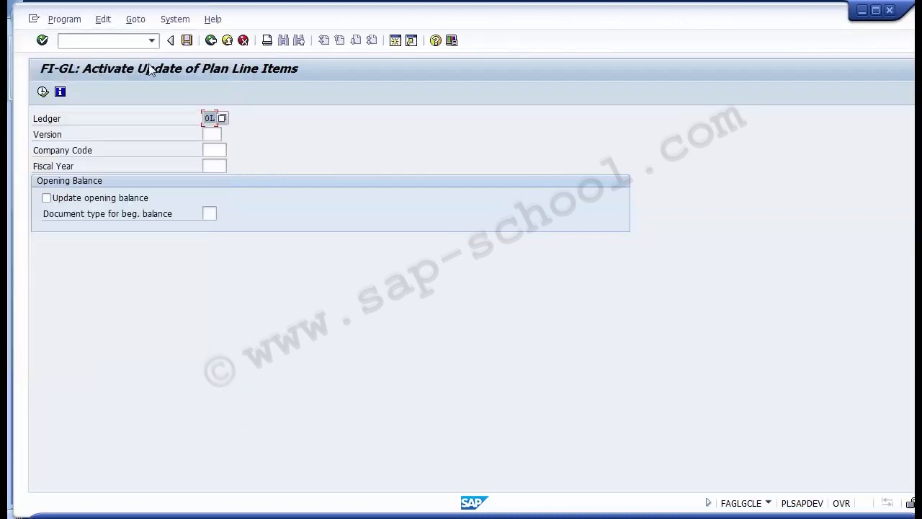
Set version 0, company code 1000 and fiscal year 2014, and execute the plan line item activation
click(214, 133)
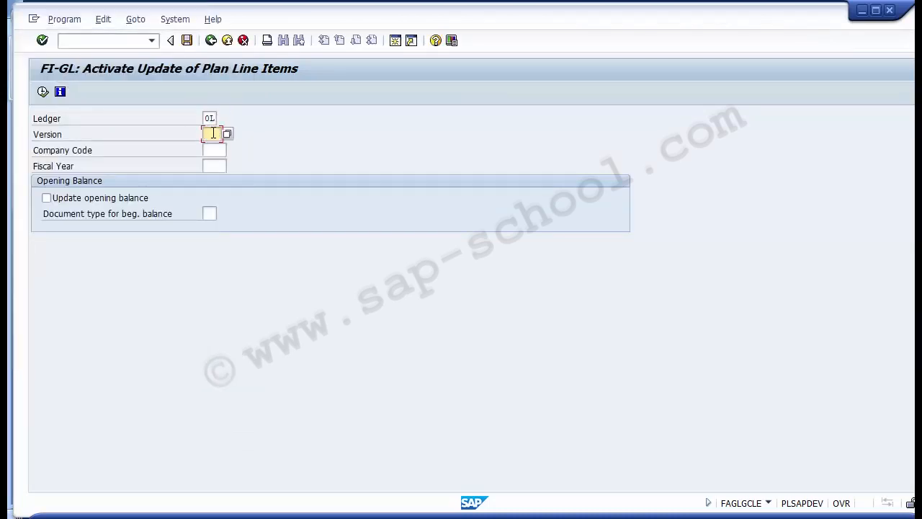
text(0)
click(218, 150)
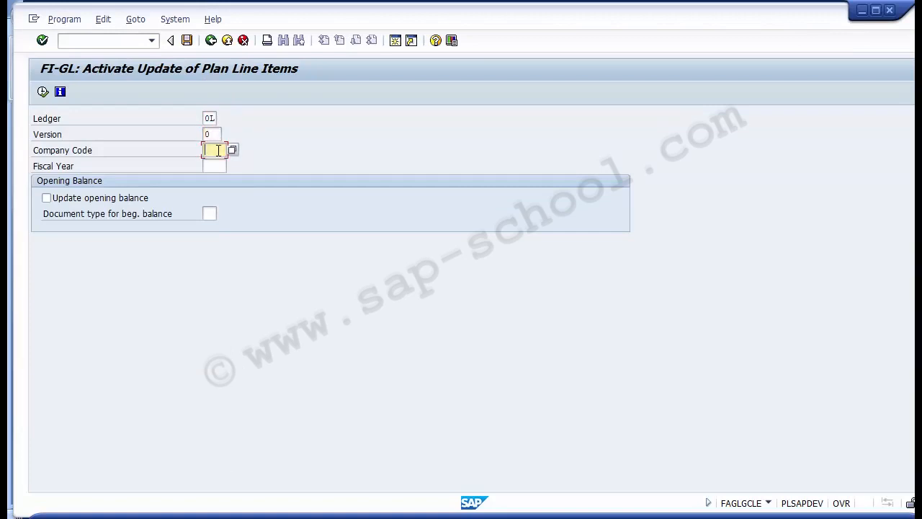
text(1000)
click(218, 165)
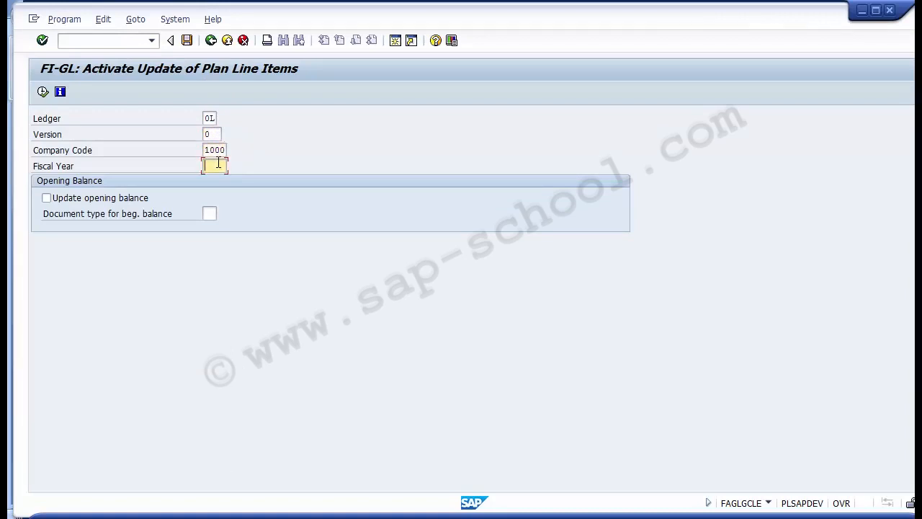
text(2014)
click(44, 93)
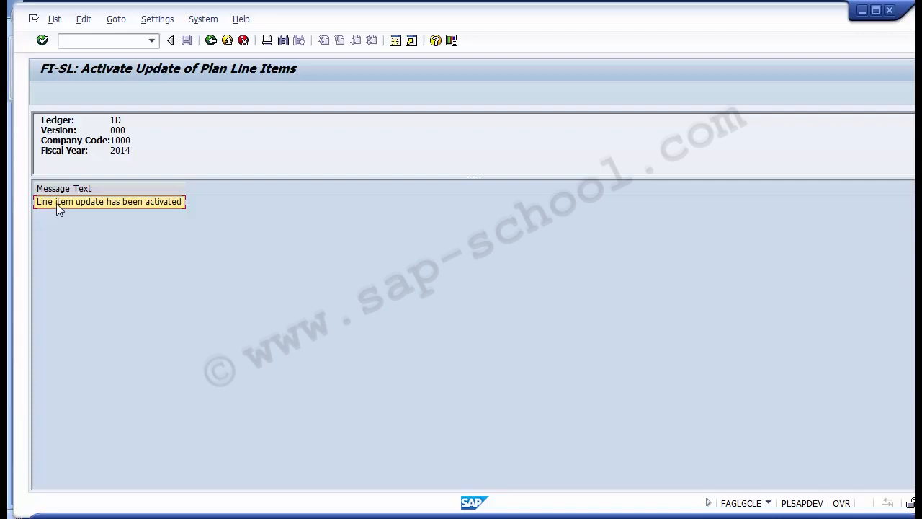
Check the configuration steps slide in PowerPoint, and return from SAP's line item activation result to the implementation guide
click(389, 517)
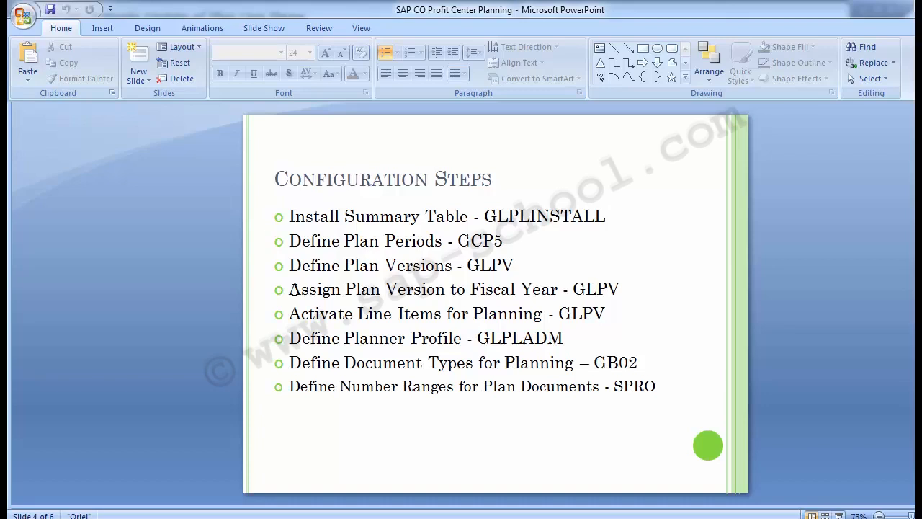
mouse_move(442, 513)
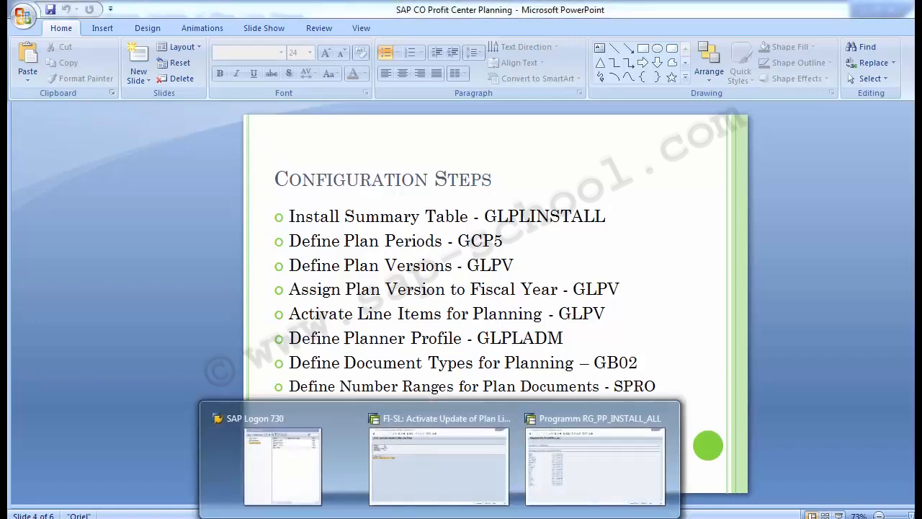
click(406, 453)
click(210, 40)
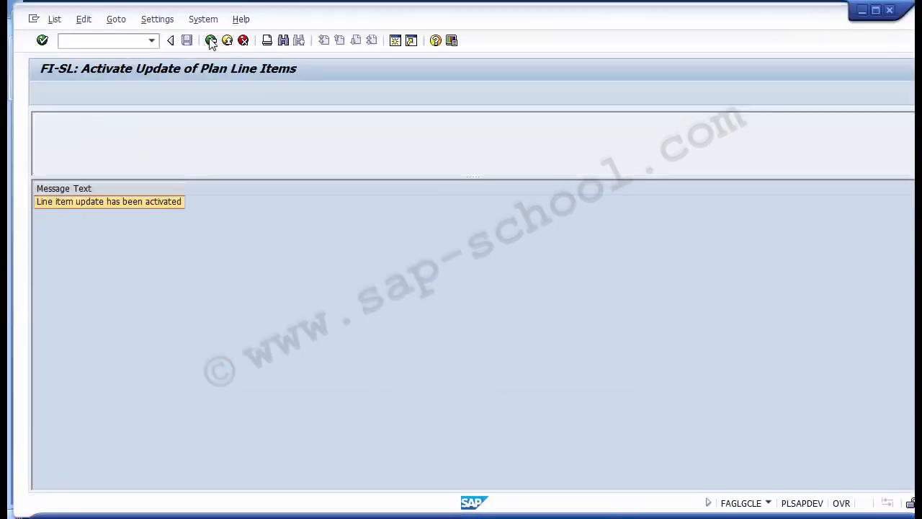
click(210, 40)
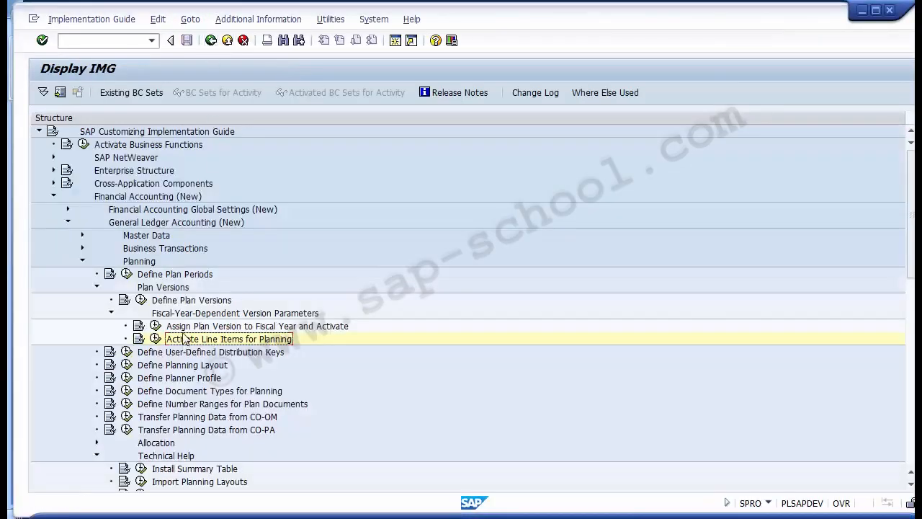
Open the plan version assignment to fiscal year, check the line item setting of the 0L and 1D entries, and leave the view
click(180, 328)
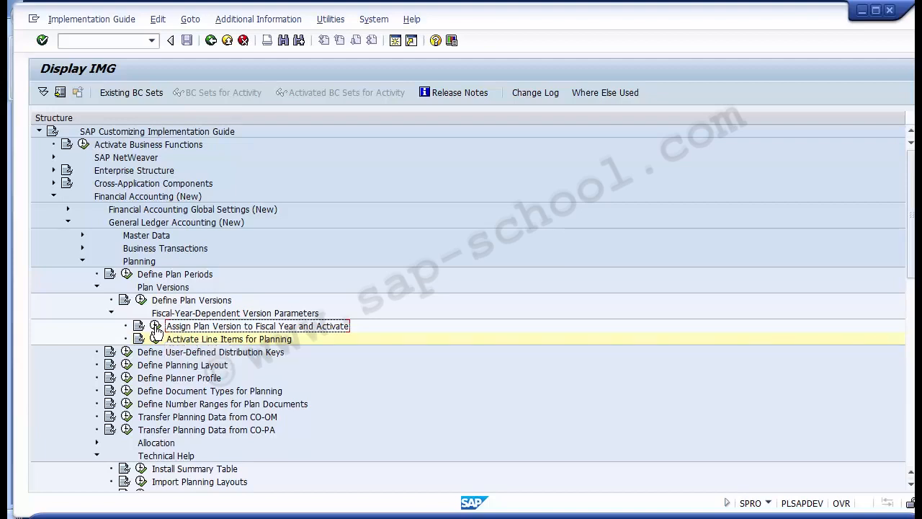
click(155, 327)
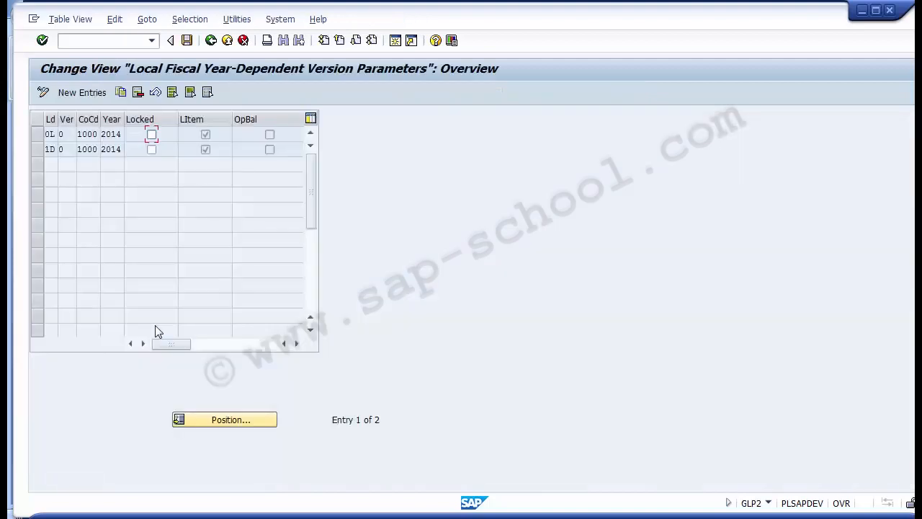
click(38, 145)
click(37, 145)
click(35, 132)
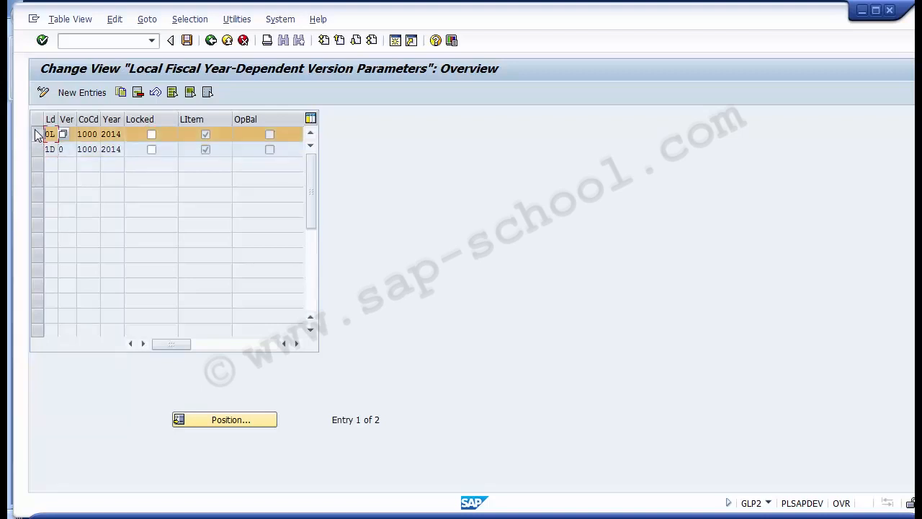
click(205, 136)
click(211, 42)
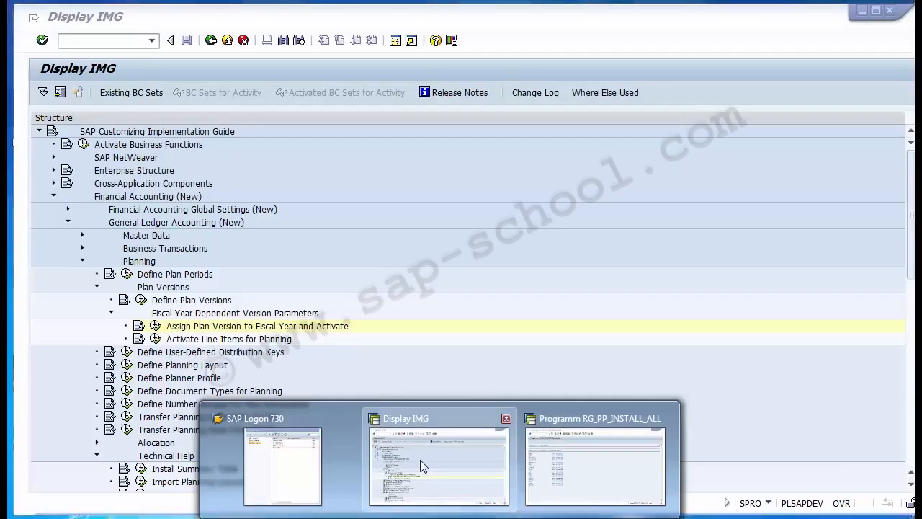
Collapse the Plan Versions node and open the Create or Change Planner Profile activity under Define Planner Profile
click(421, 461)
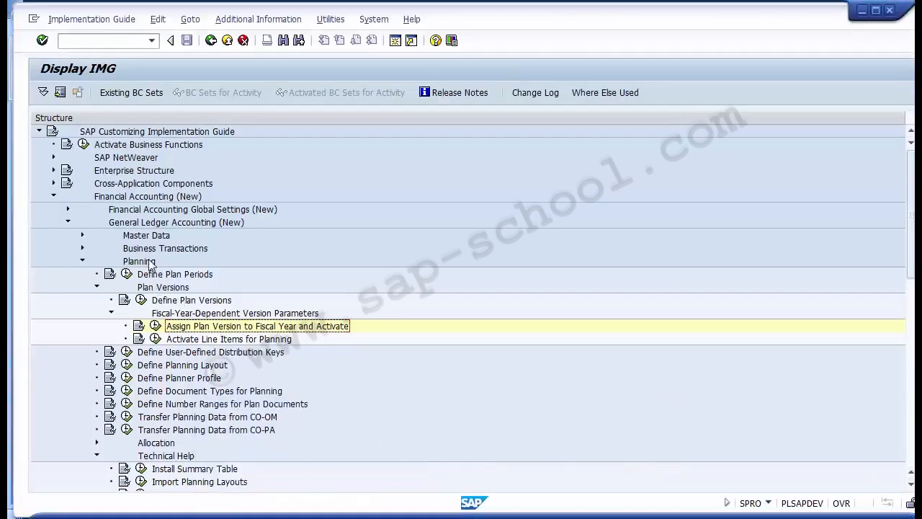
click(98, 286)
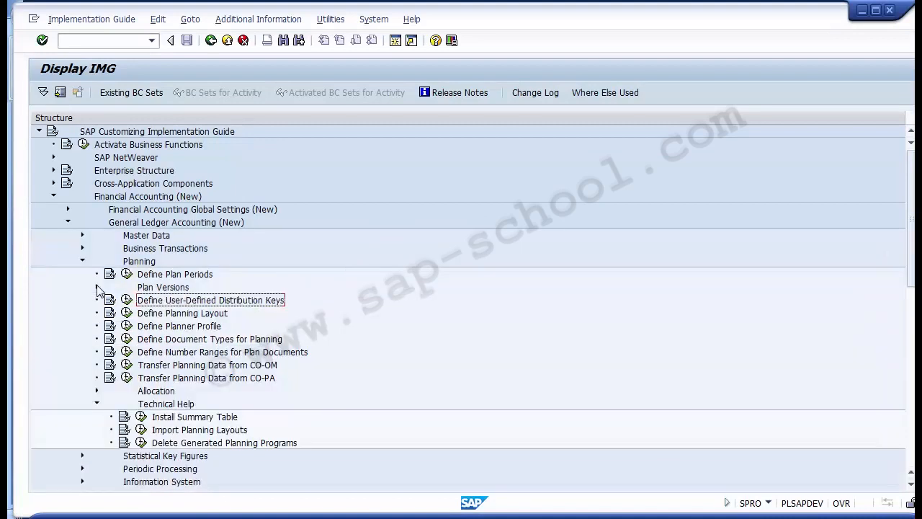
click(140, 263)
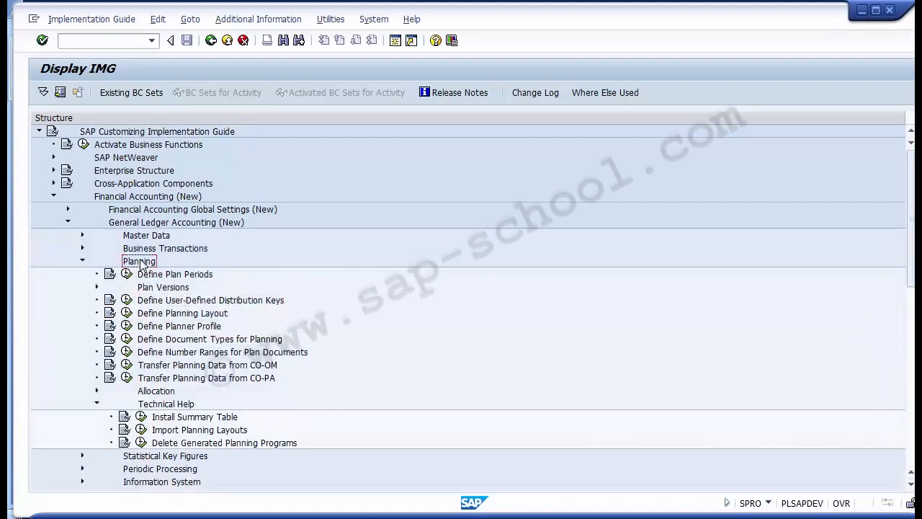
click(197, 330)
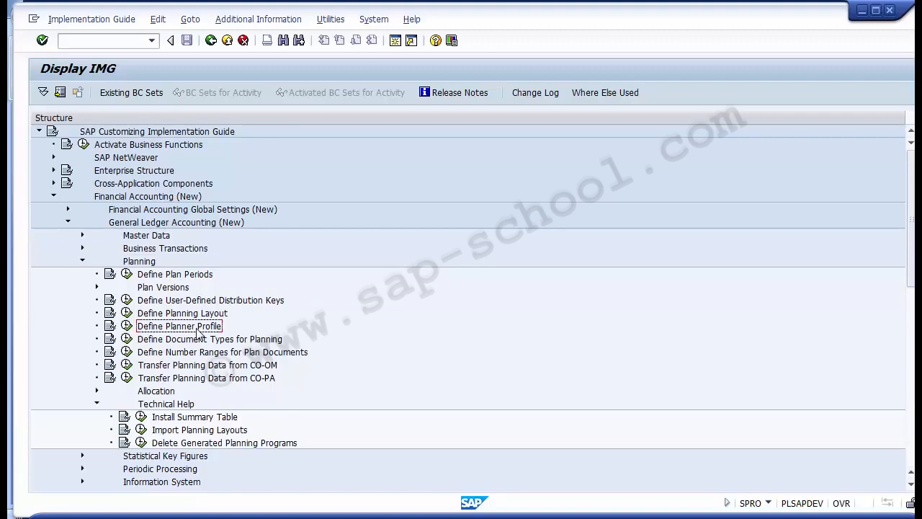
click(127, 327)
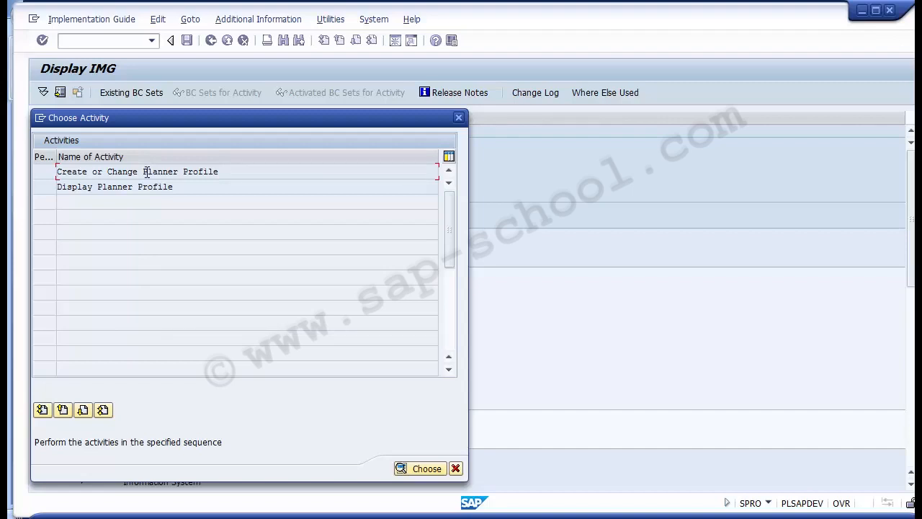
double_click(147, 172)
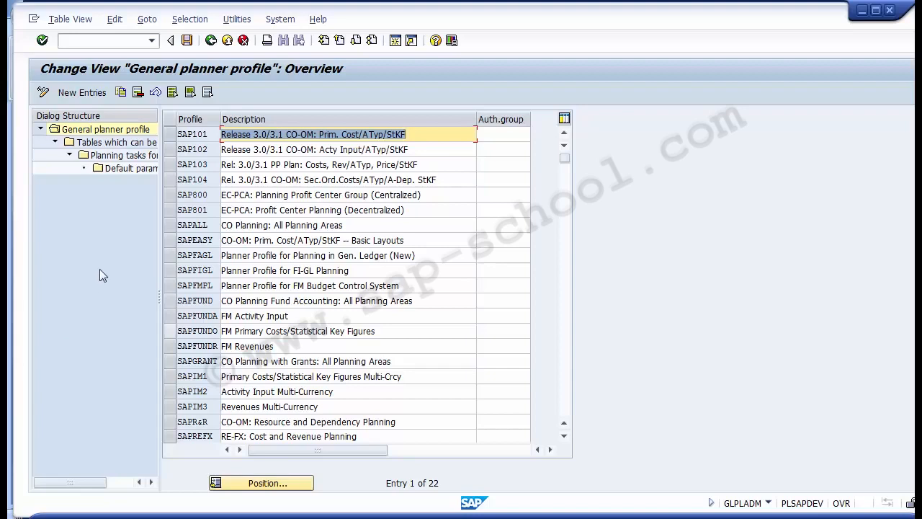
Copy planner profile SAPFIGL with its dependent entries to a new profile named YSAPFIGL
click(170, 271)
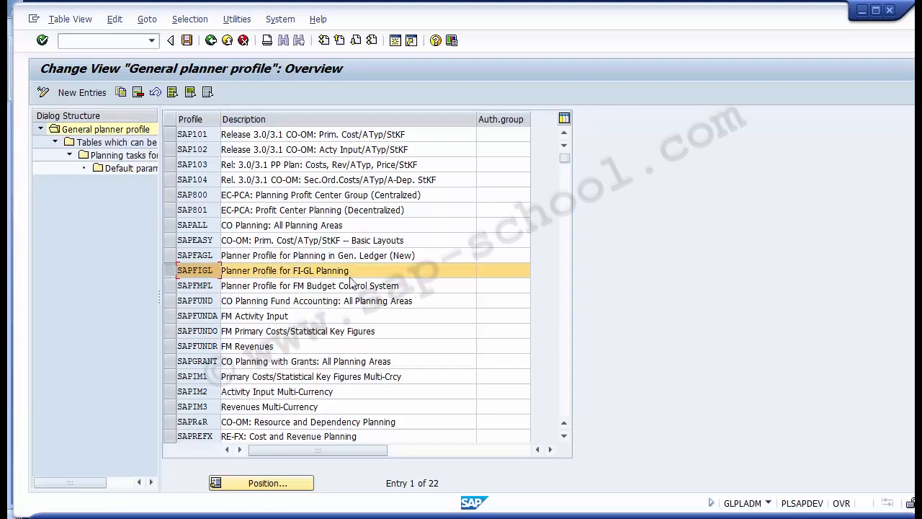
drag(349, 270, 151, 275)
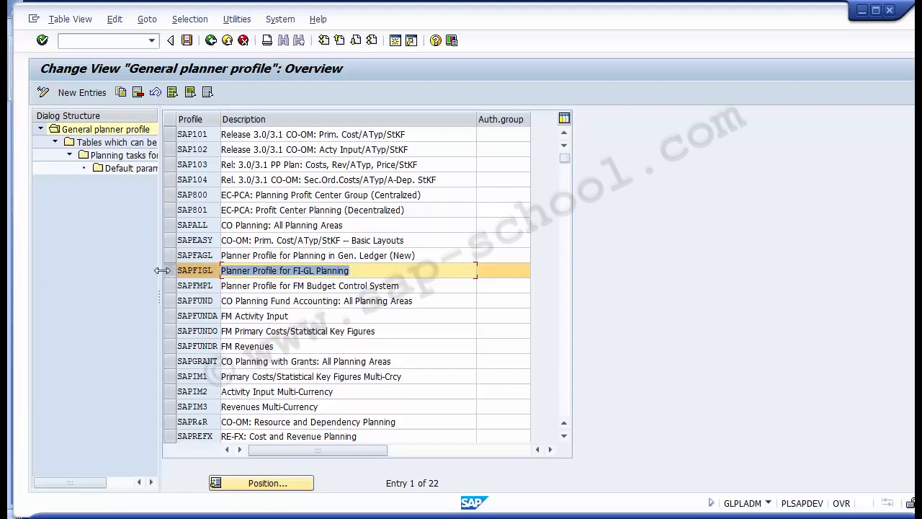
click(165, 269)
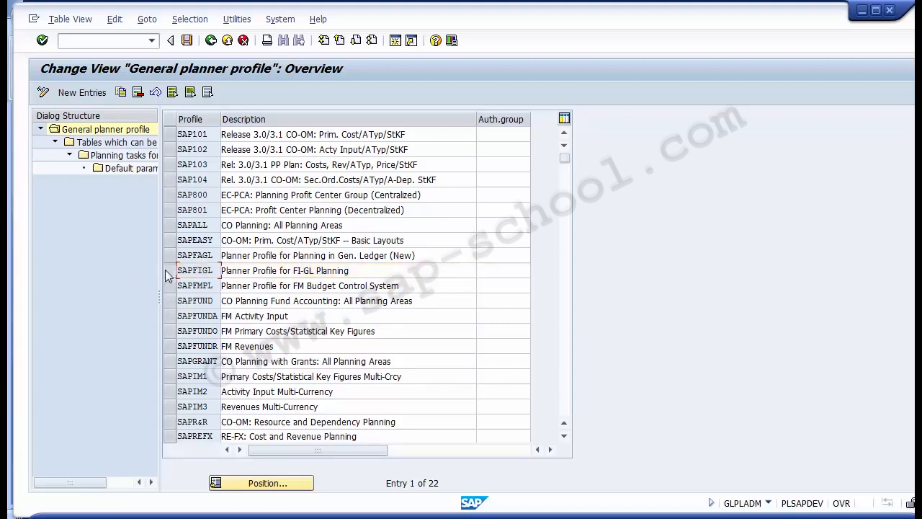
click(168, 273)
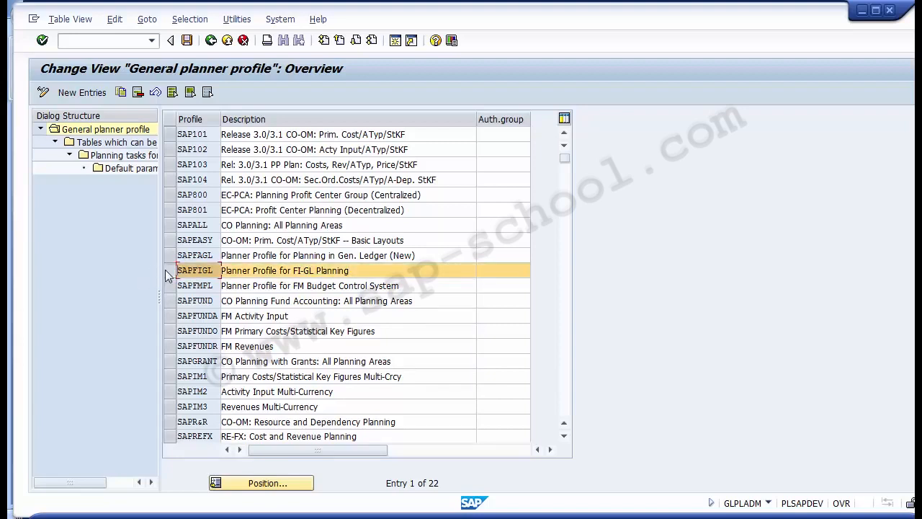
click(120, 93)
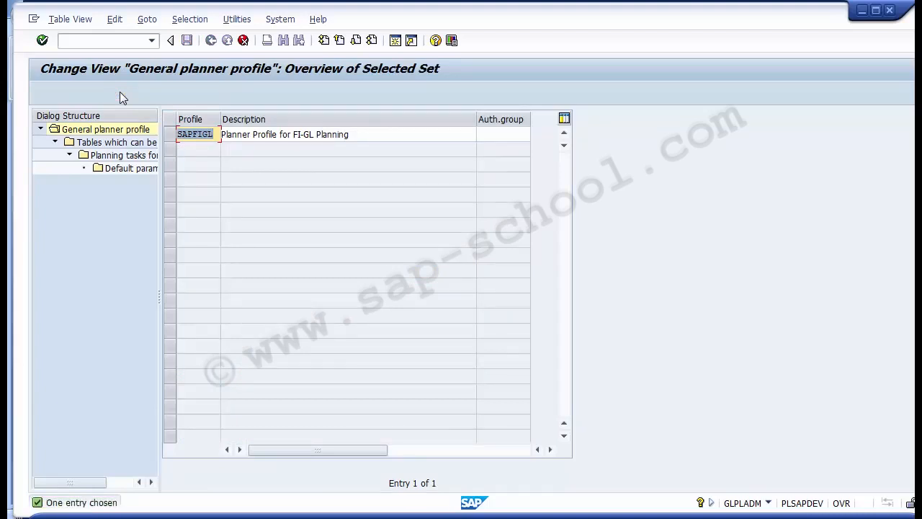
key(Left)
text(YSAPFIGL)
key(Return)
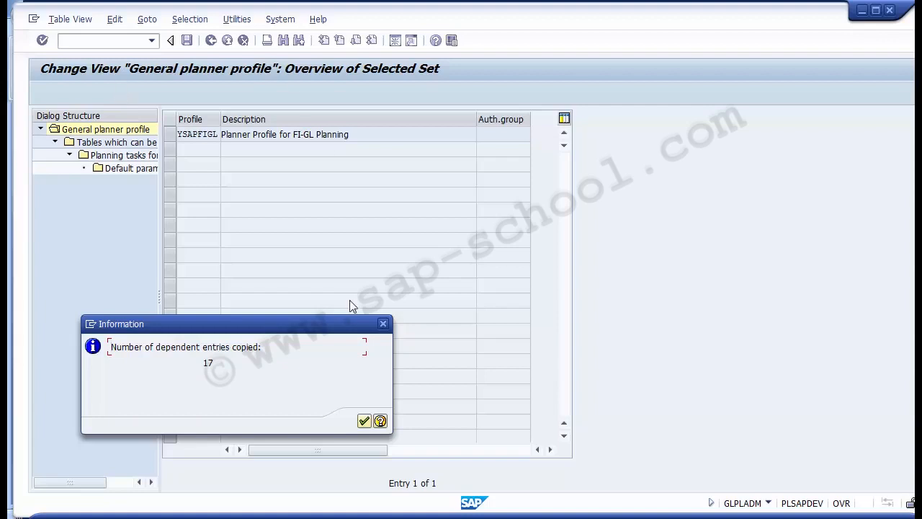
click(364, 420)
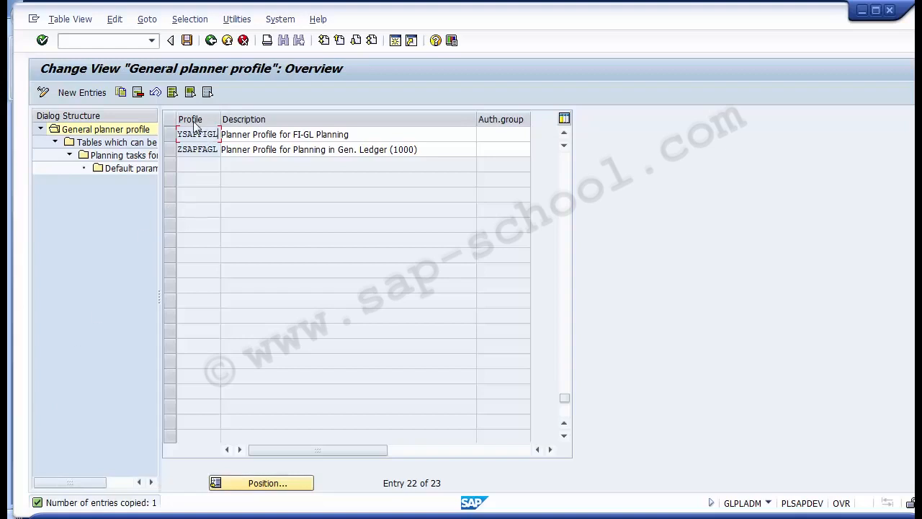
click(172, 135)
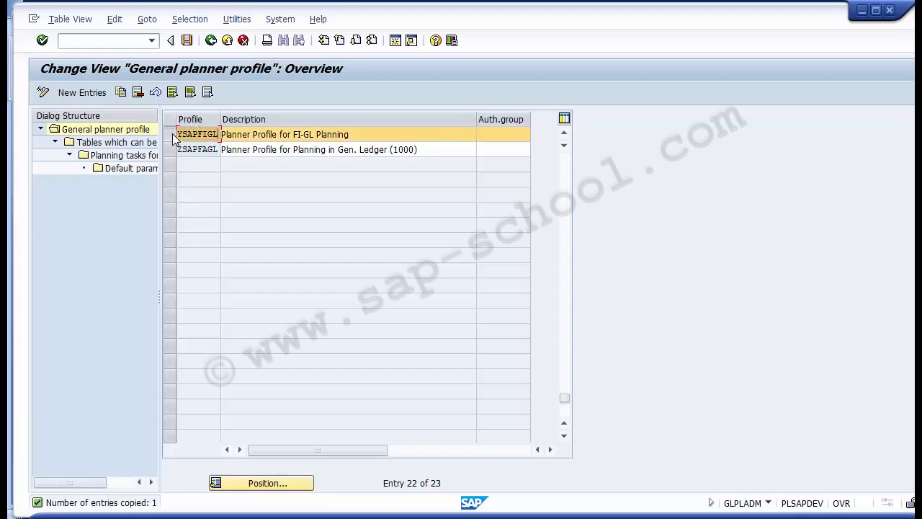
click(172, 136)
click(172, 136)
click(172, 136)
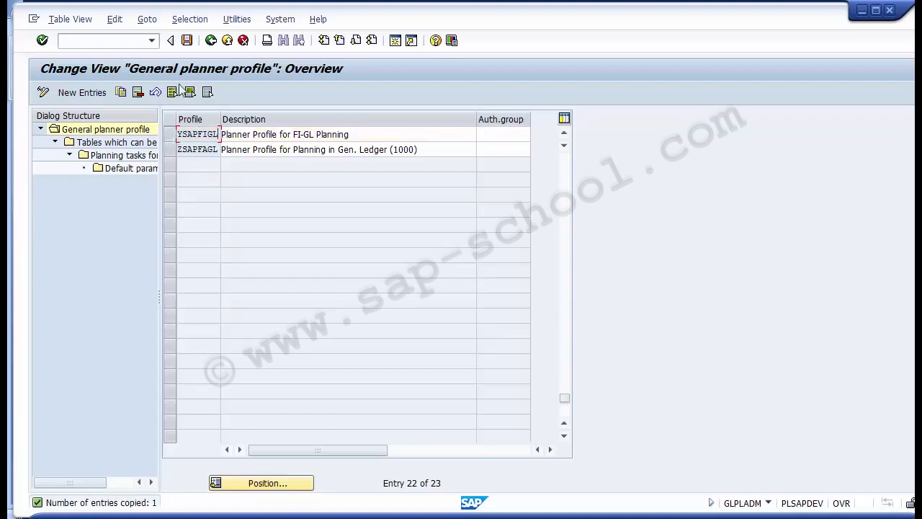
Save planner profile YSAPFIGL in the proposed customizing request and open its tables which can be planned
click(187, 42)
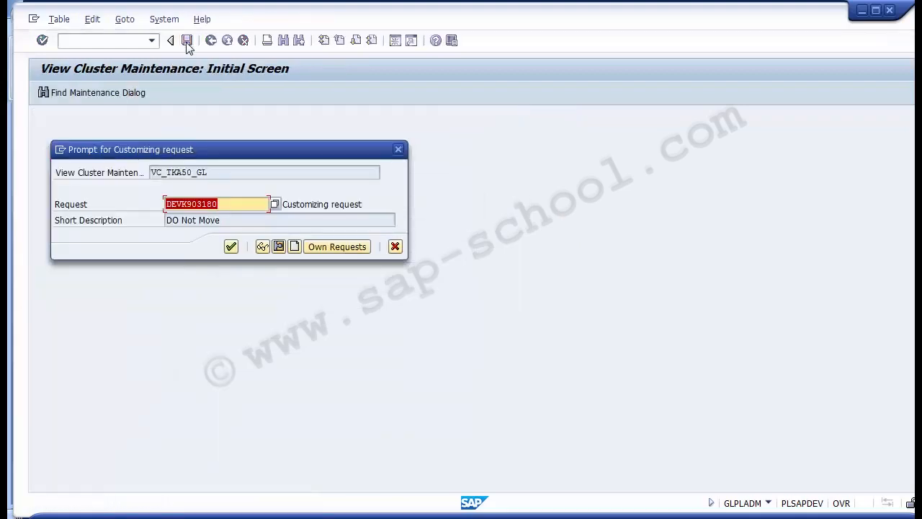
click(230, 247)
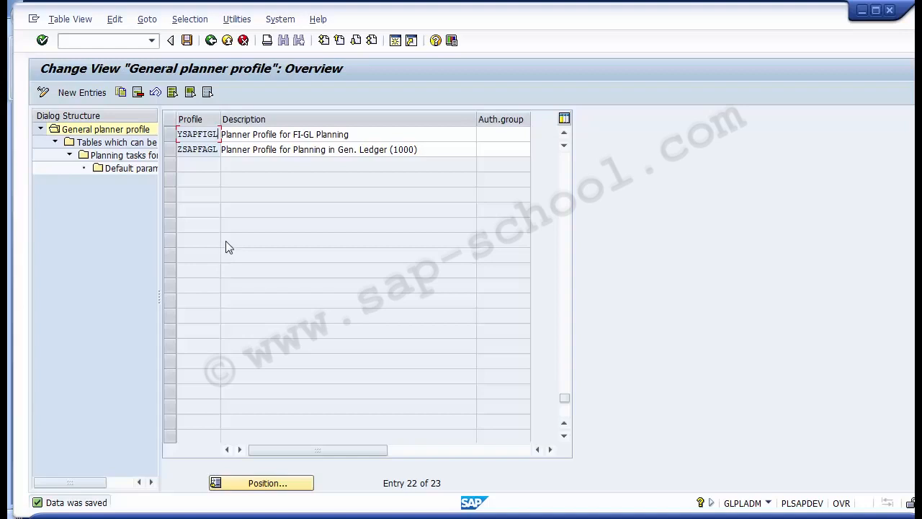
click(170, 135)
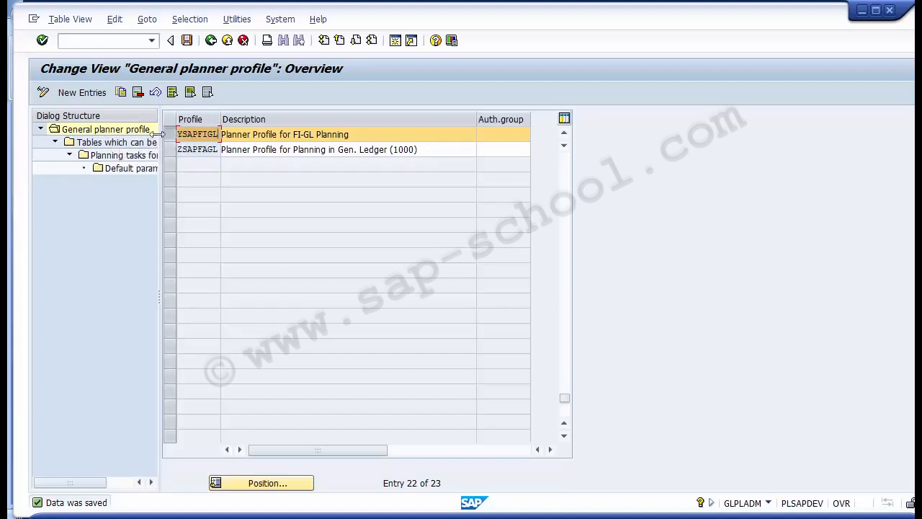
double_click(109, 143)
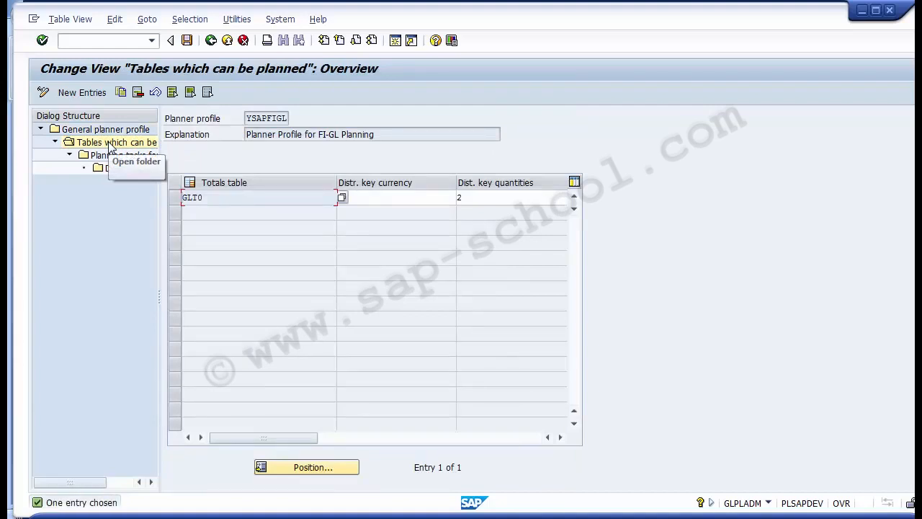
Check the currency and quantity distribution keys of totals table GLT0 and its planning tasks, staying in the tables which can be planned
click(409, 200)
click(490, 195)
text(2)
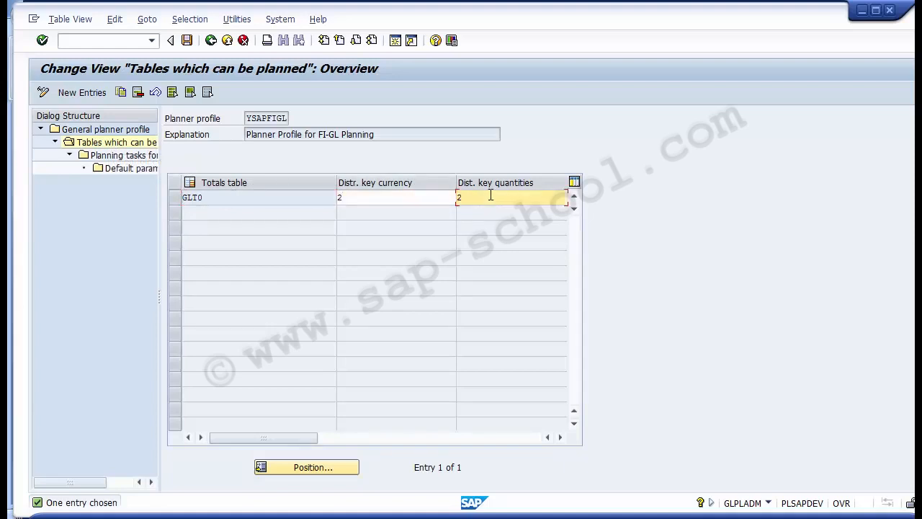
double_click(103, 156)
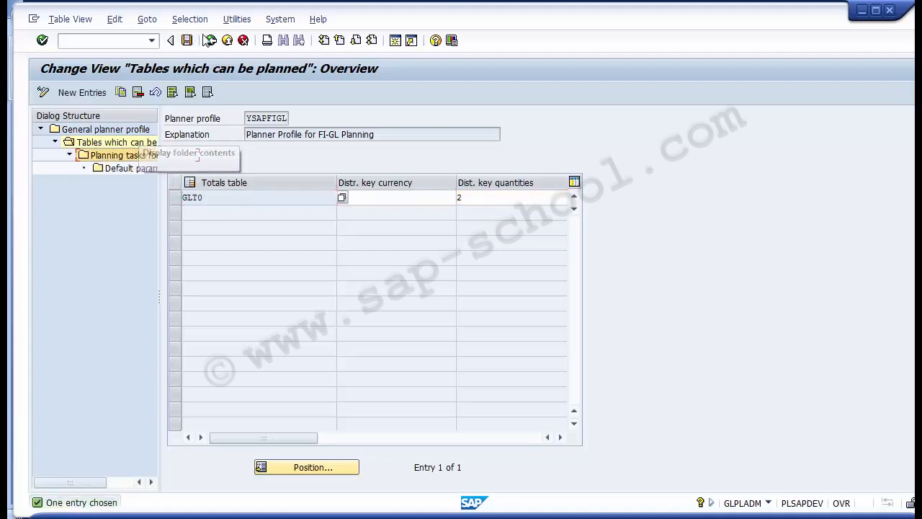
double_click(103, 143)
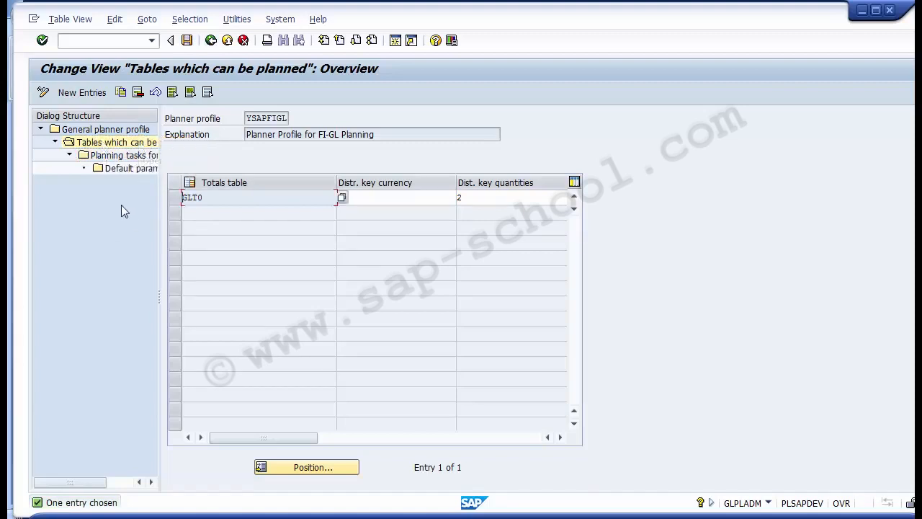
Delete totals table GLT0 with its dependent entries from planner profile YSAPFIGL
click(176, 198)
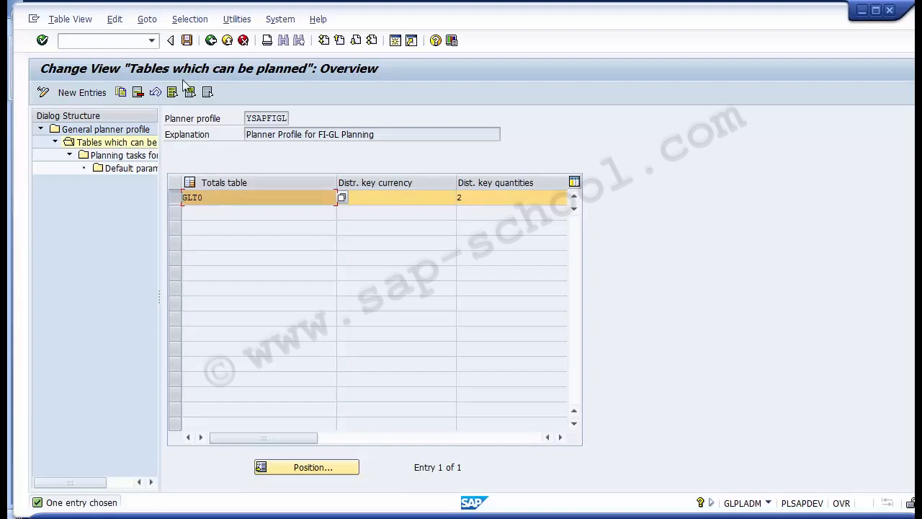
click(137, 93)
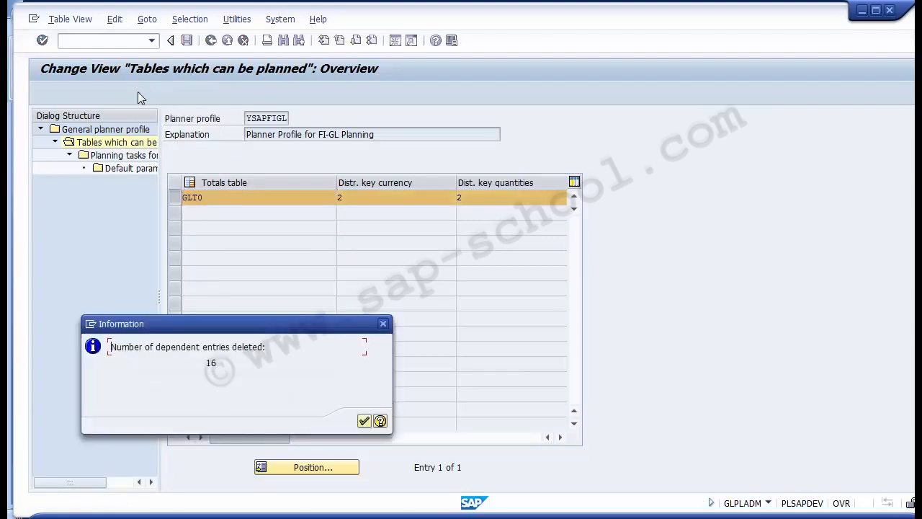
key(Return)
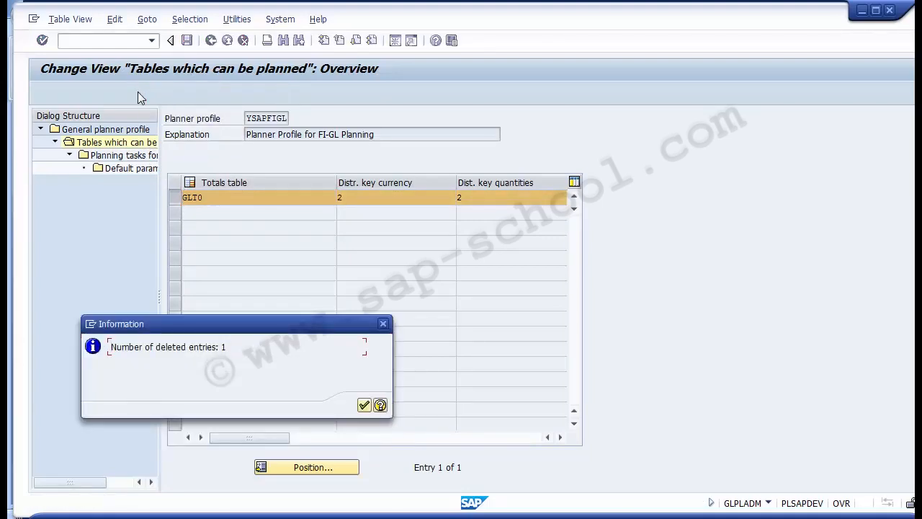
key(Return)
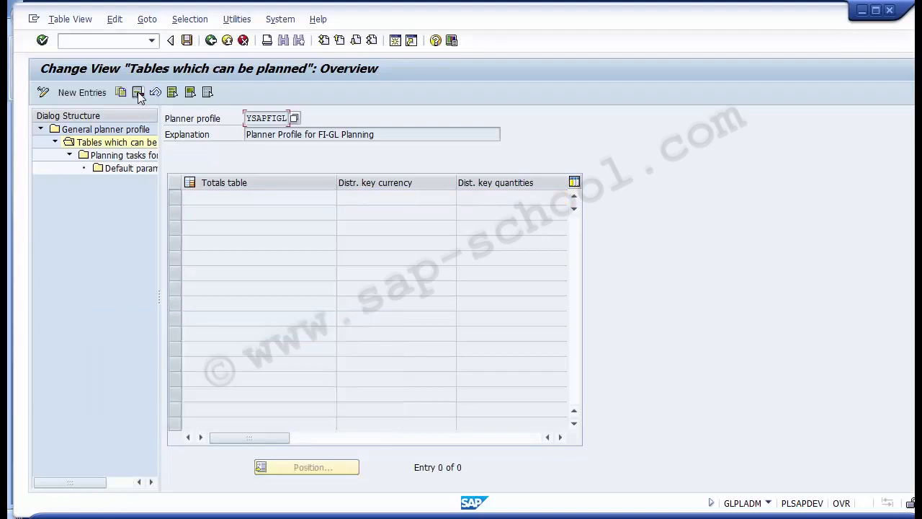
Add a new entry with totals table FAGLFLEXT to the tables which can be planned for YSAPFIGL
click(92, 97)
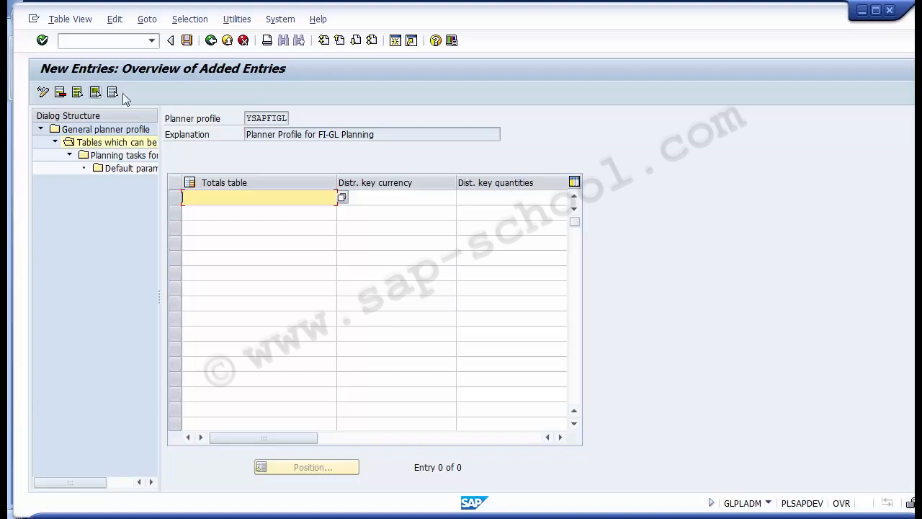
click(342, 197)
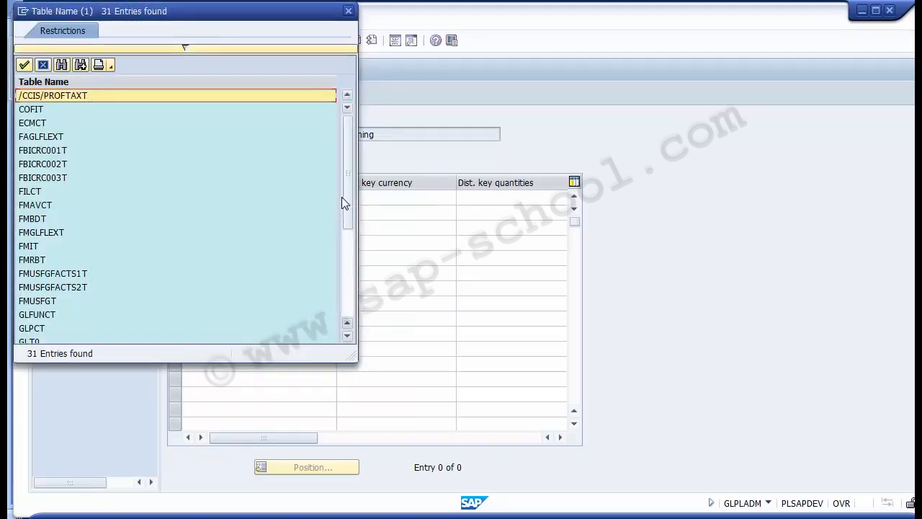
key(Down)
key(Down)
key(Down)
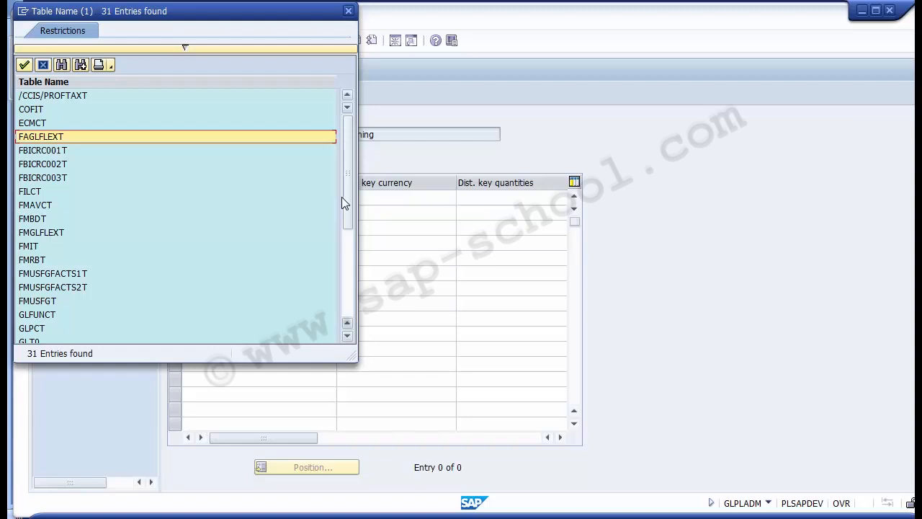
double_click(52, 139)
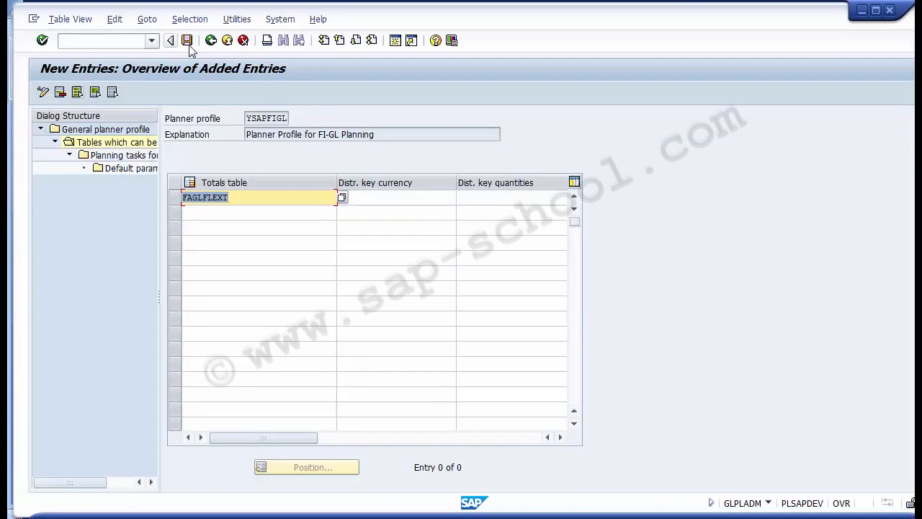
Set the currency distribution key of totals table FAGLFLEXT to 1, Equal distribution
click(408, 199)
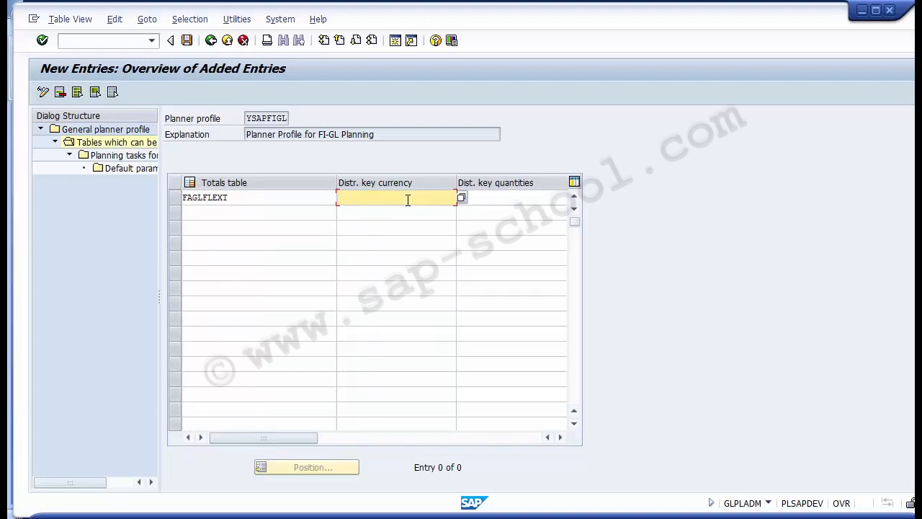
click(462, 198)
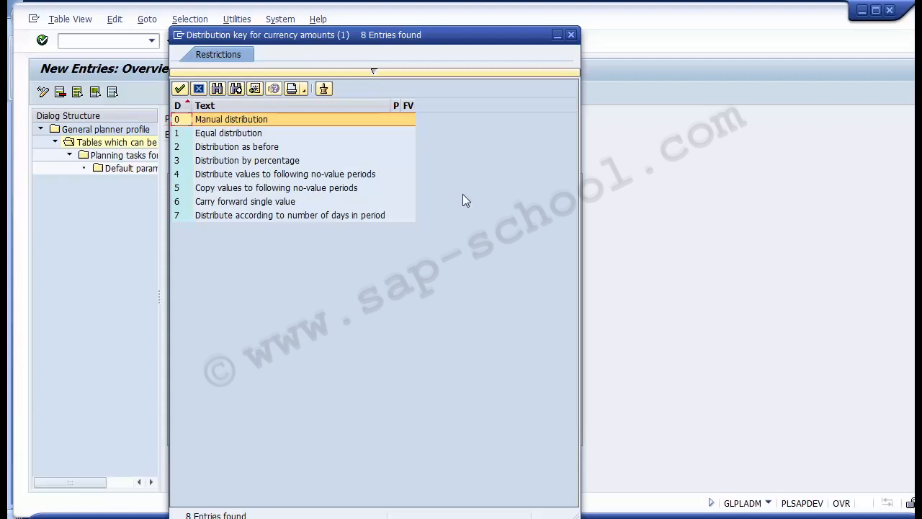
key(Down)
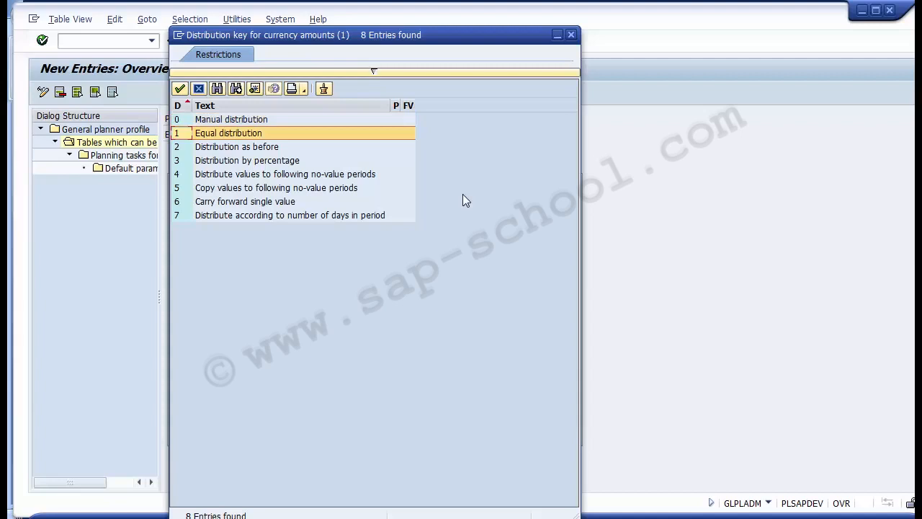
key(Return)
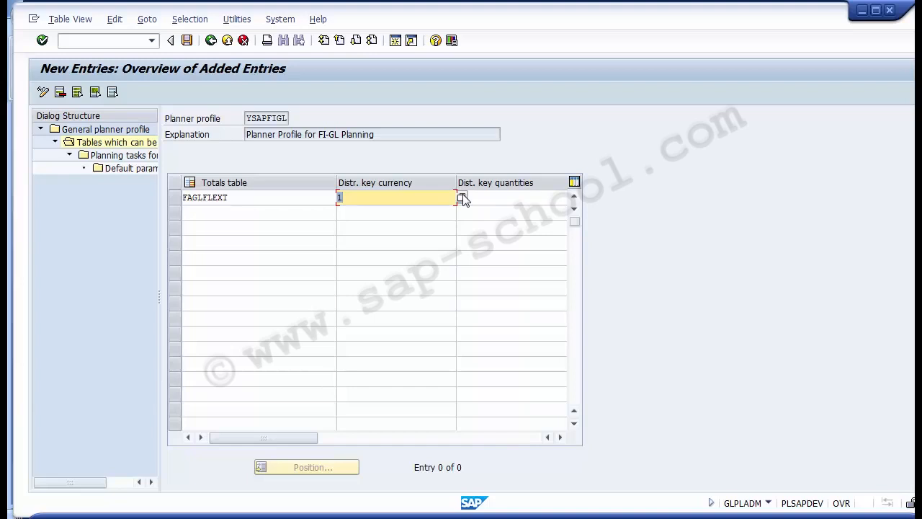
key(Tab)
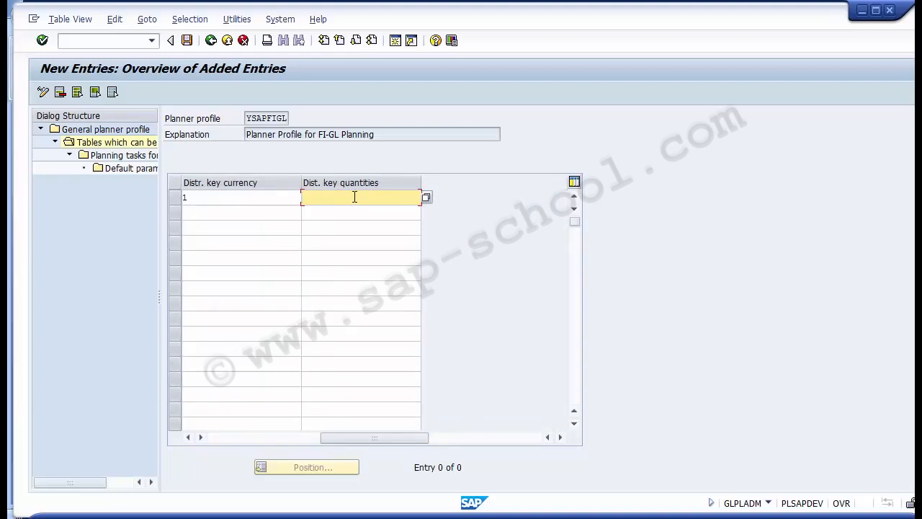
Set the quantities distribution key of totals table FAGLFLEXT to 1, Equal distribution, and save the entry
drag(343, 439, 227, 441)
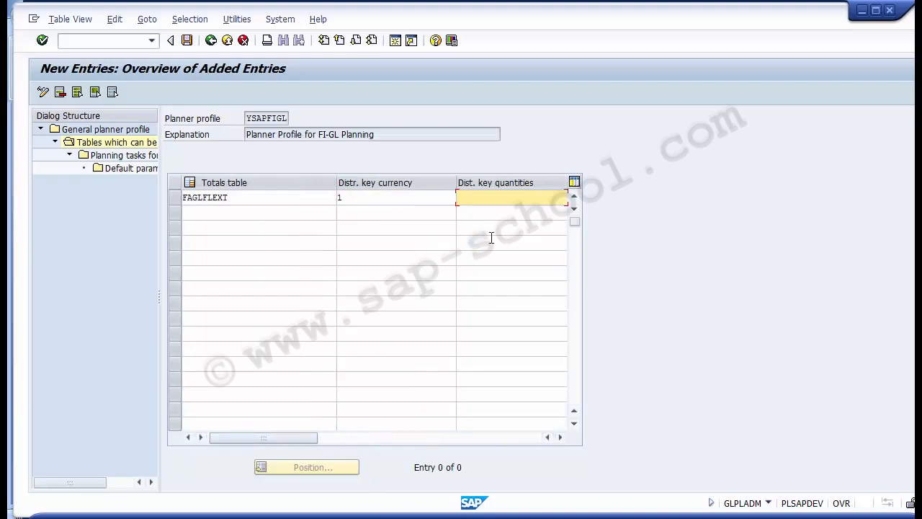
key(F4)
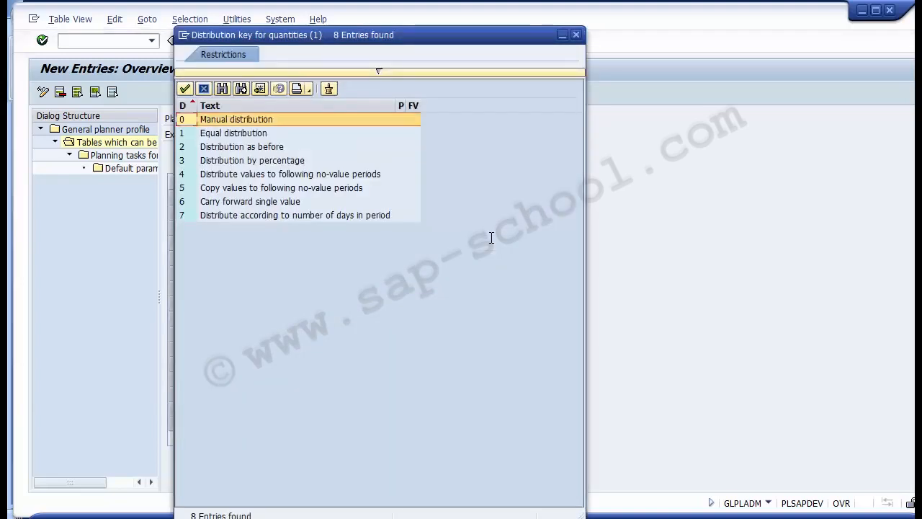
key(Down)
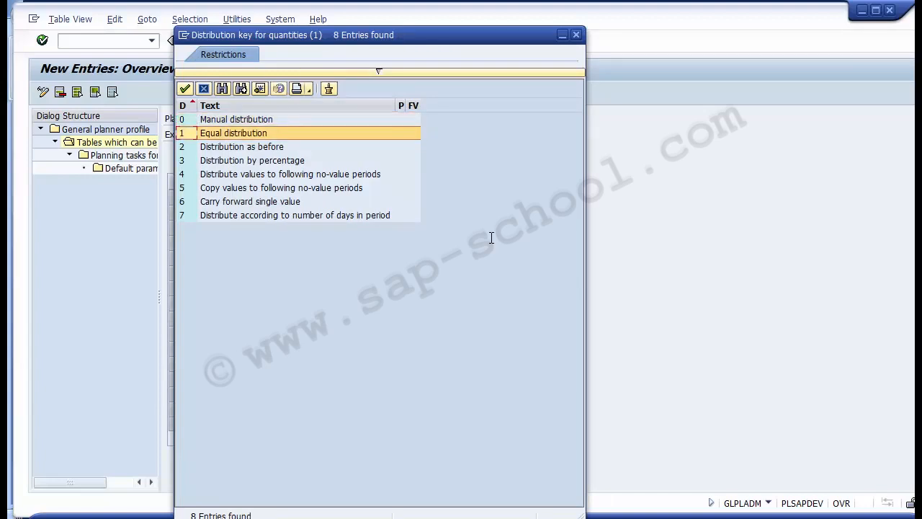
key(Return)
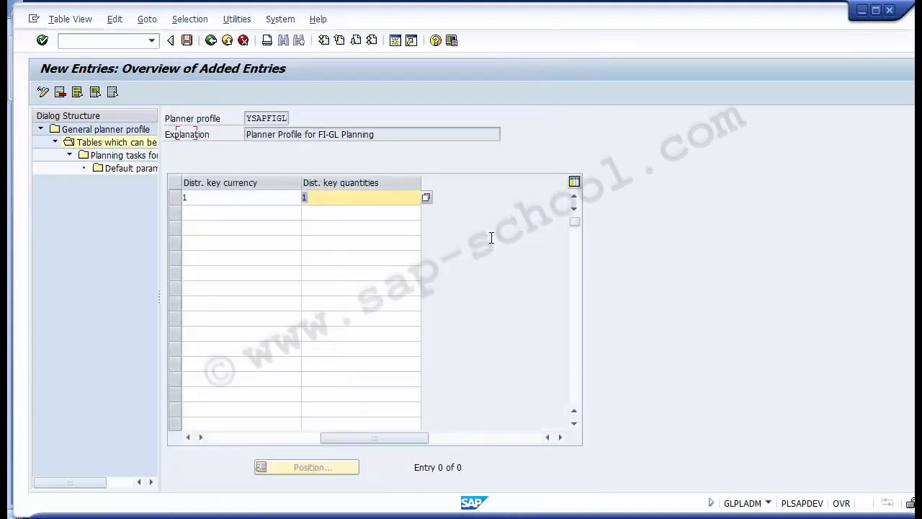
click(216, 439)
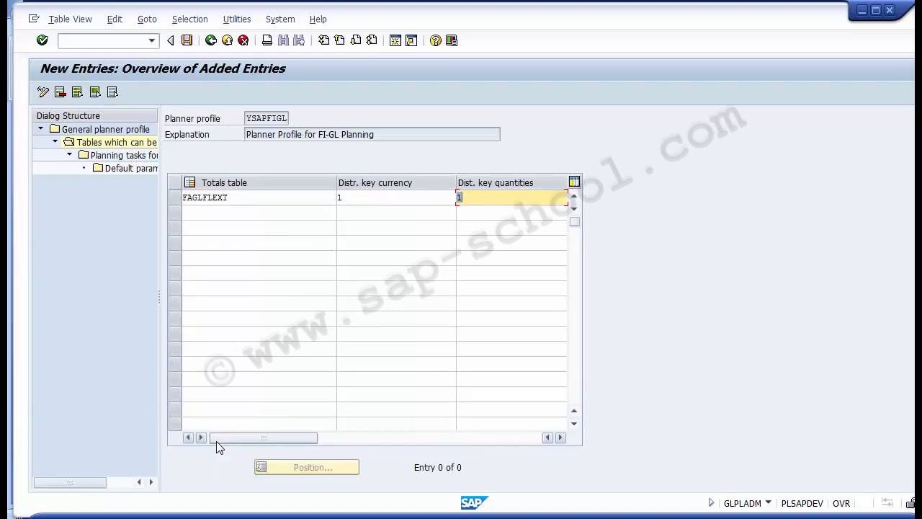
click(188, 41)
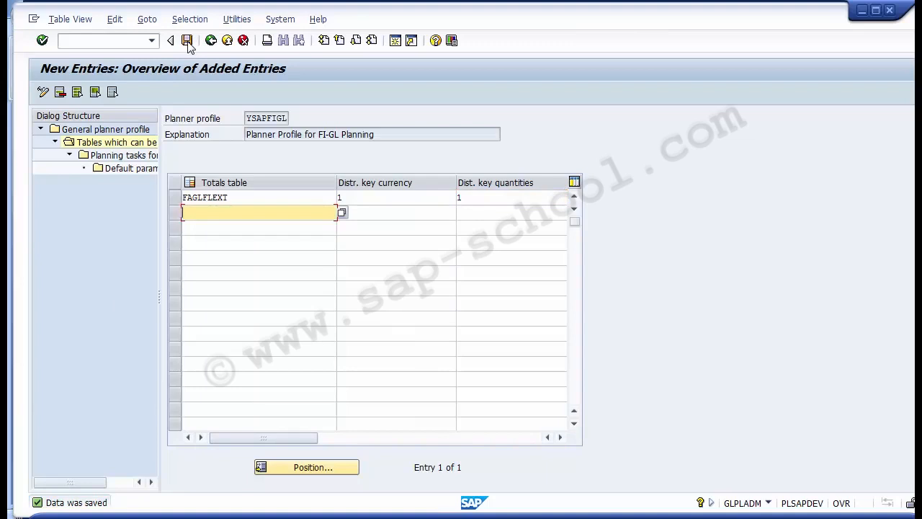
Review the planning tasks and layouts assigned to table FAGLFLEXT, and return to the general planner profile overview
click(178, 198)
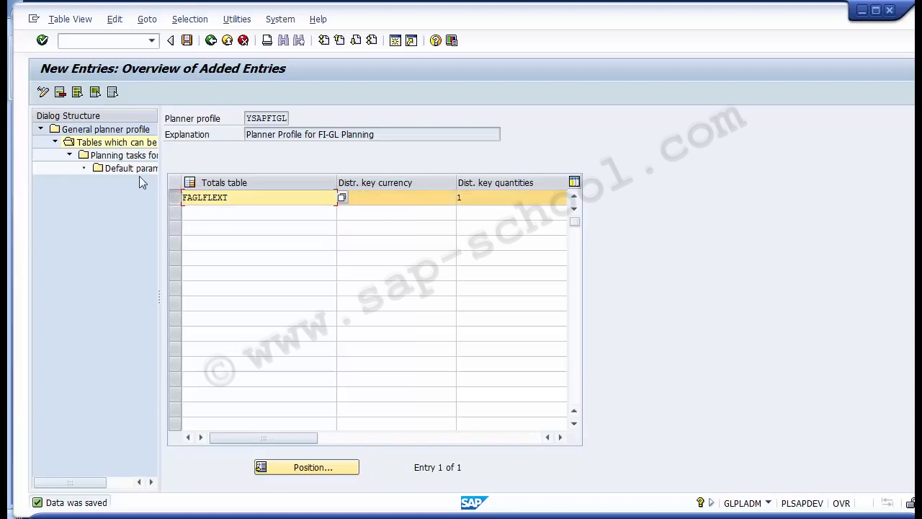
double_click(106, 158)
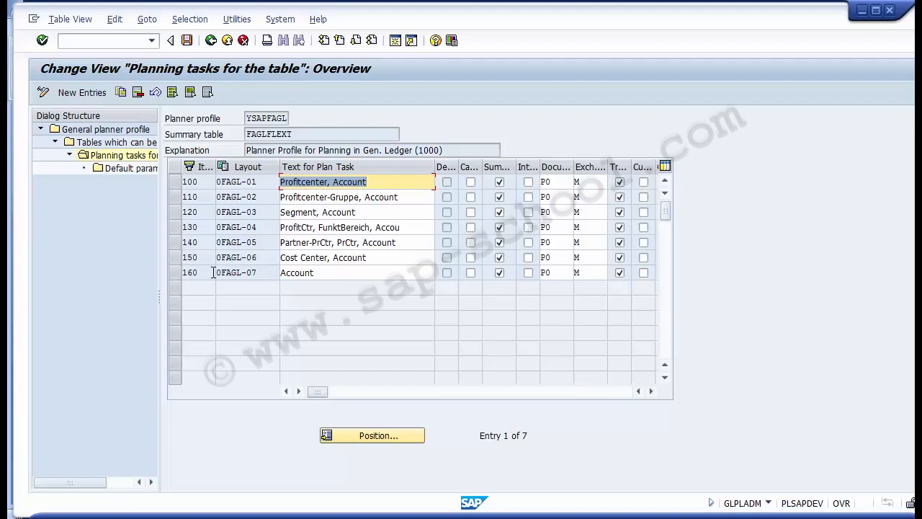
click(183, 44)
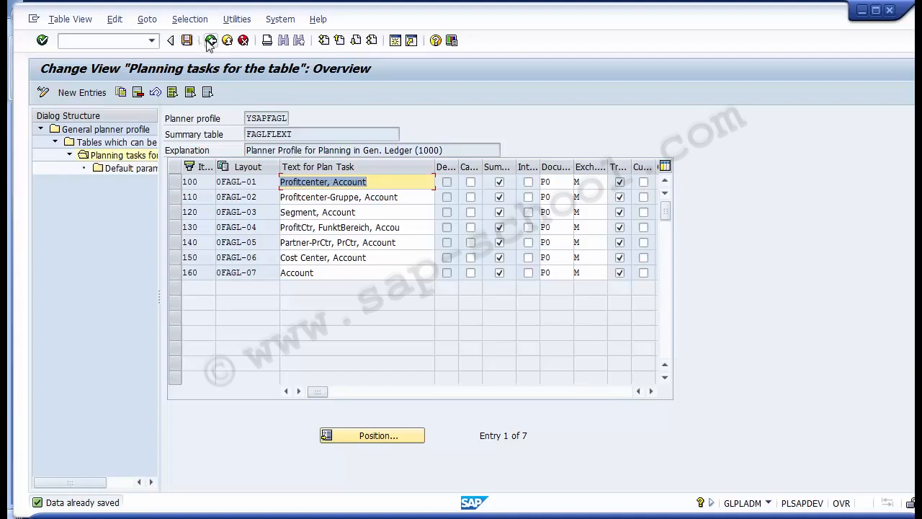
click(211, 41)
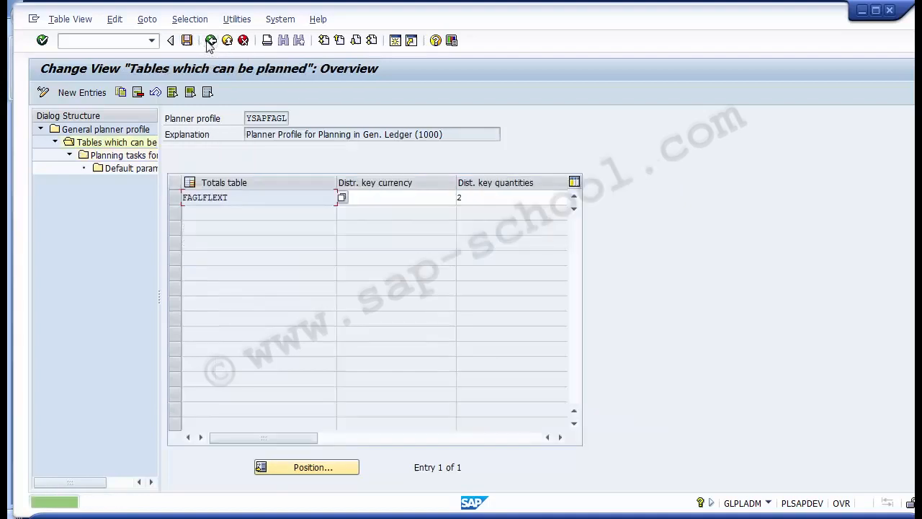
click(210, 41)
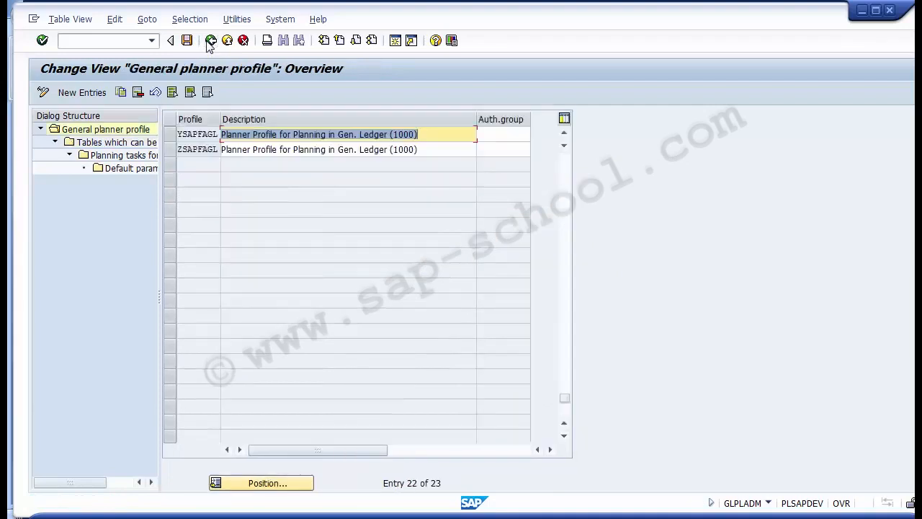
Review the planning tasks of totals table FAGLFLEXT in planner profile YSAPFAGL, and return to the implementation guide
click(169, 135)
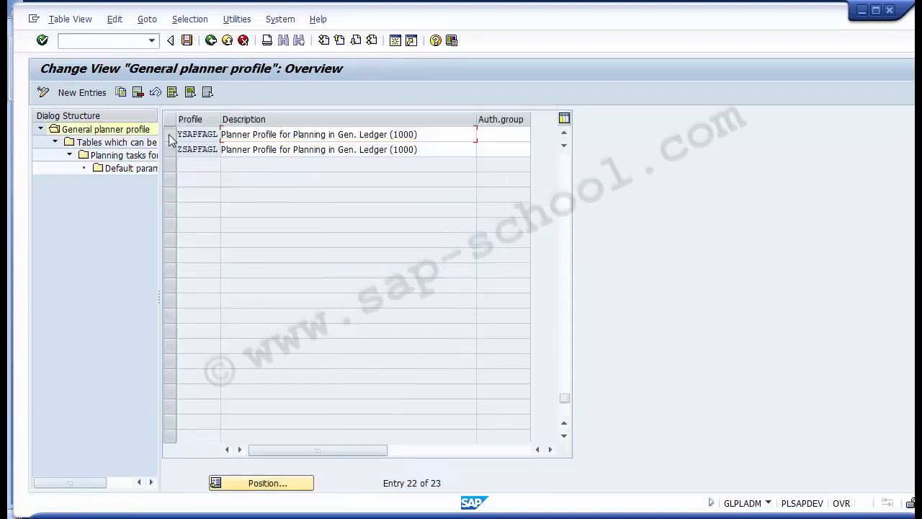
click(170, 137)
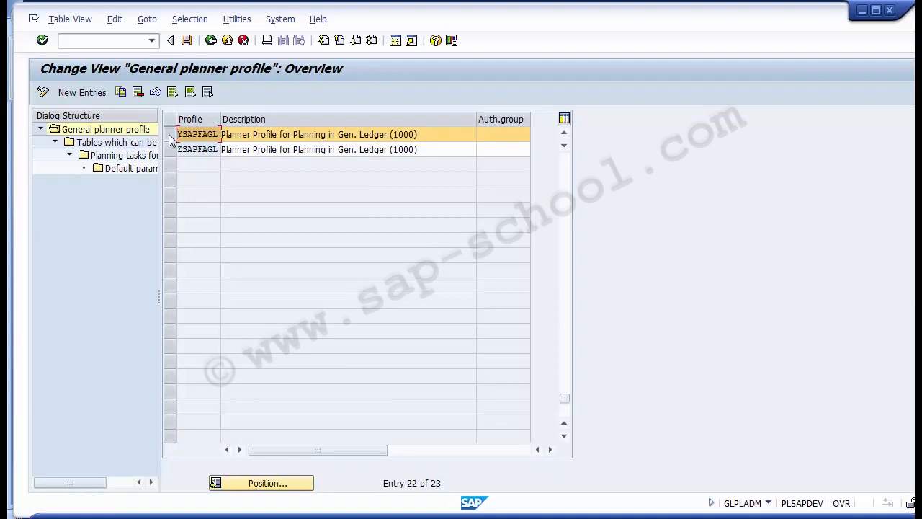
double_click(128, 148)
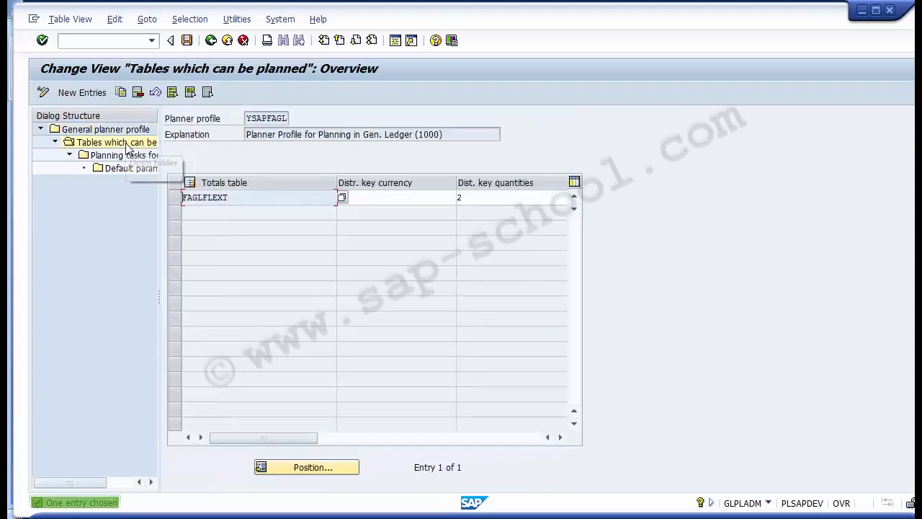
click(174, 201)
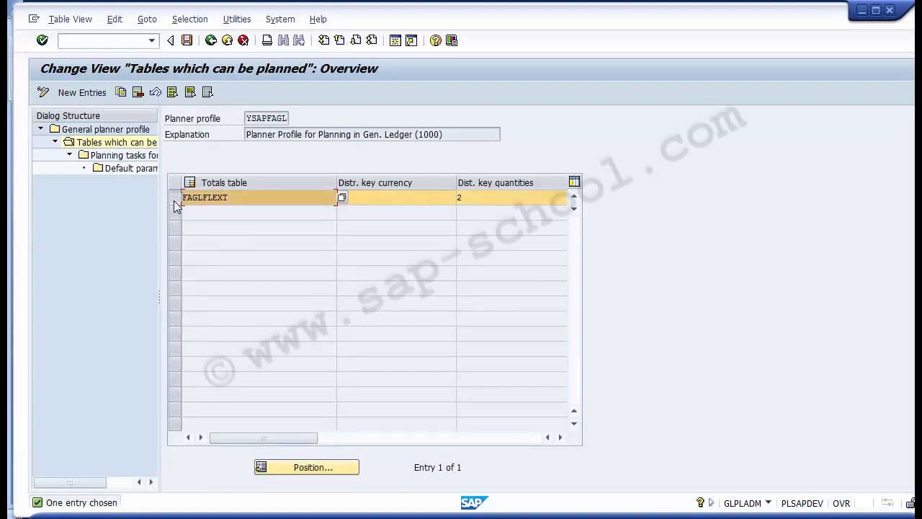
double_click(123, 157)
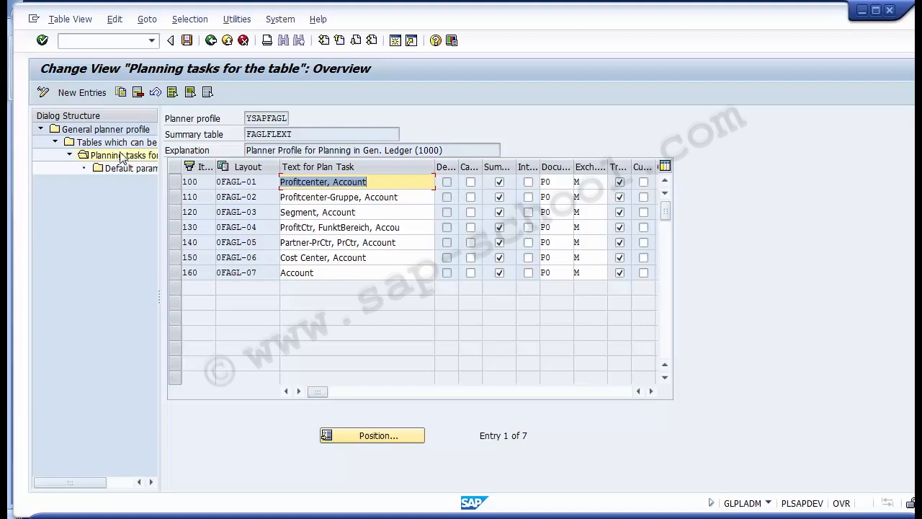
click(209, 47)
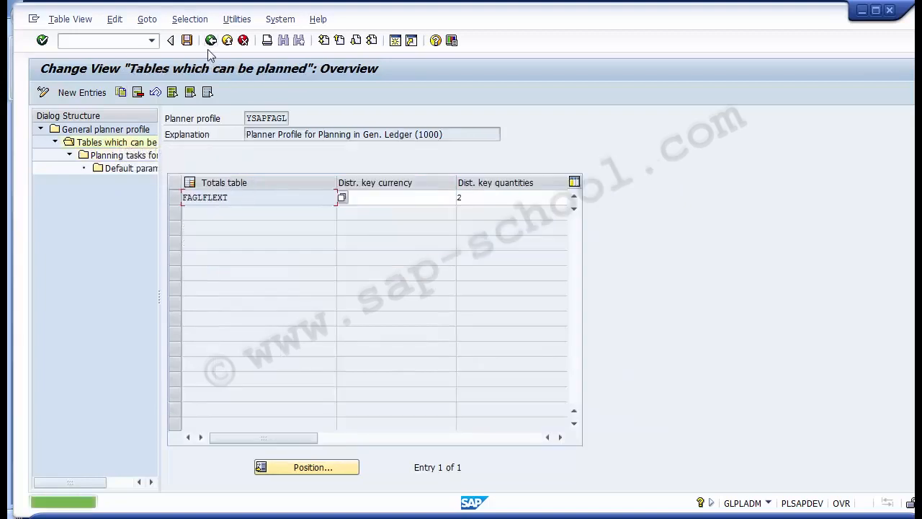
click(209, 47)
click(208, 48)
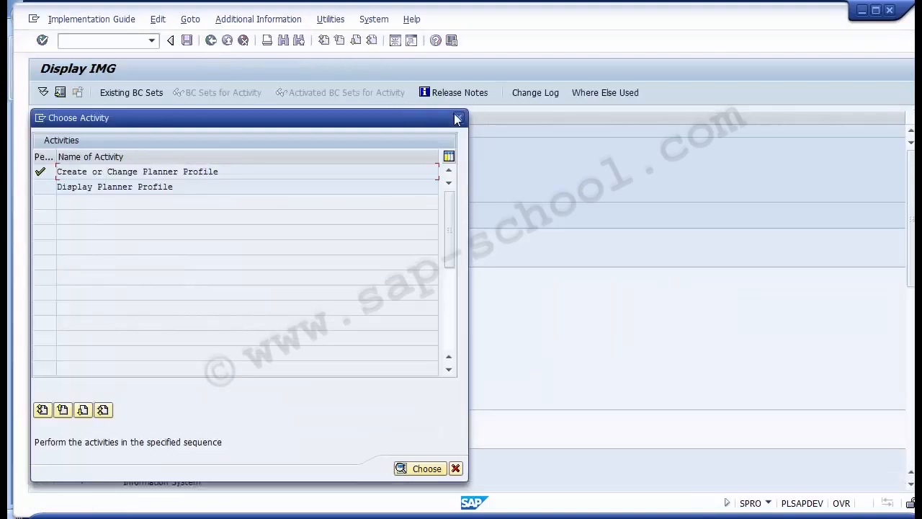
click(456, 118)
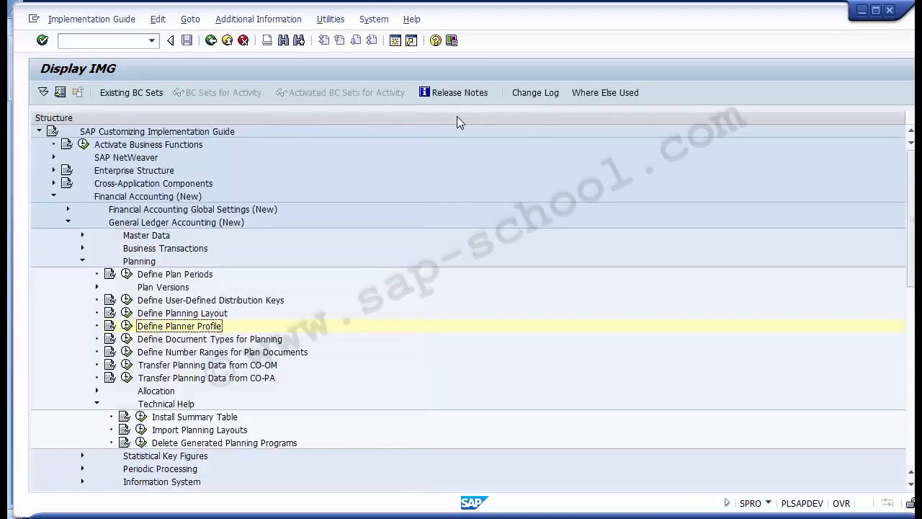
Check the Configuration Steps slide in PowerPoint, and open Define Document Types for Planning under General Ledger Accounting (New) planning in the SAP guide
click(391, 517)
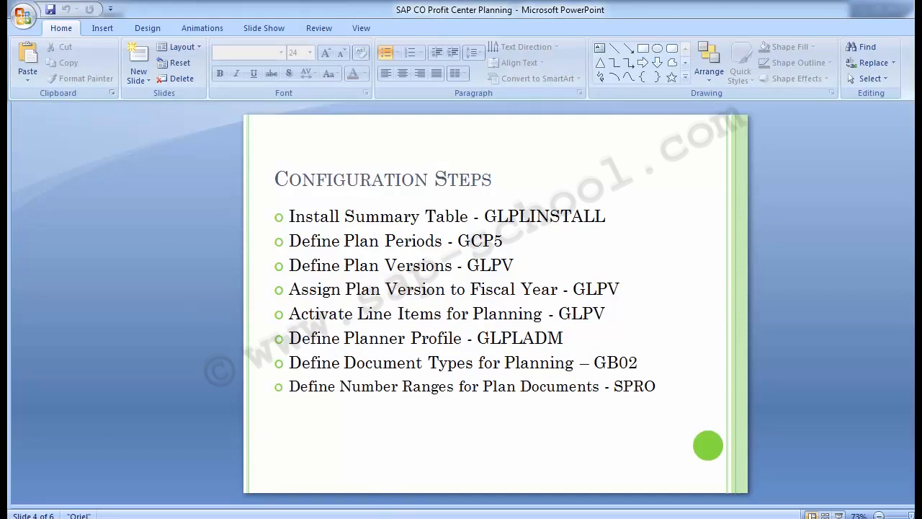
click(435, 474)
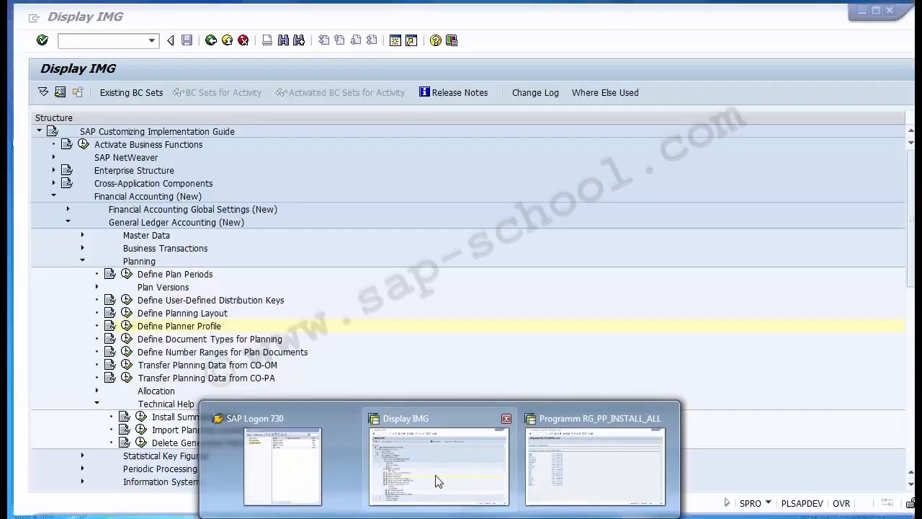
click(206, 344)
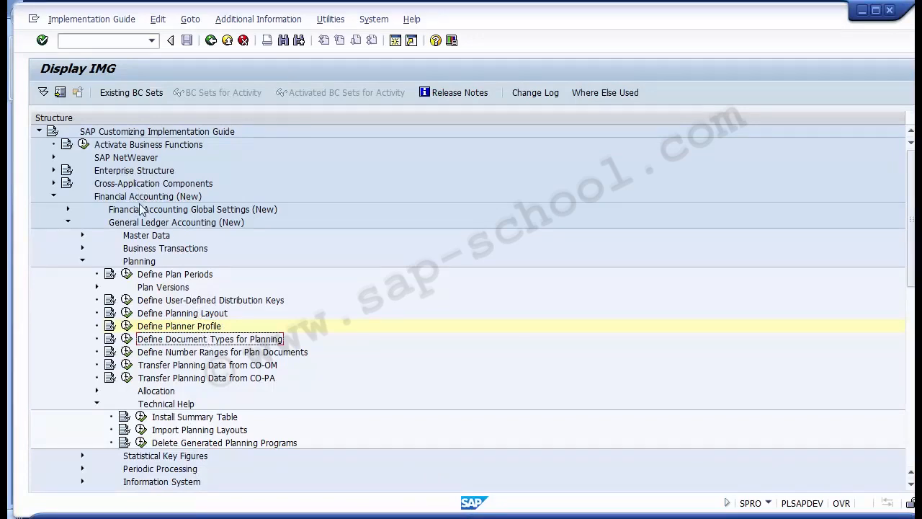
click(146, 262)
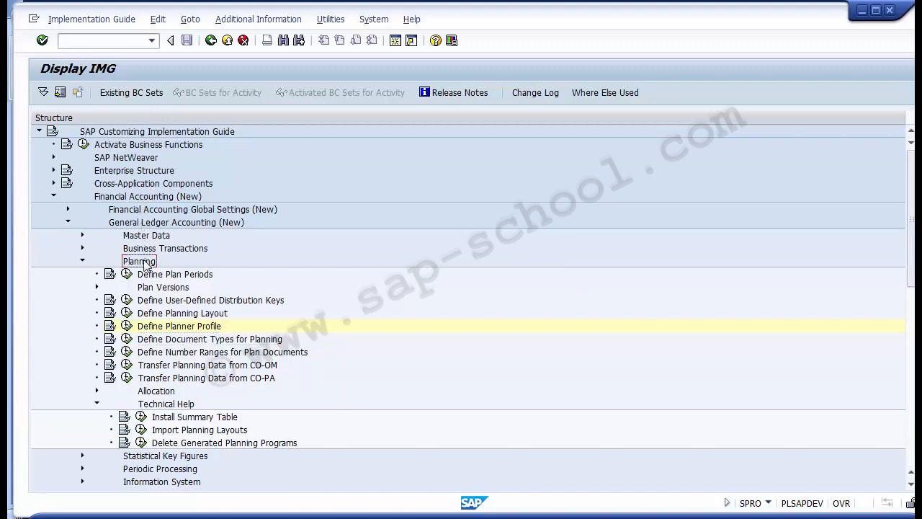
click(149, 340)
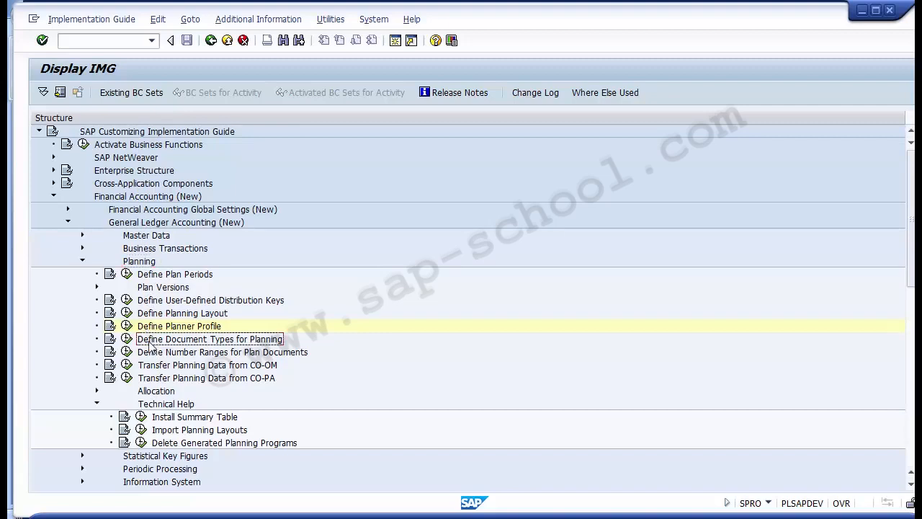
click(125, 197)
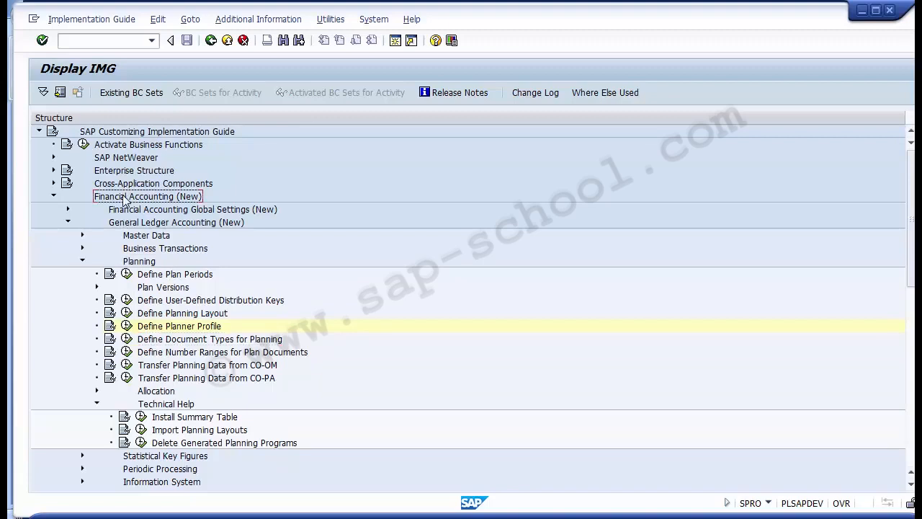
click(133, 225)
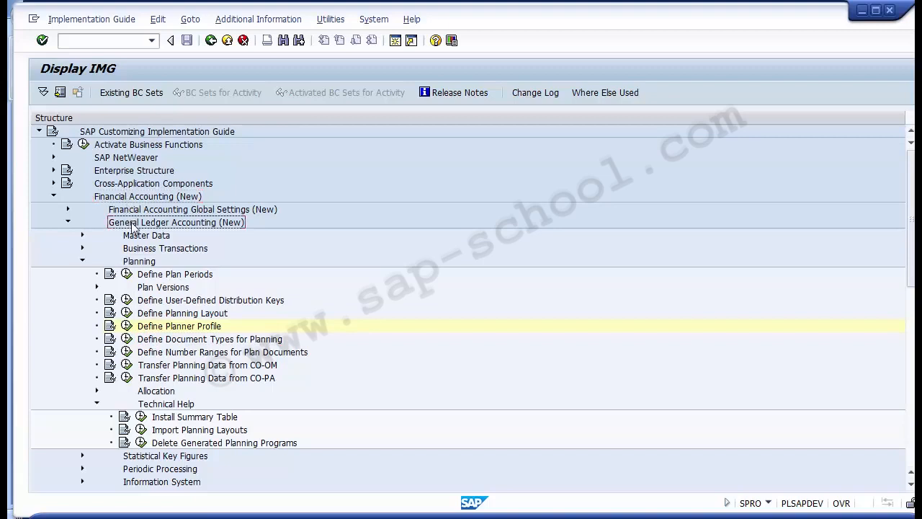
click(136, 266)
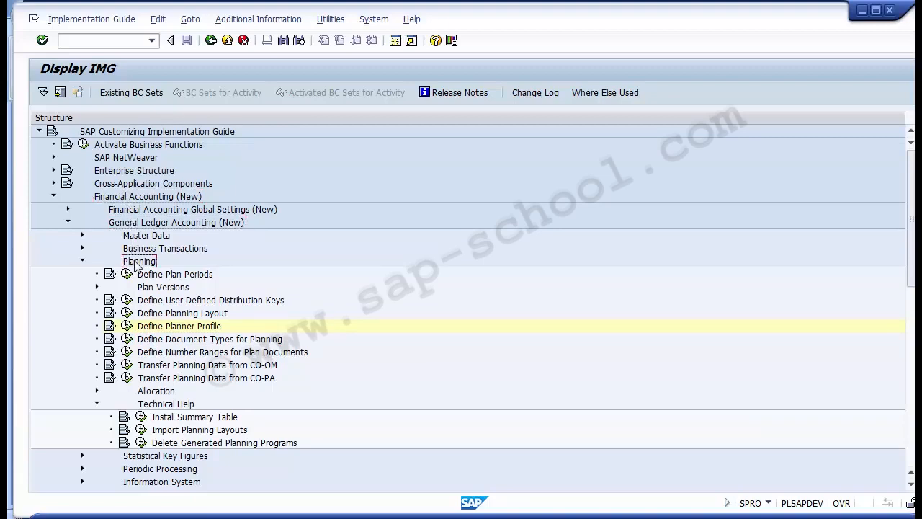
click(166, 342)
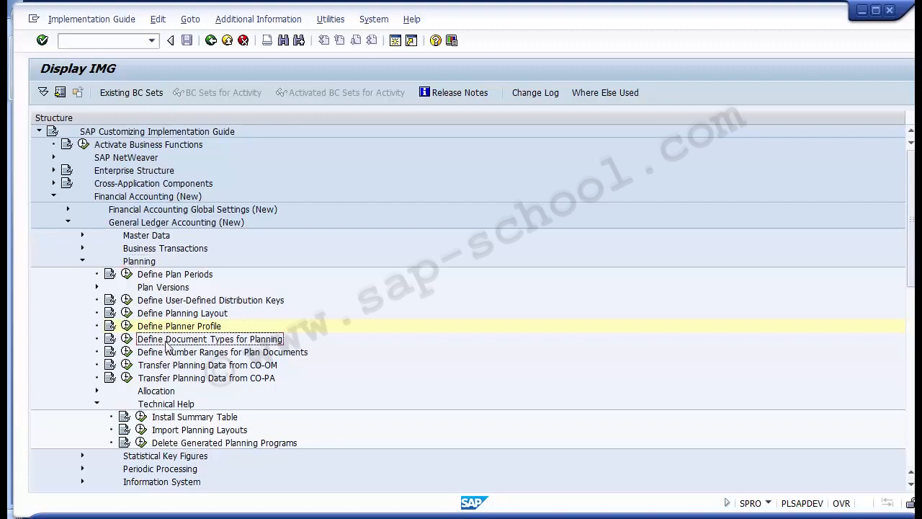
click(127, 340)
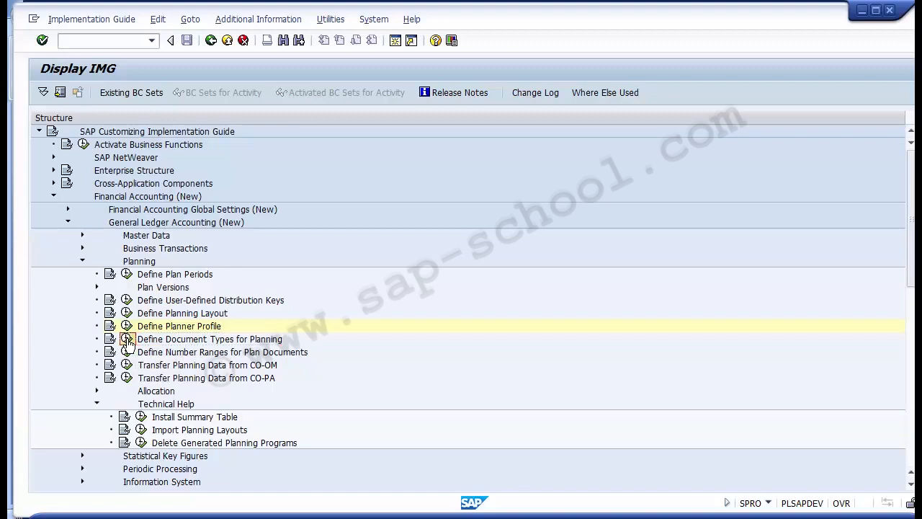
click(128, 339)
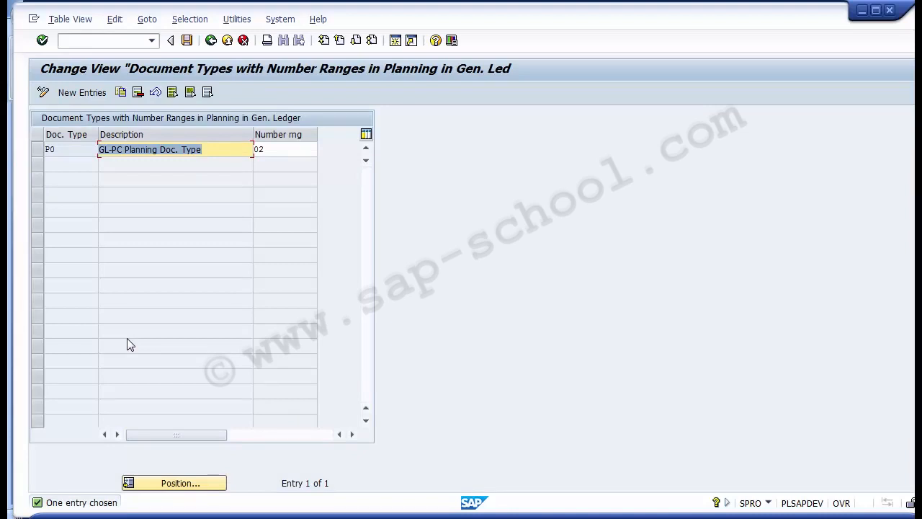
Try to add a new planning document type P0 with description "PC Planning Doc Type" and number range 2, and save it
click(83, 96)
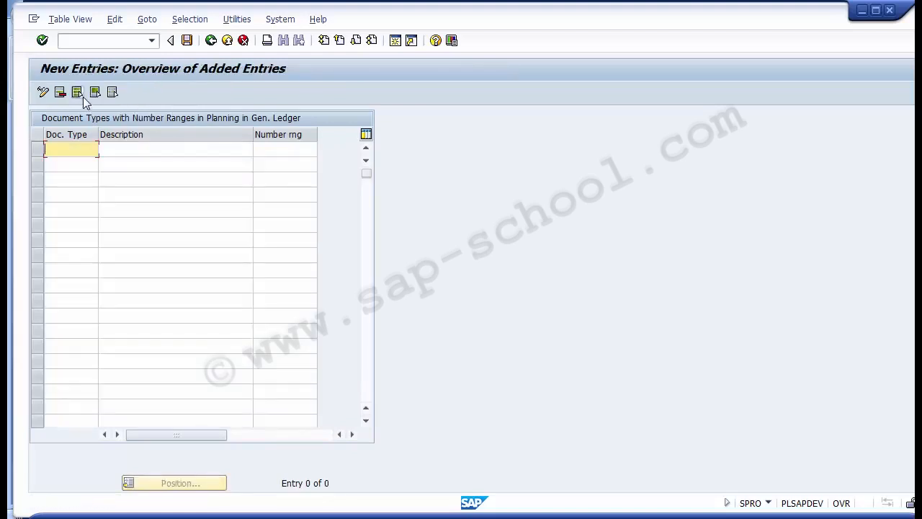
text(Po)
key(BackSpace)
text(0)
key(Tab)
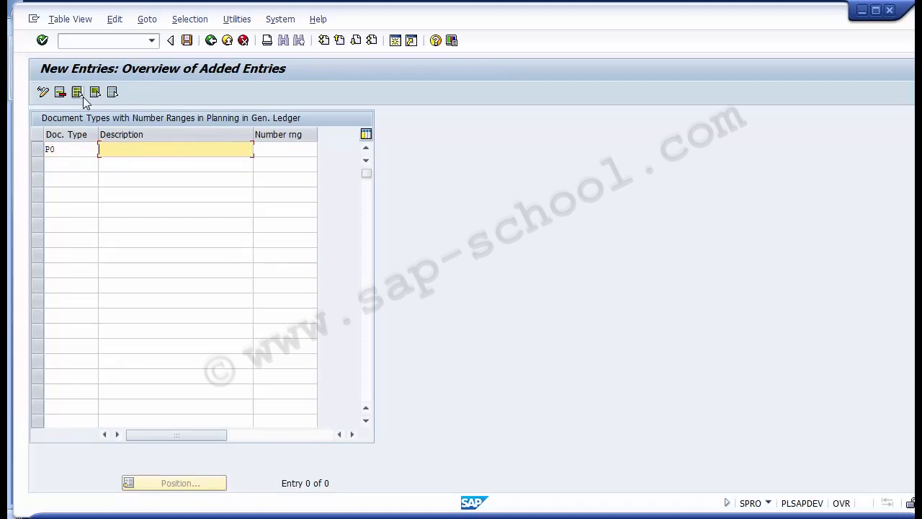
text(PCP)
key(BackSpace)
text(Plan)
key(BackSpace)
text(nning Doc Type)
key(Tab)
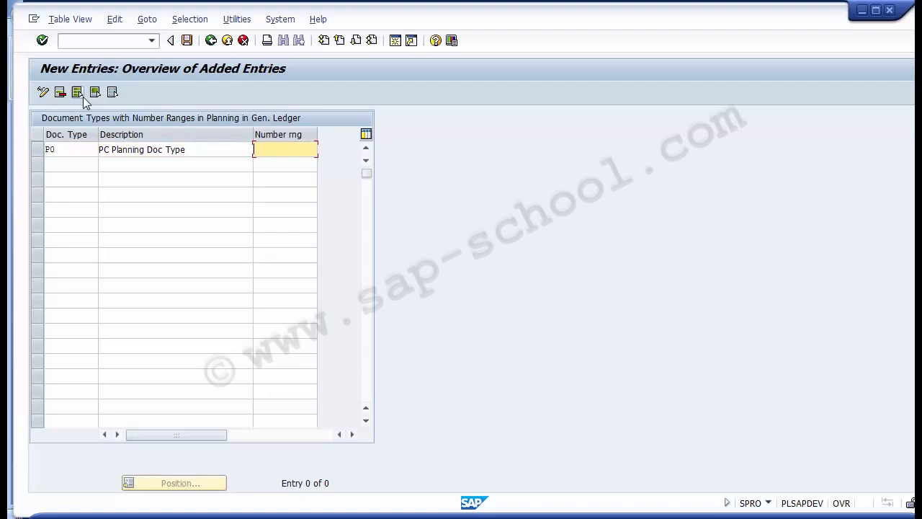
text(2)
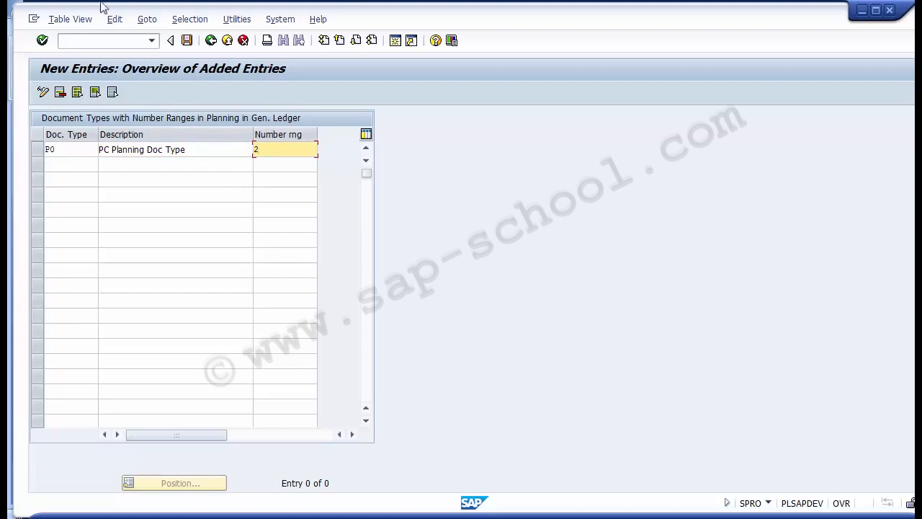
click(188, 41)
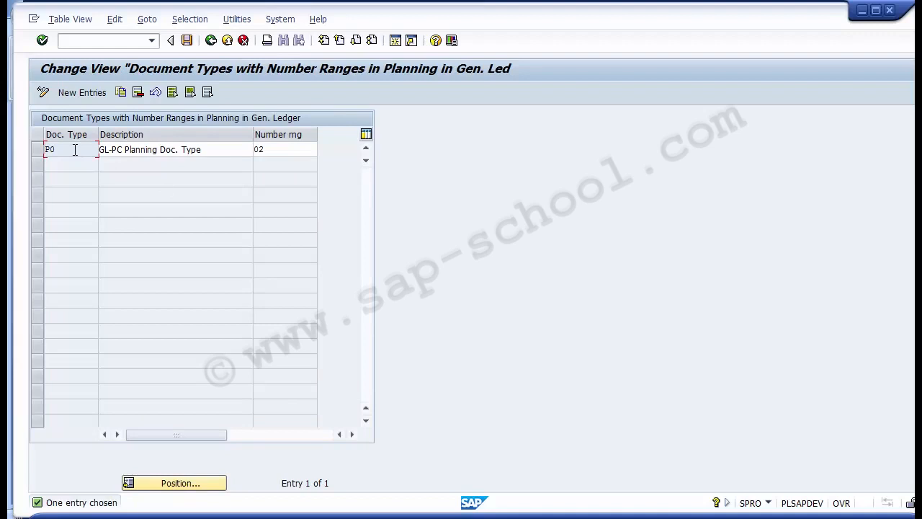
Change the description of document type P0 to "PC Planning Doc. Type" and save it under the proposed customizing request
drag(75, 149, 44, 146)
click(113, 153)
key(BackSpace)
key(BackSpace)
key(BackSpace)
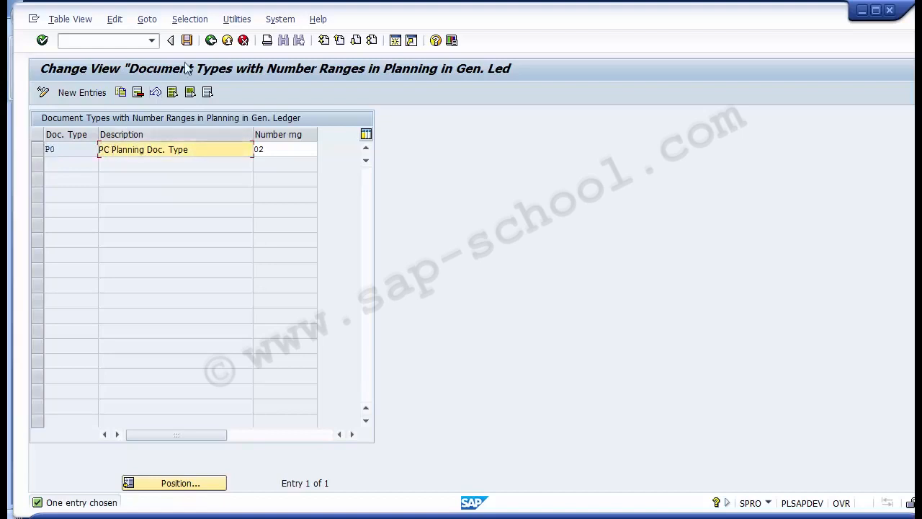
click(187, 40)
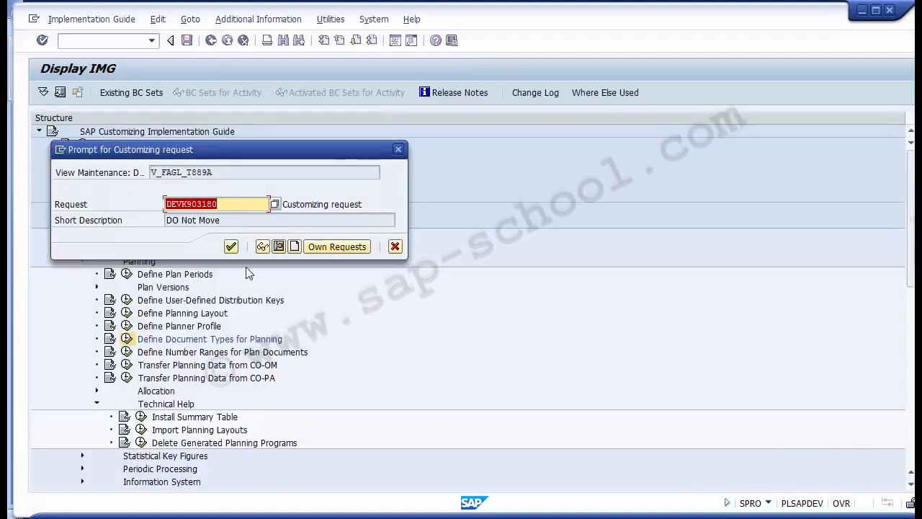
click(231, 246)
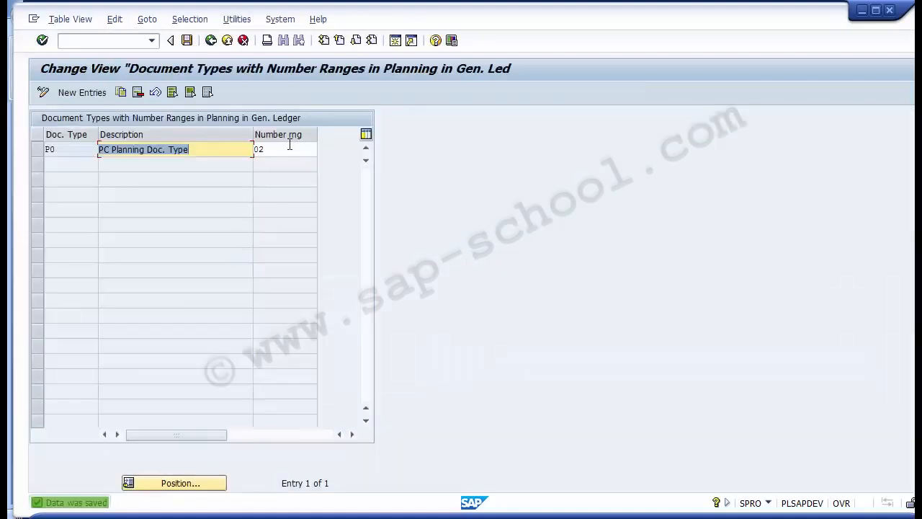
Check the number range of document type P0 and the Configuration Steps slide in PowerPoint, and return to the SAP implementation guide
click(293, 148)
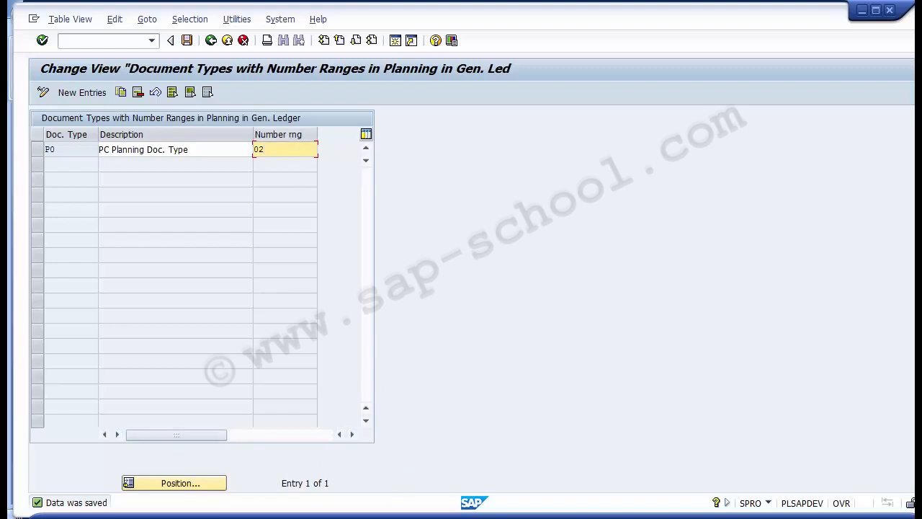
click(395, 517)
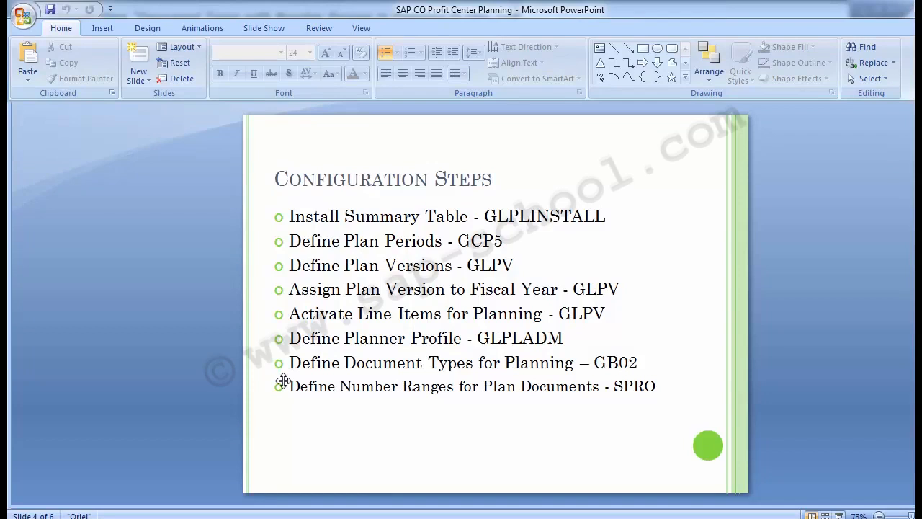
key(alt+Tab)
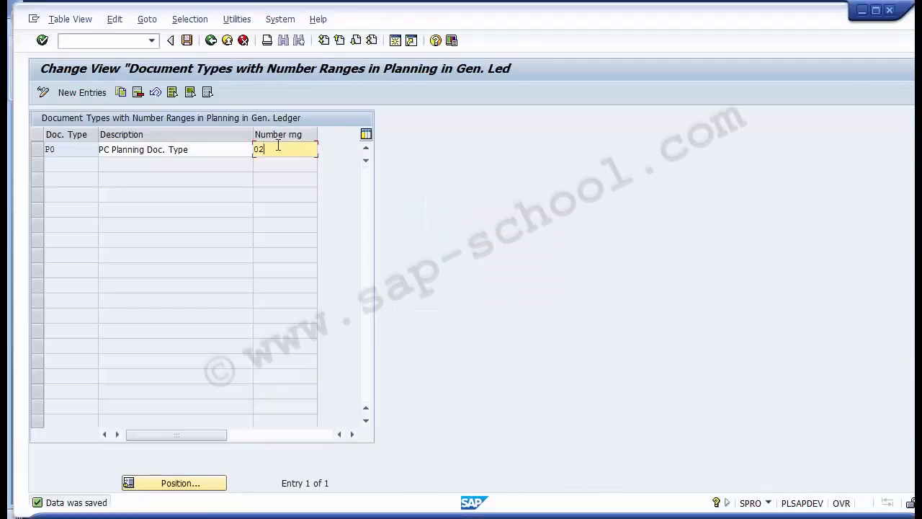
drag(278, 149, 253, 149)
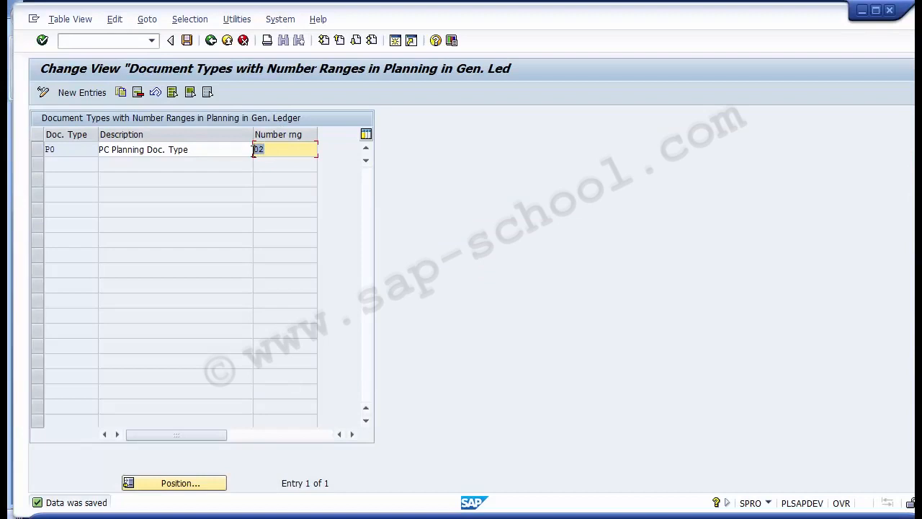
click(210, 41)
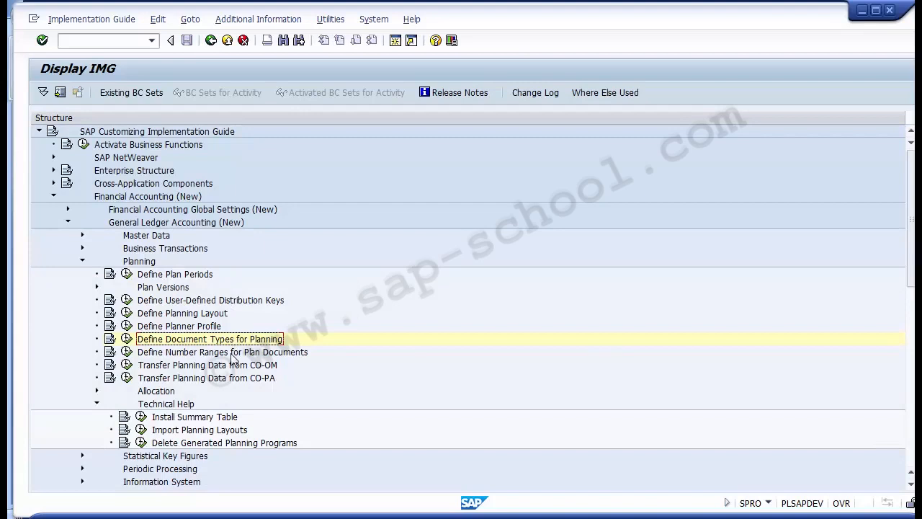
Open the range maintenance for local plan documents from Define Number Ranges for Plan Documents
click(234, 356)
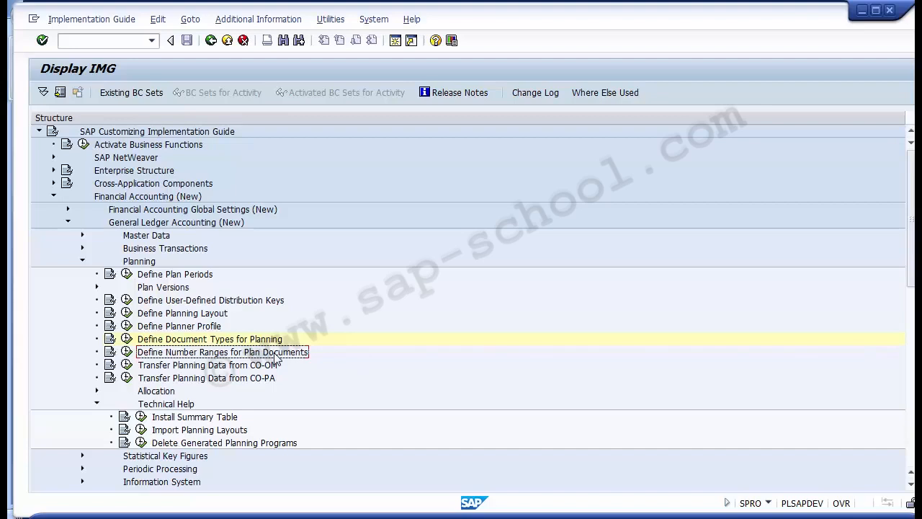
click(126, 352)
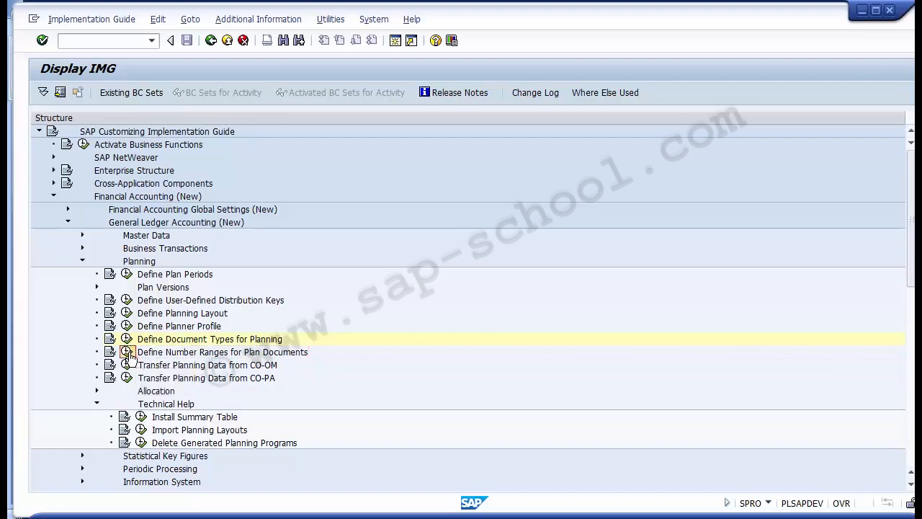
click(128, 352)
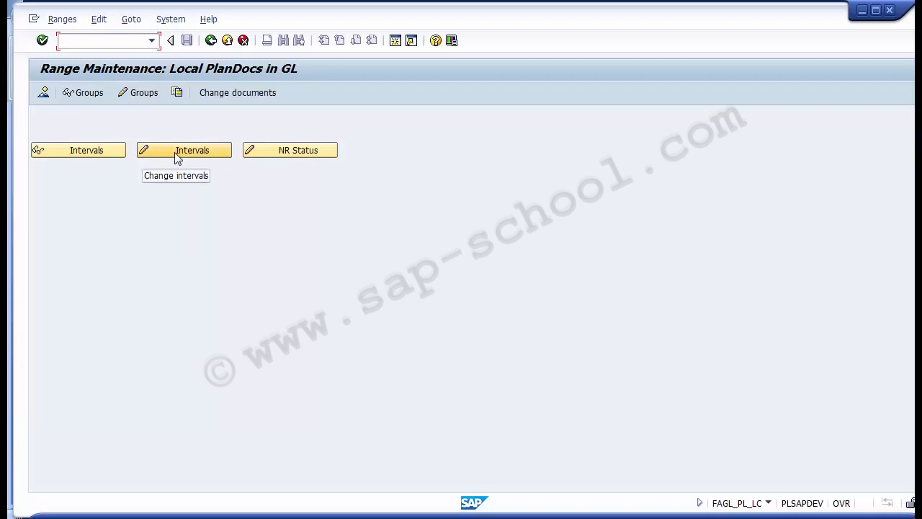
Assign element P0 to group GL PC Planning with number range 02 in group maintenance, and save the changes
click(141, 103)
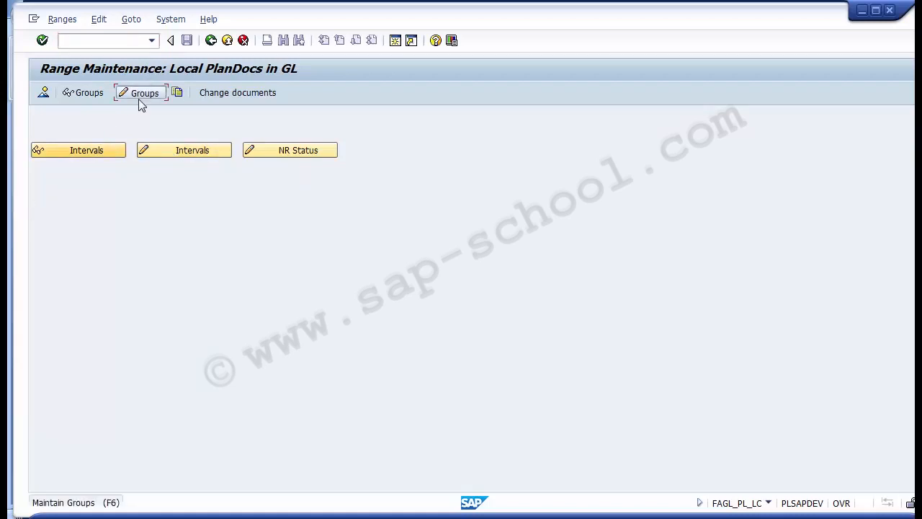
click(141, 103)
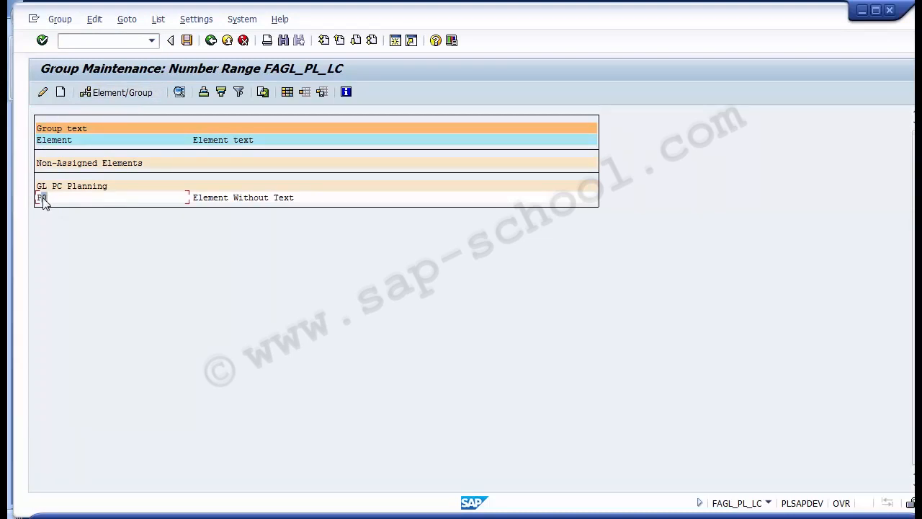
click(104, 93)
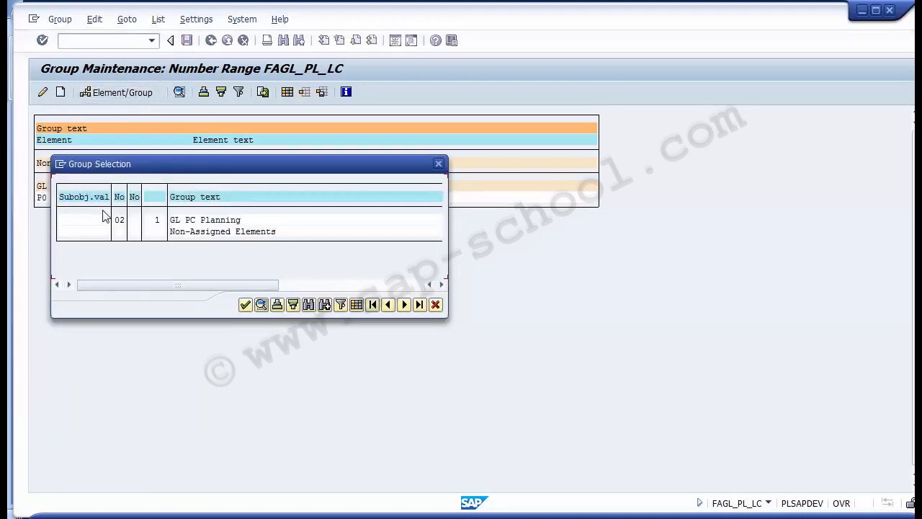
click(192, 222)
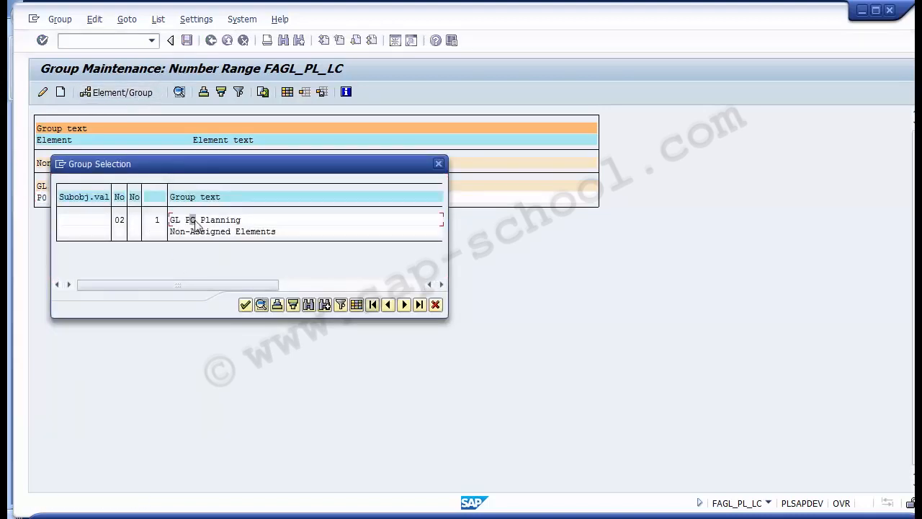
click(120, 222)
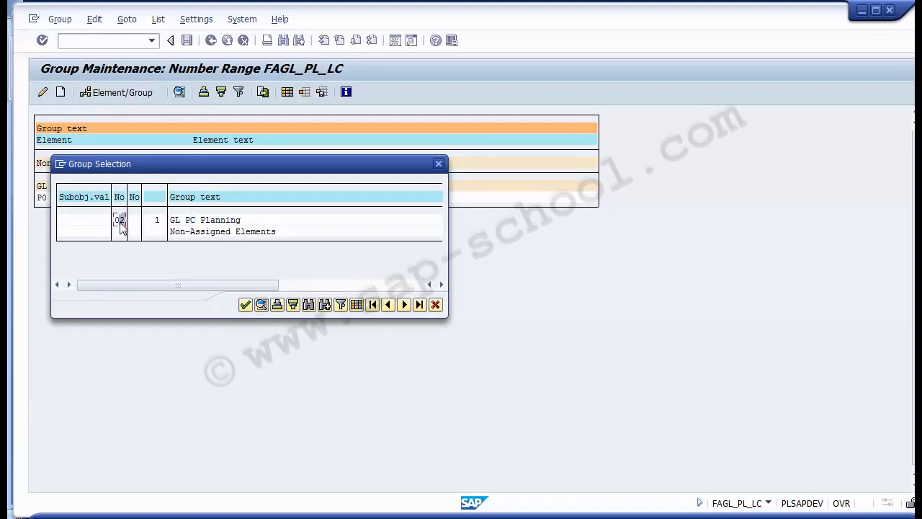
click(246, 305)
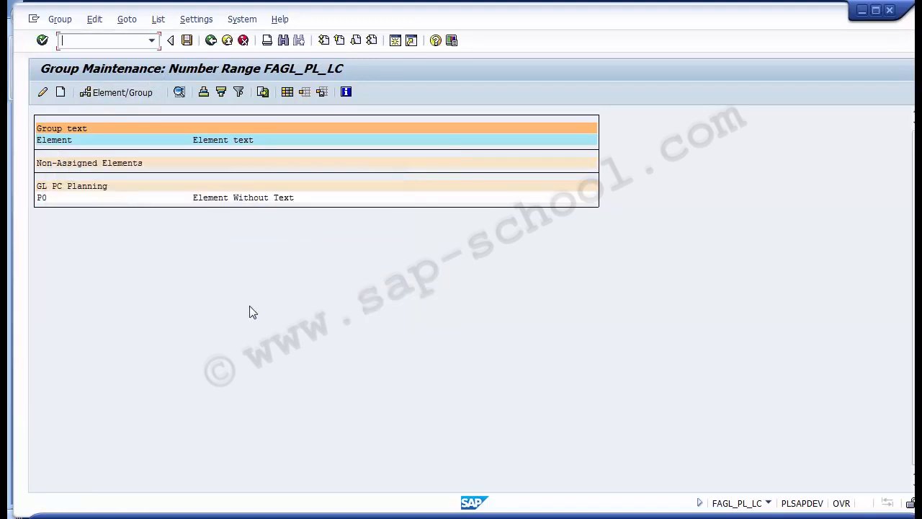
click(211, 41)
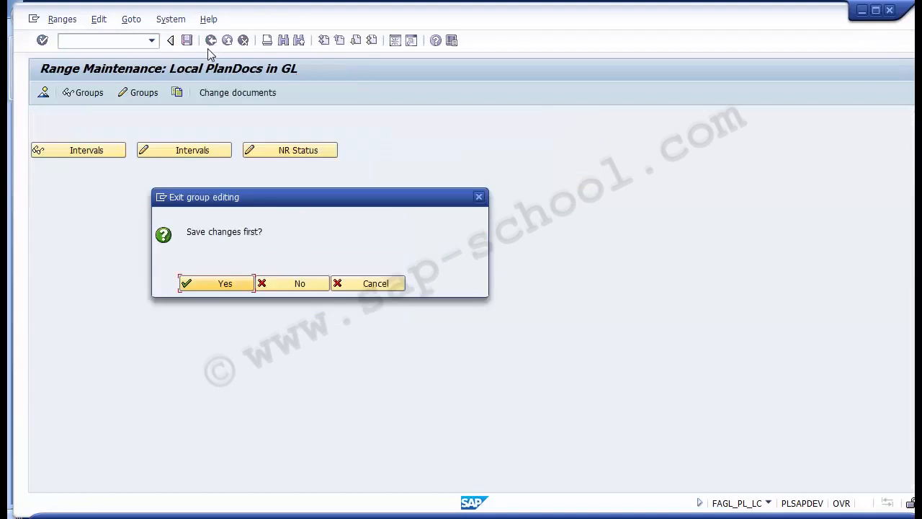
click(220, 284)
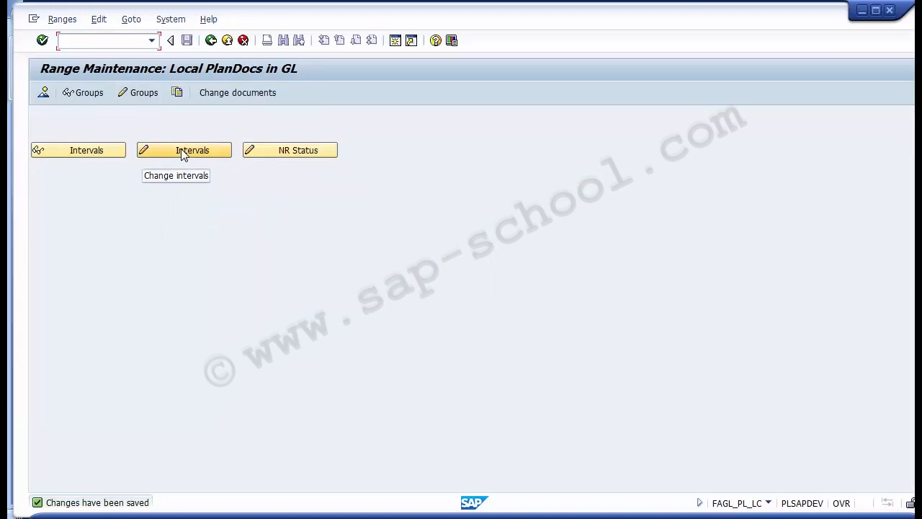
click(143, 93)
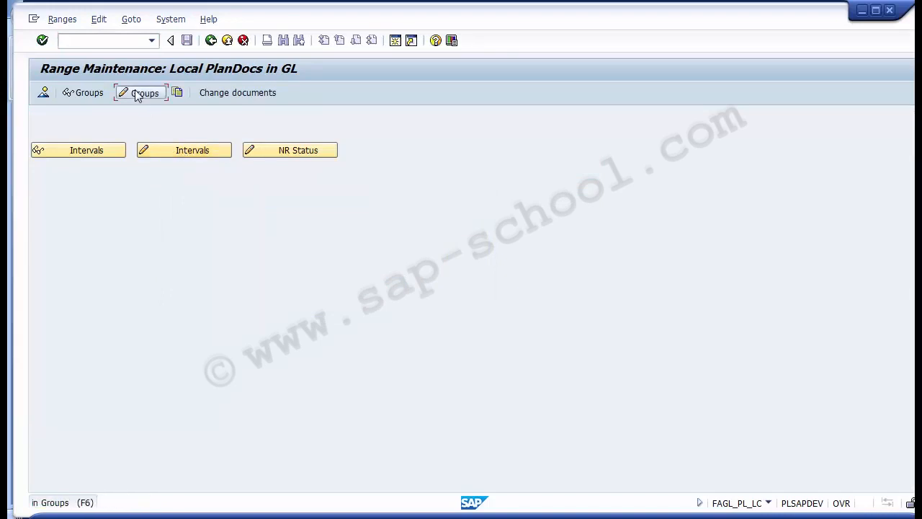
click(45, 199)
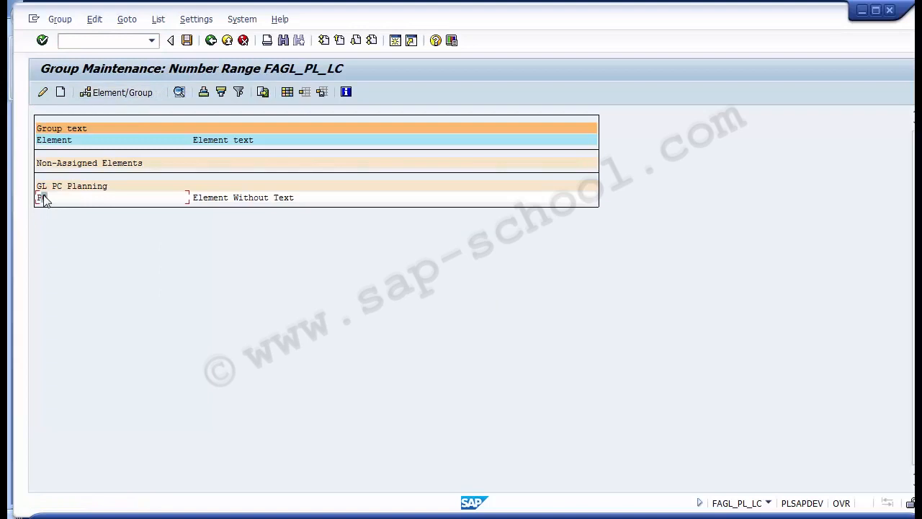
click(132, 22)
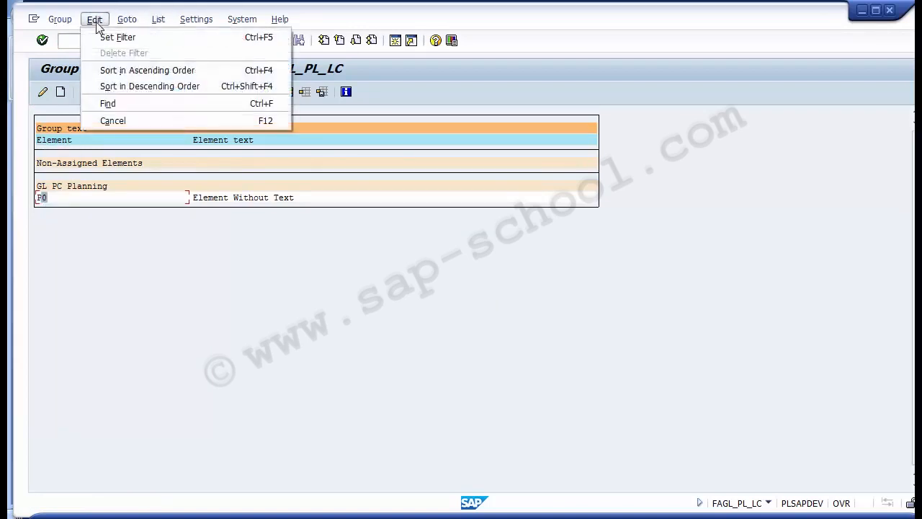
mouse_move(58, 20)
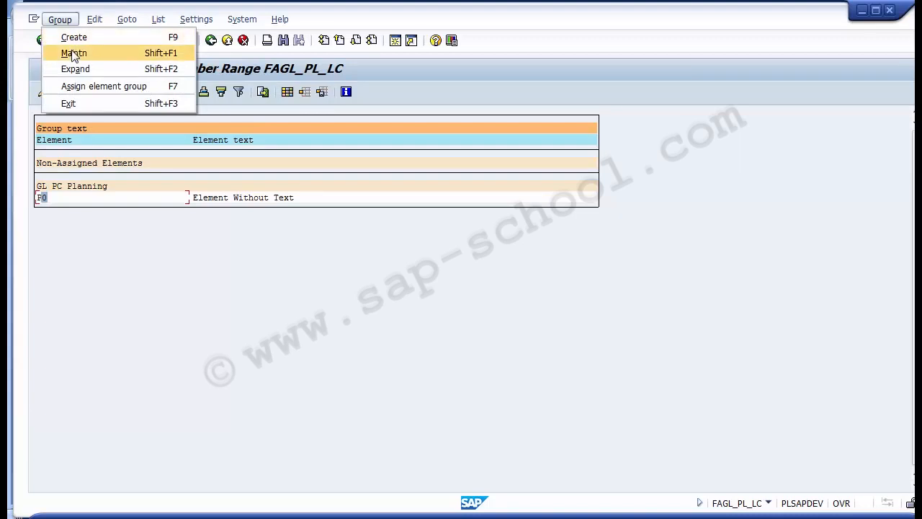
click(74, 54)
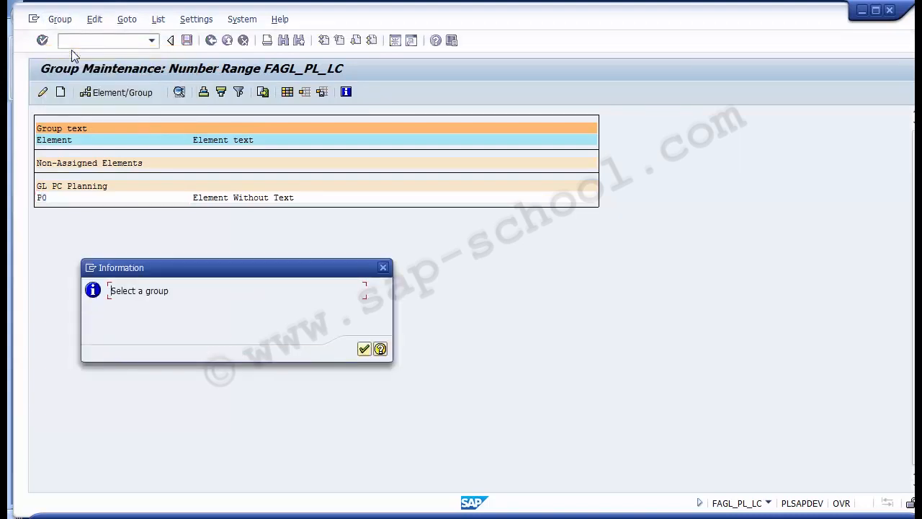
key(Return)
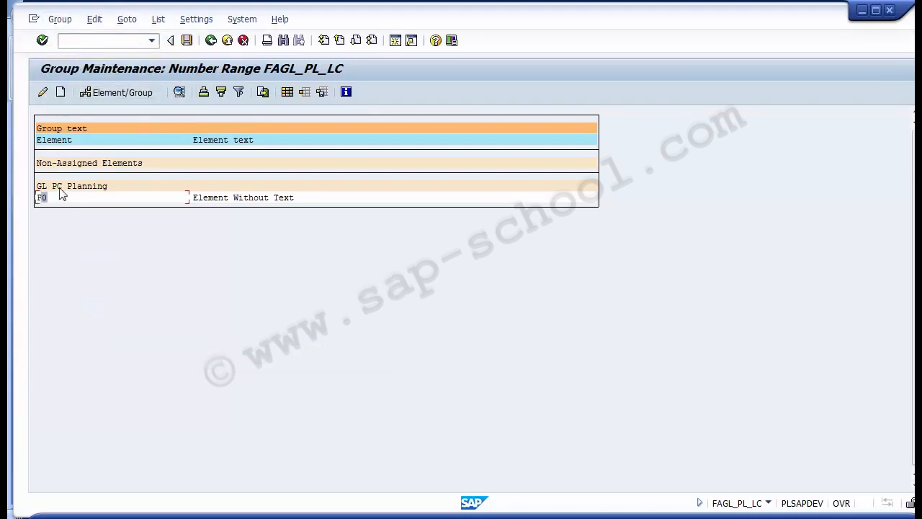
click(60, 188)
click(67, 22)
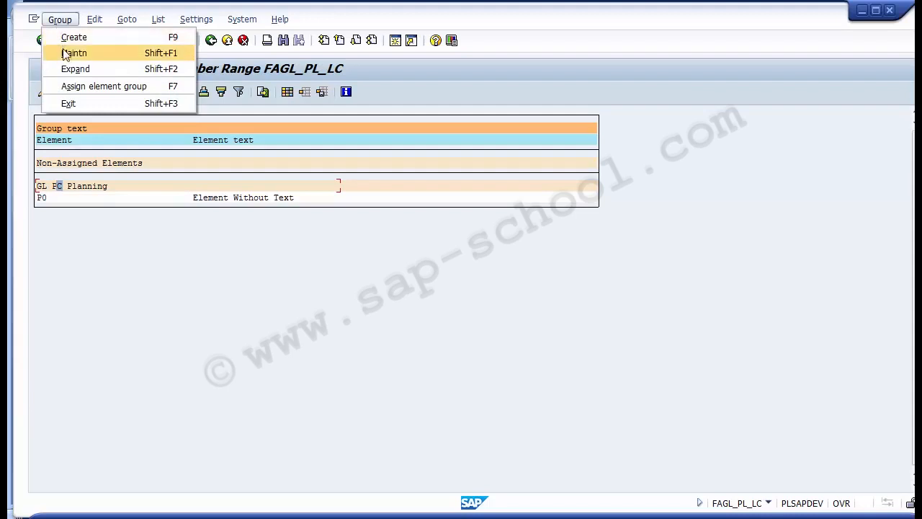
click(67, 55)
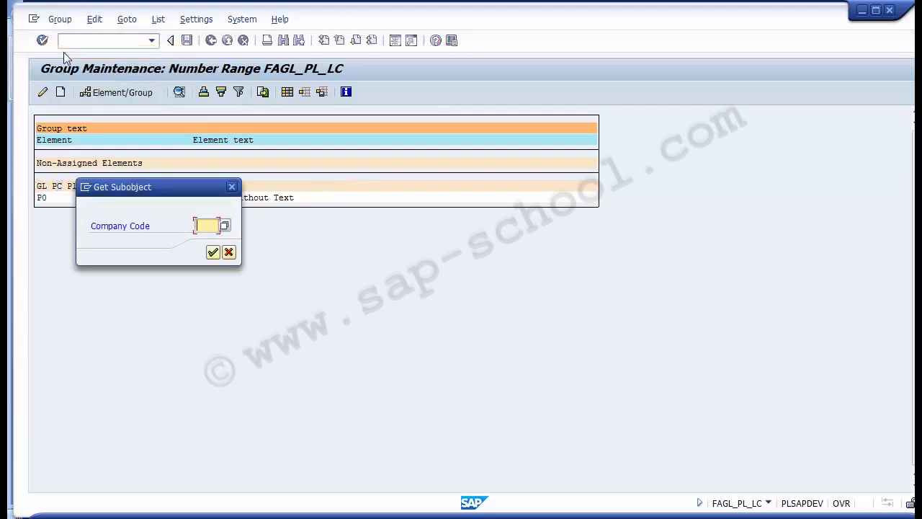
click(231, 187)
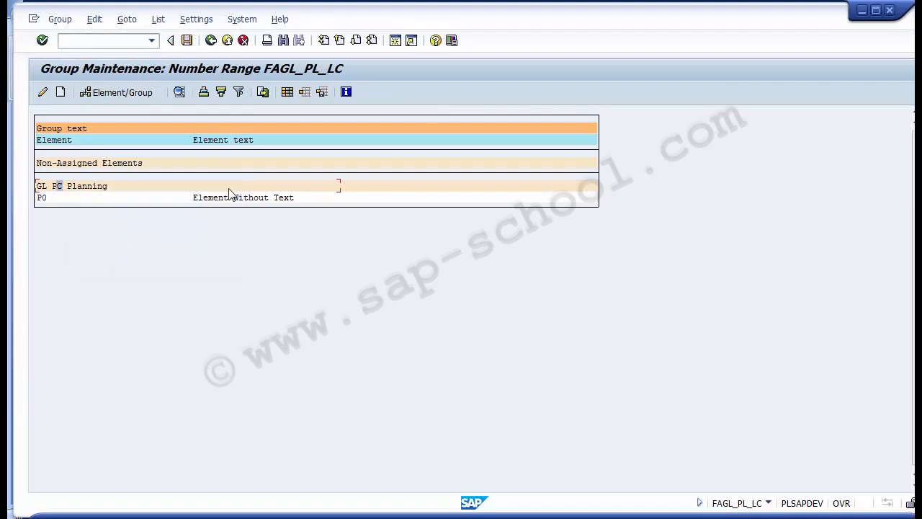
click(211, 40)
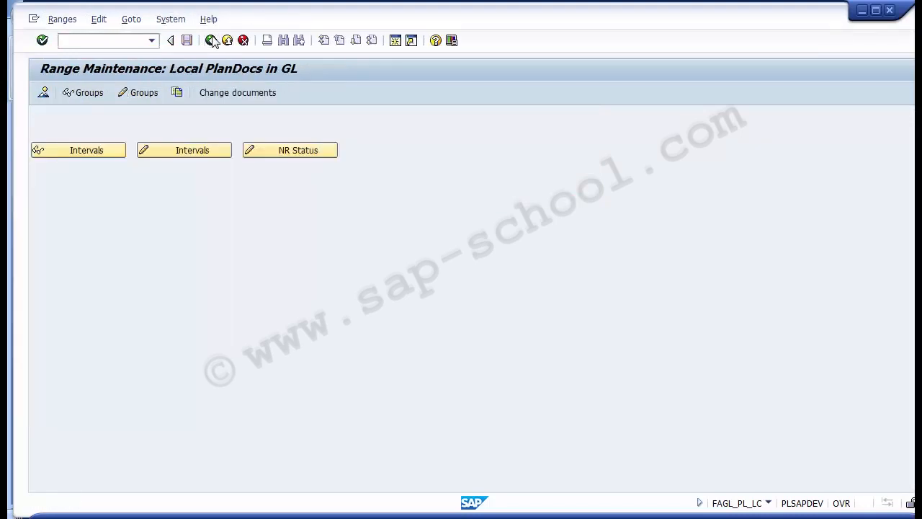
click(211, 41)
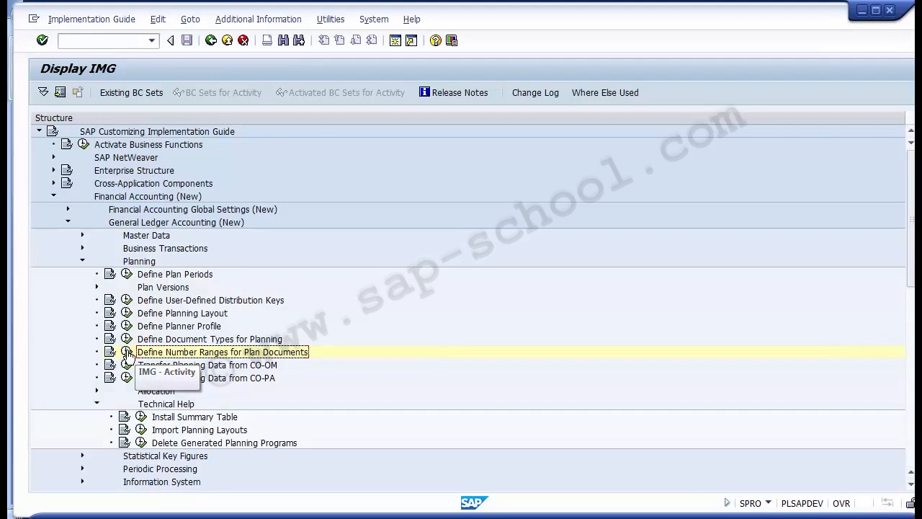
Reopen Define Number Ranges for Plan Documents and open the intervals of group GL PC Planning for company code 1000
click(126, 352)
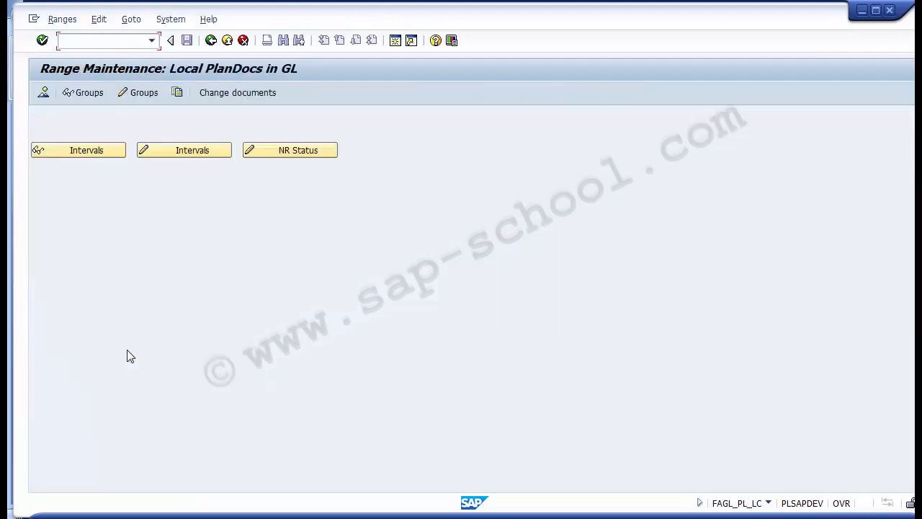
click(139, 94)
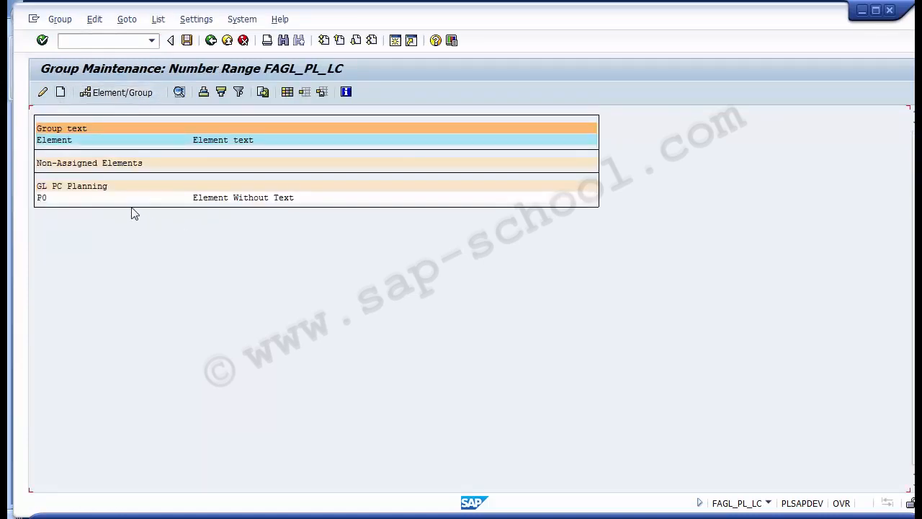
click(62, 187)
click(59, 188)
click(69, 188)
click(78, 187)
click(64, 187)
click(60, 20)
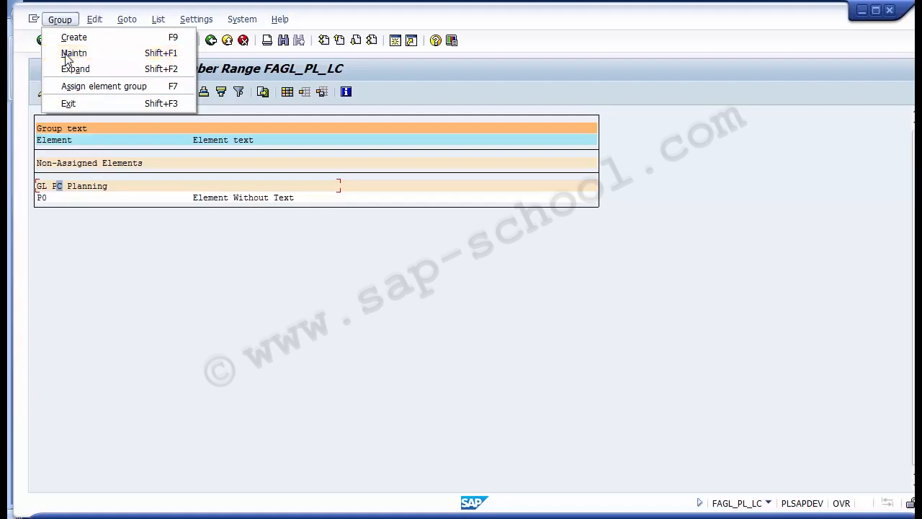
click(72, 53)
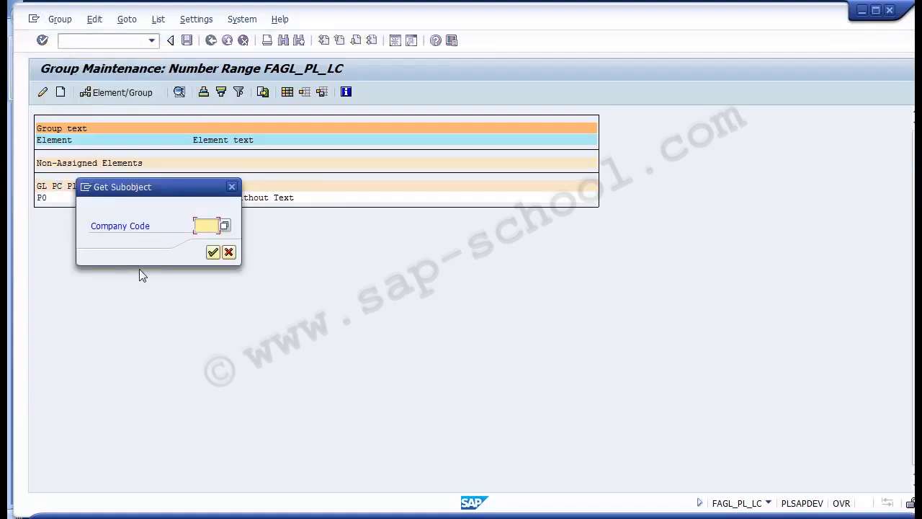
text(100)
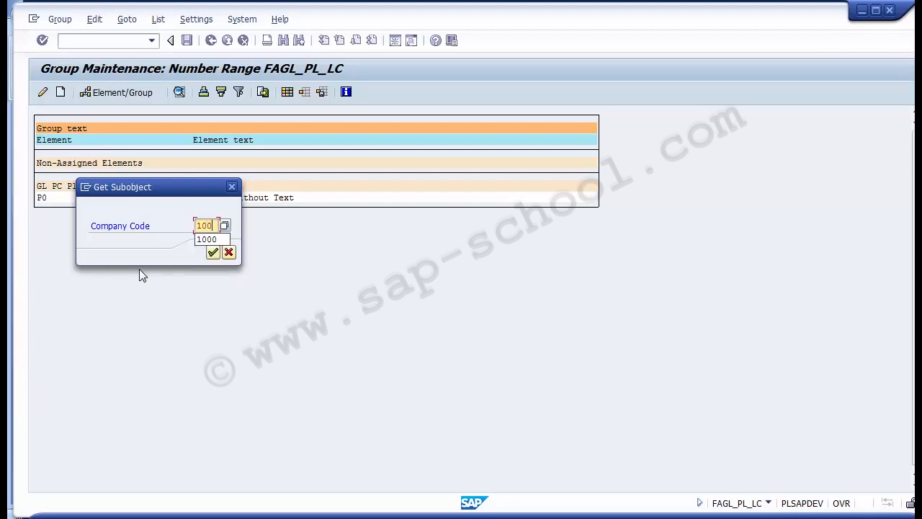
text(0)
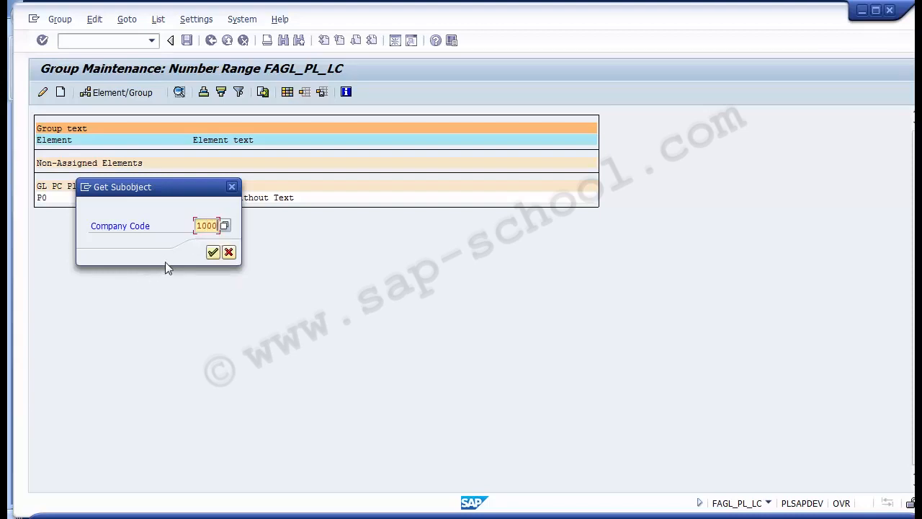
click(212, 252)
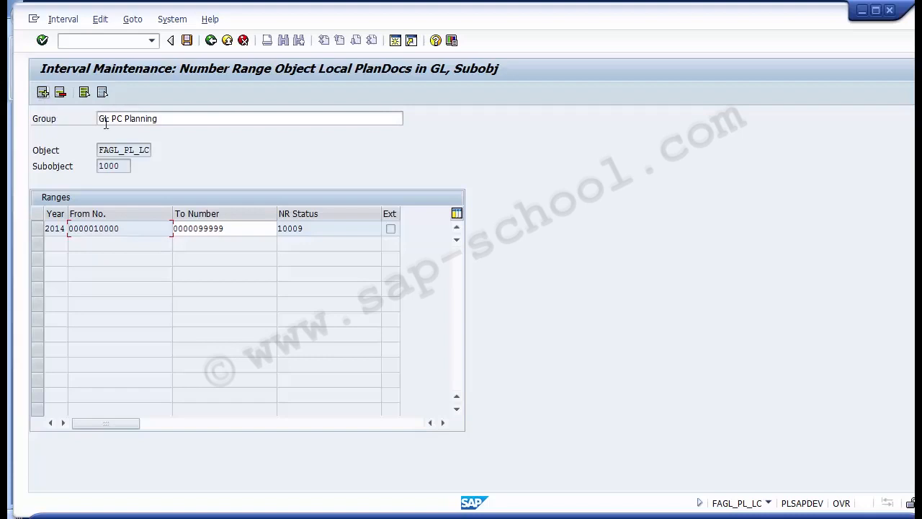
Insert a number range interval for year 2015 from 1000000 to 100999999 in group GL PC Planning
click(48, 121)
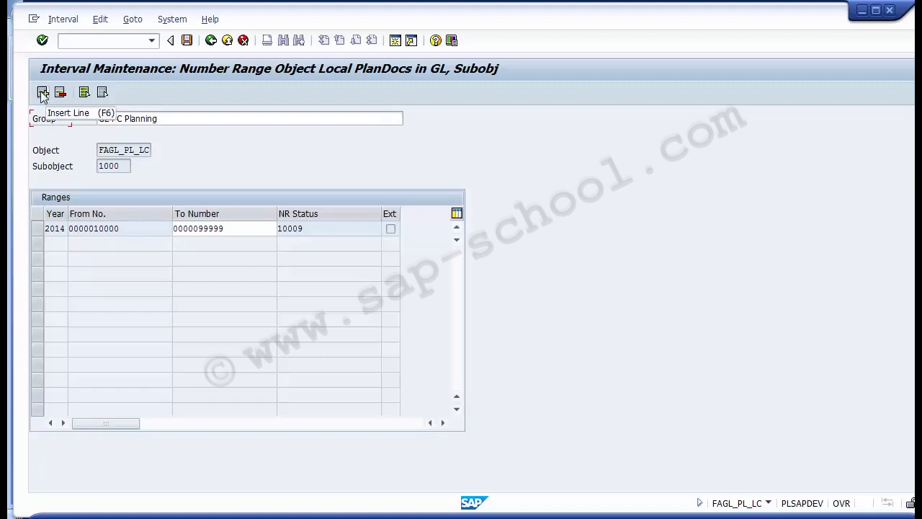
click(42, 92)
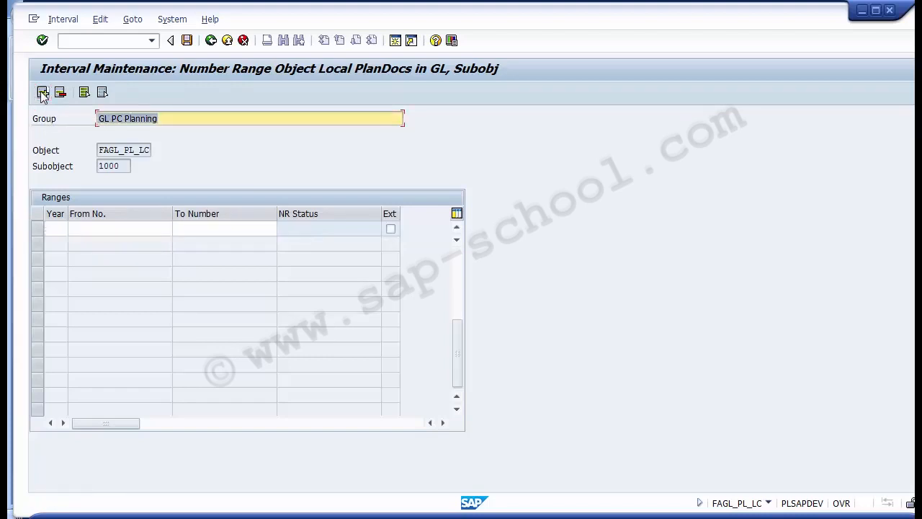
click(58, 229)
click(84, 229)
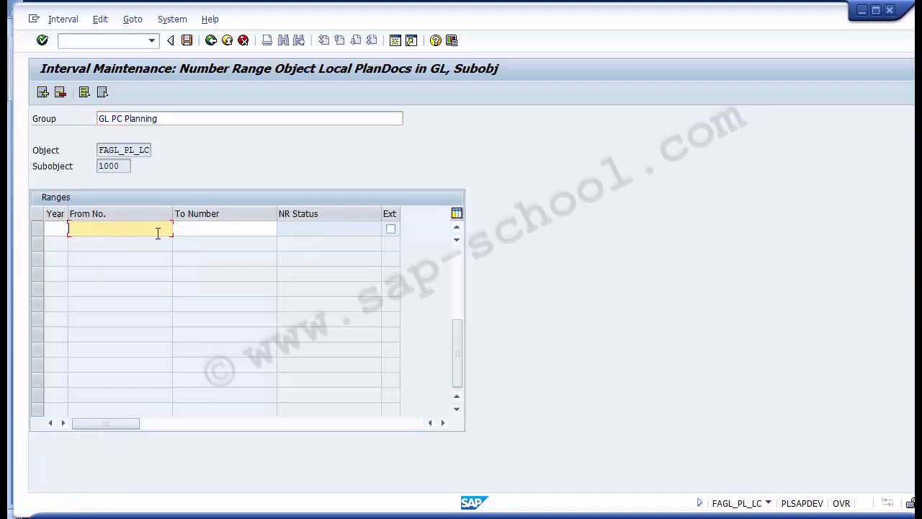
click(185, 229)
click(143, 228)
click(53, 230)
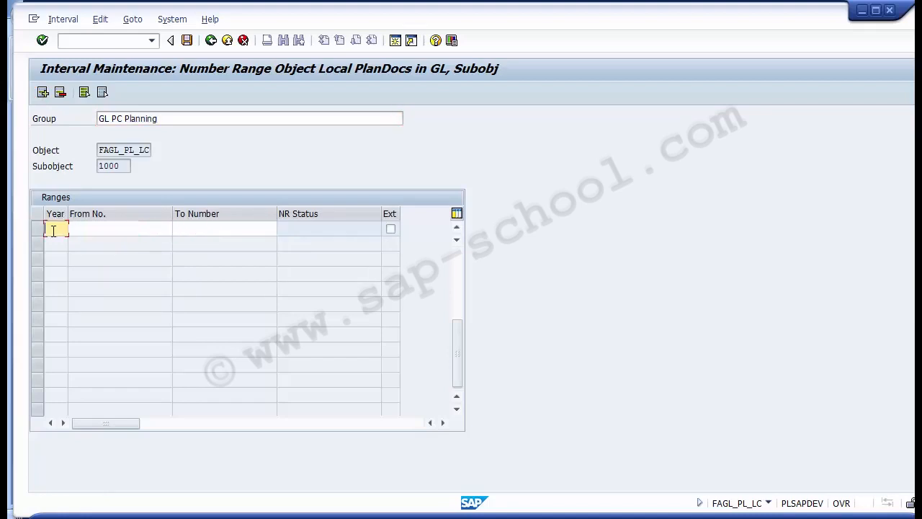
text(2015)
key(Tab)
text(1)
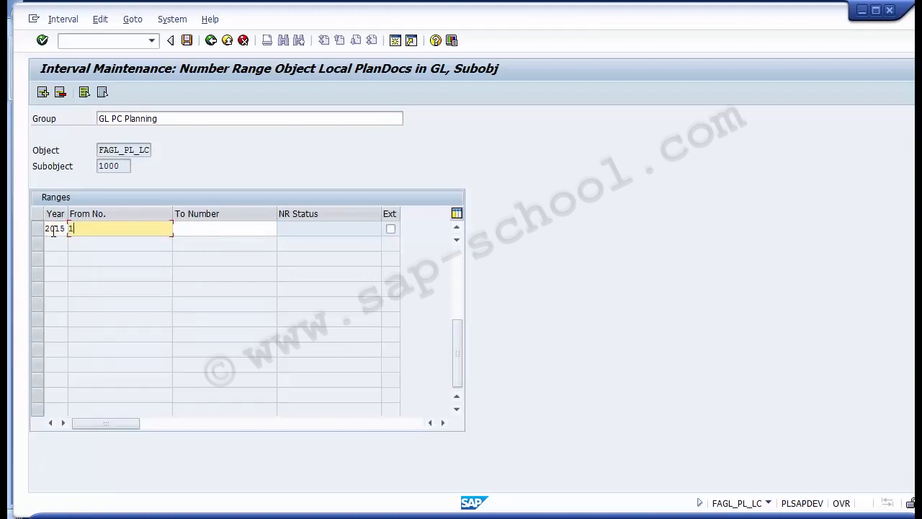
text(000000)
key(Tab)
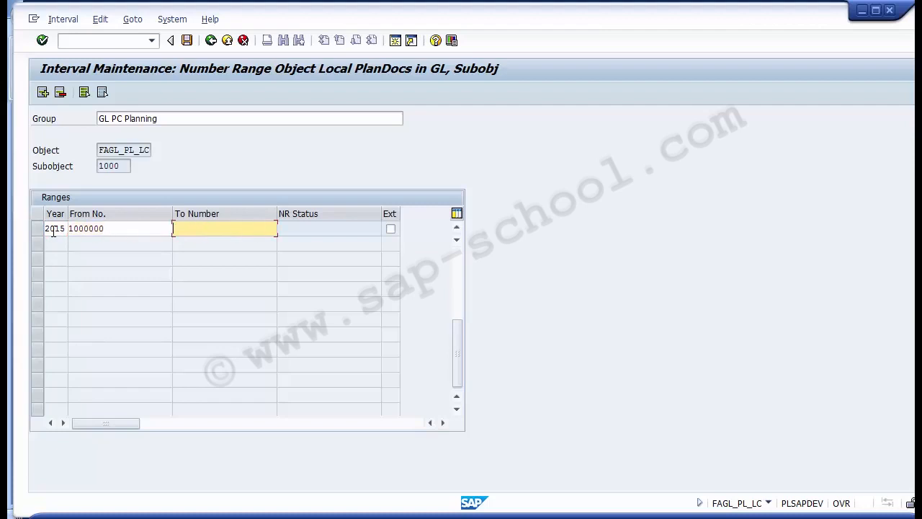
text(100999999)
Save the 2015 number range interval of group GL PC Planning, acknowledge the transport notice and return to the Implementation Guide
click(114, 229)
click(221, 227)
click(165, 228)
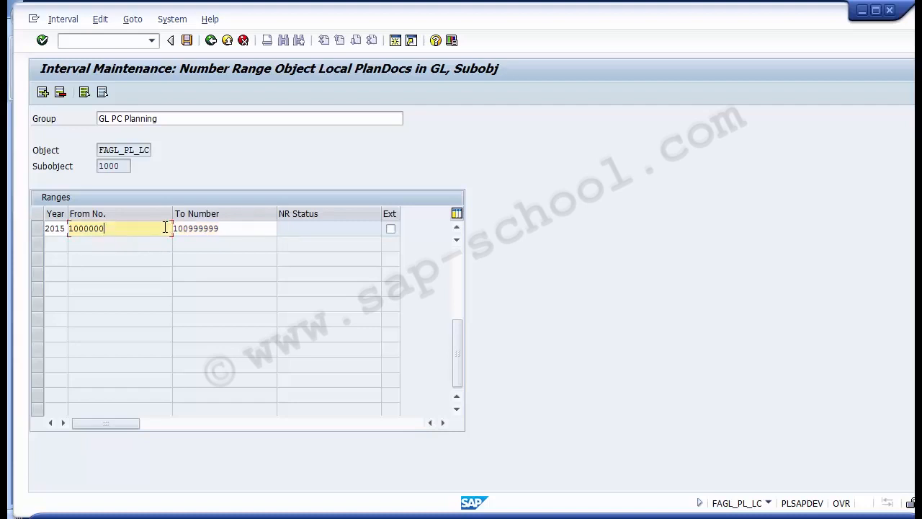
click(206, 227)
click(157, 228)
click(206, 228)
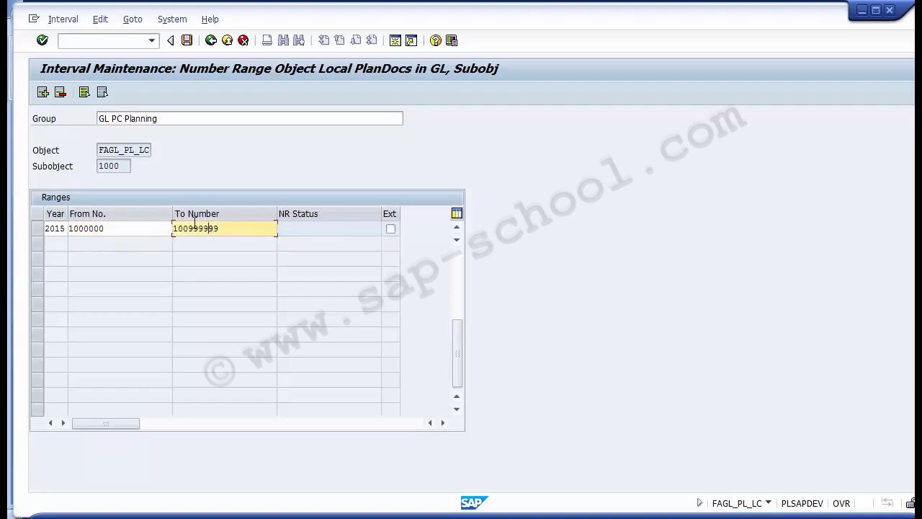
click(186, 41)
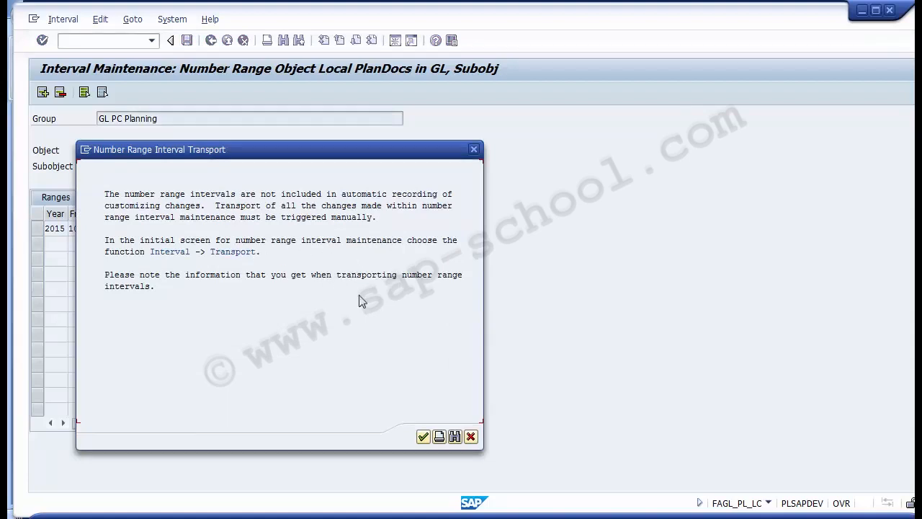
click(423, 437)
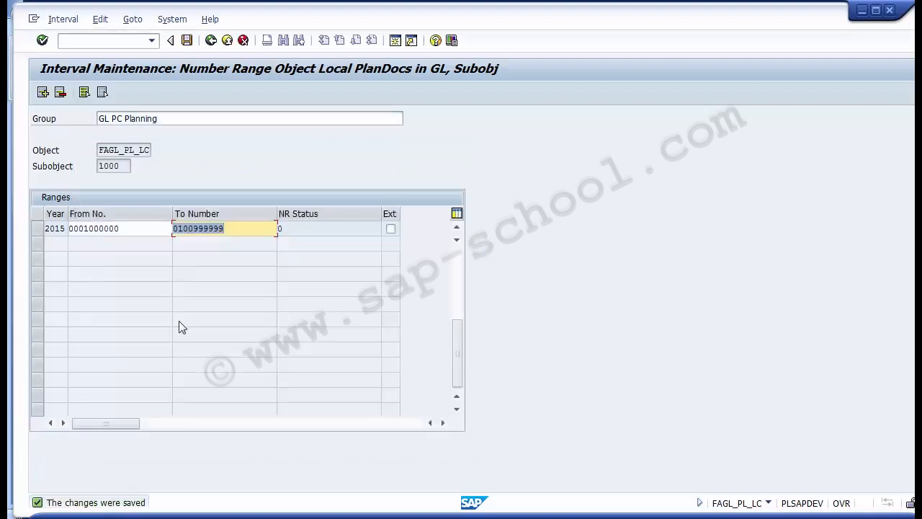
click(210, 41)
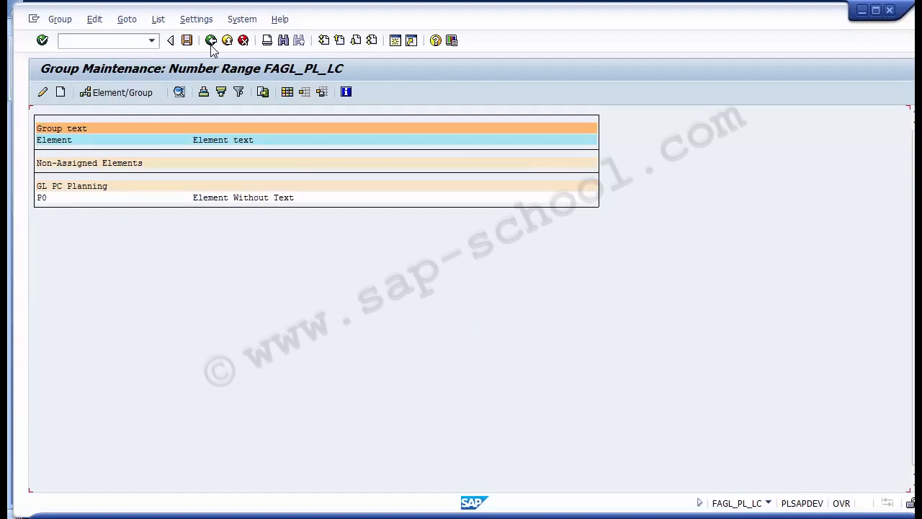
click(211, 42)
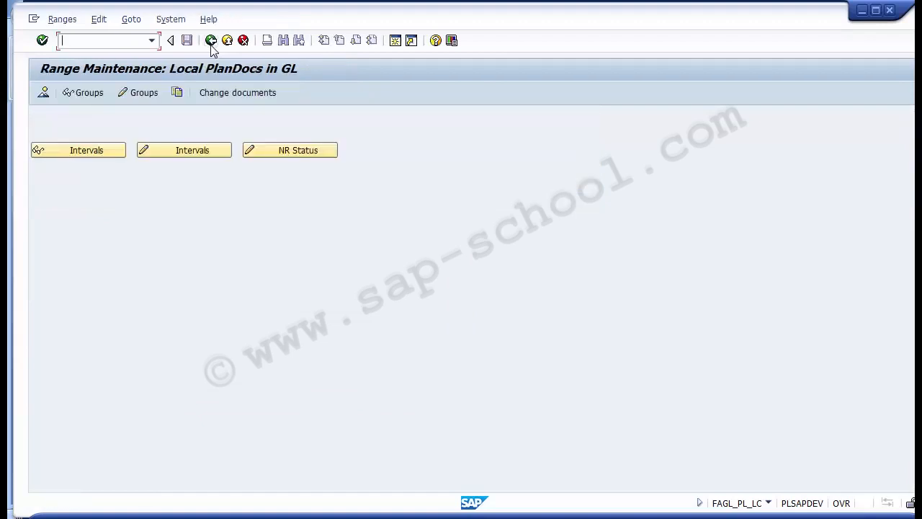
click(227, 40)
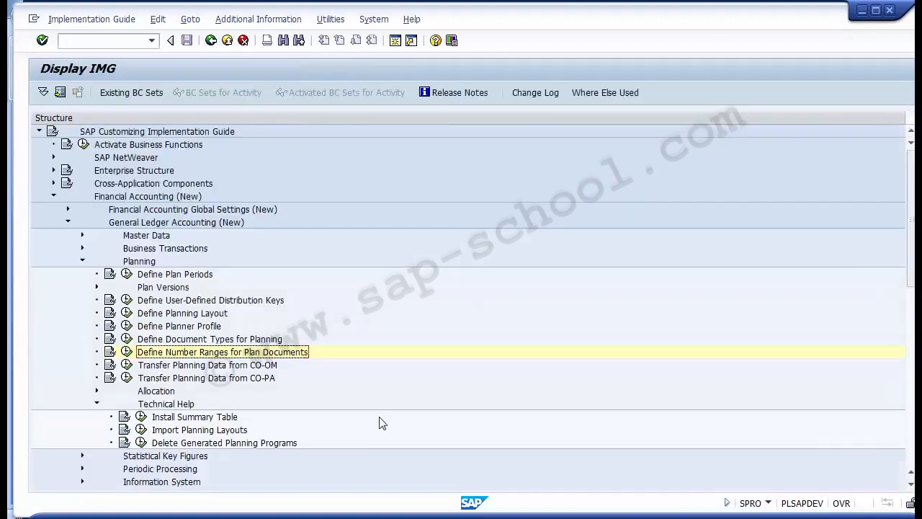
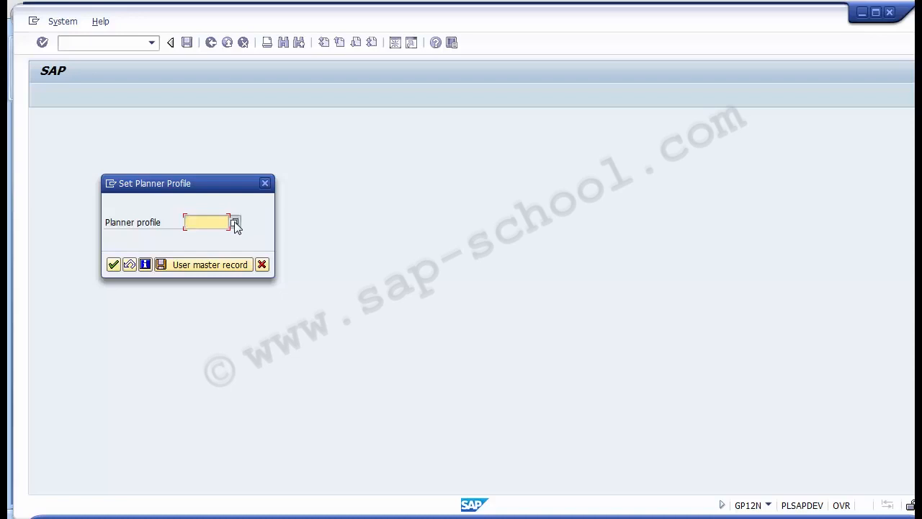
Set the planner profile to YSAPFAGL in the GP12N planning transaction and confirm it
click(235, 223)
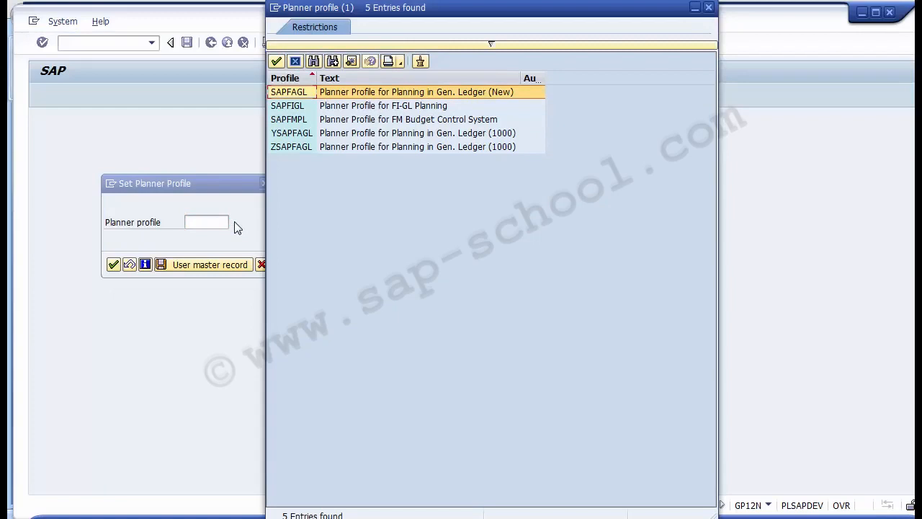
click(290, 78)
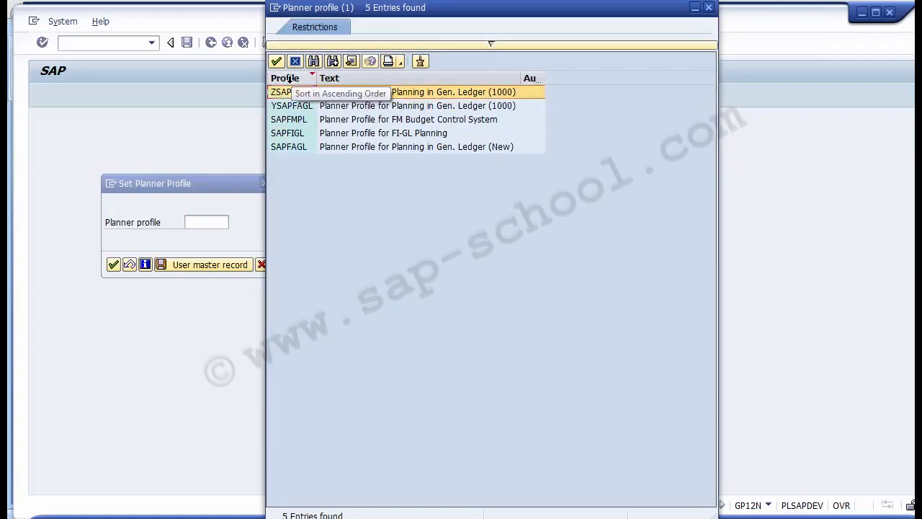
click(290, 79)
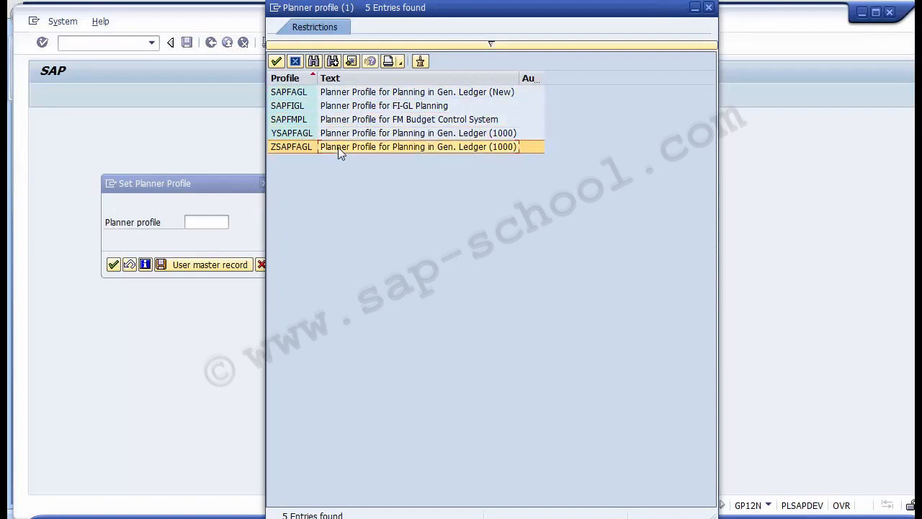
click(289, 134)
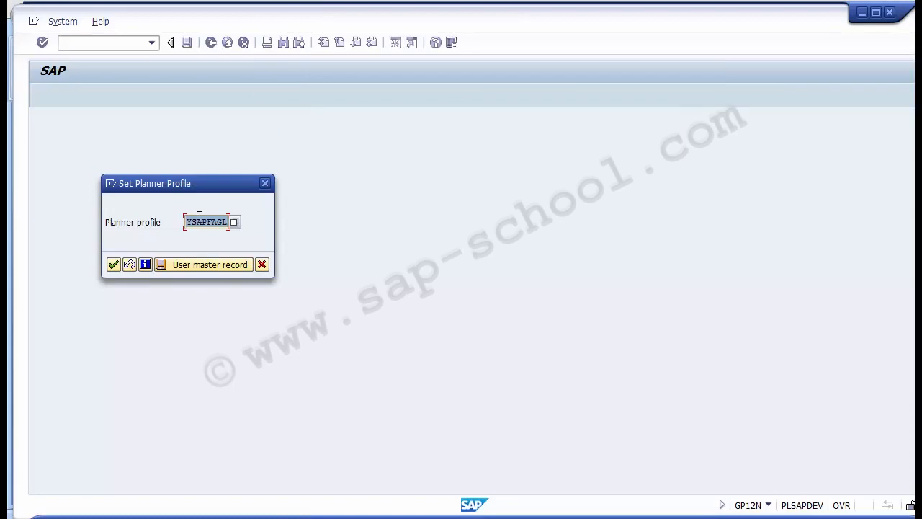
click(113, 265)
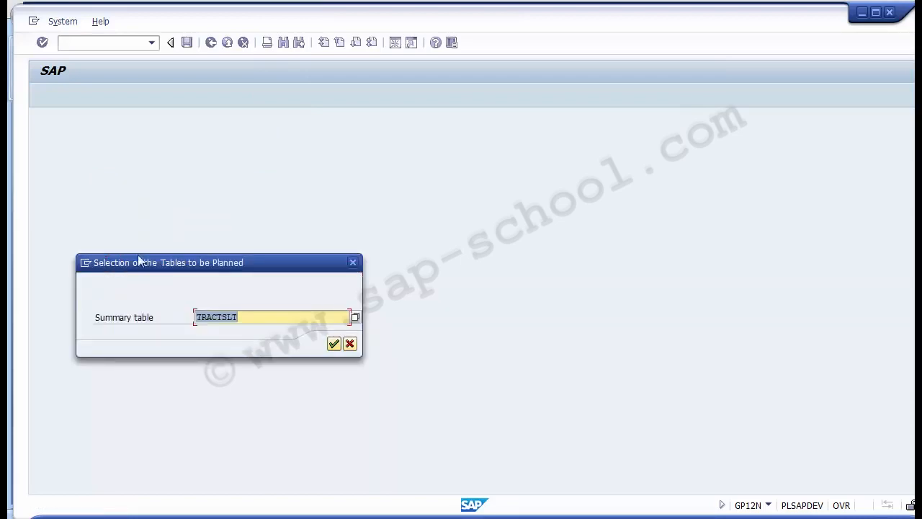
Replace the summary table to be planned with FAGLFLEXT
drag(139, 261, 179, 203)
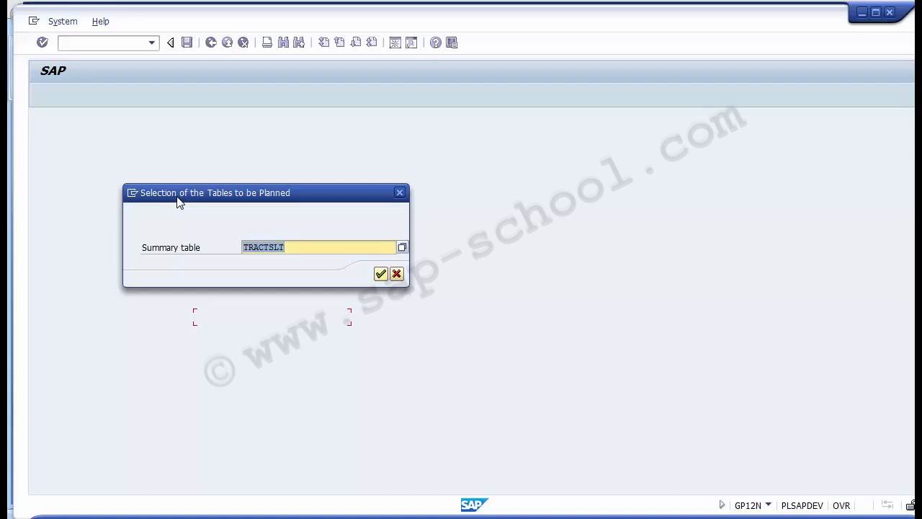
key(BackSpace)
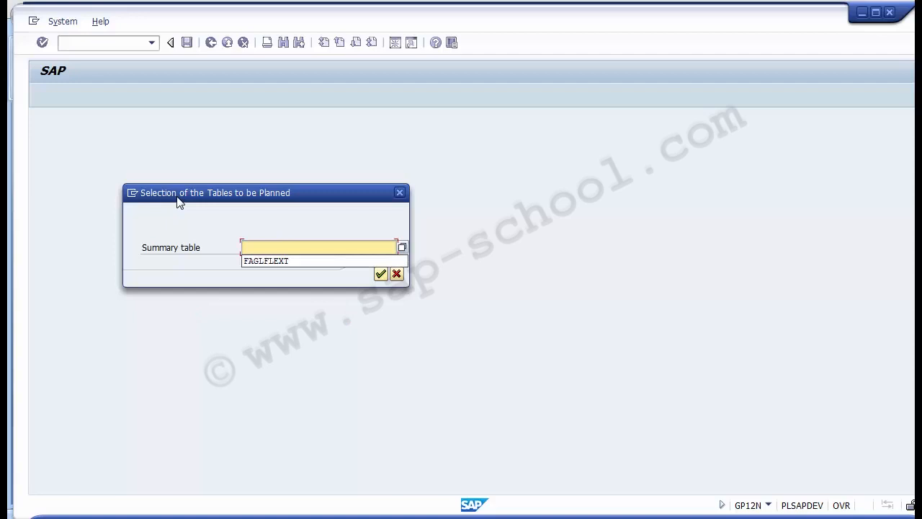
key(Down)
key(Return)
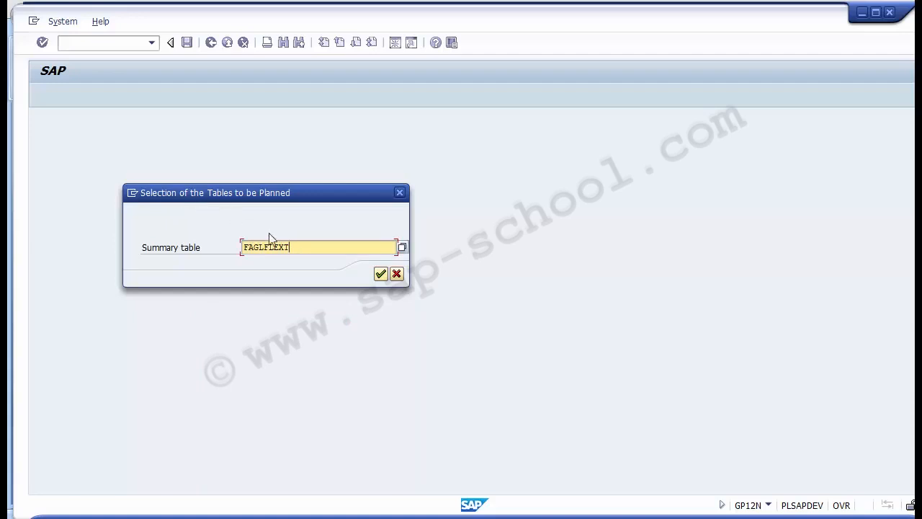
drag(303, 245, 243, 249)
click(243, 249)
mouse_move(307, 245)
mouse_down()
mouse_move(241, 248)
mouse_move(302, 245)
mouse_up()
Look through the available summary tables, pick FAGLFLEXT (General Ledger: Totals) and confirm the table selection
click(402, 248)
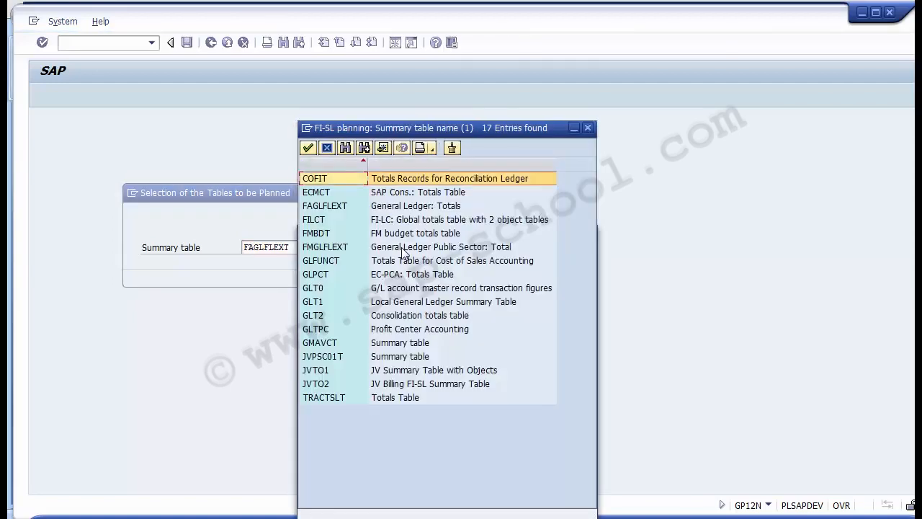
click(387, 191)
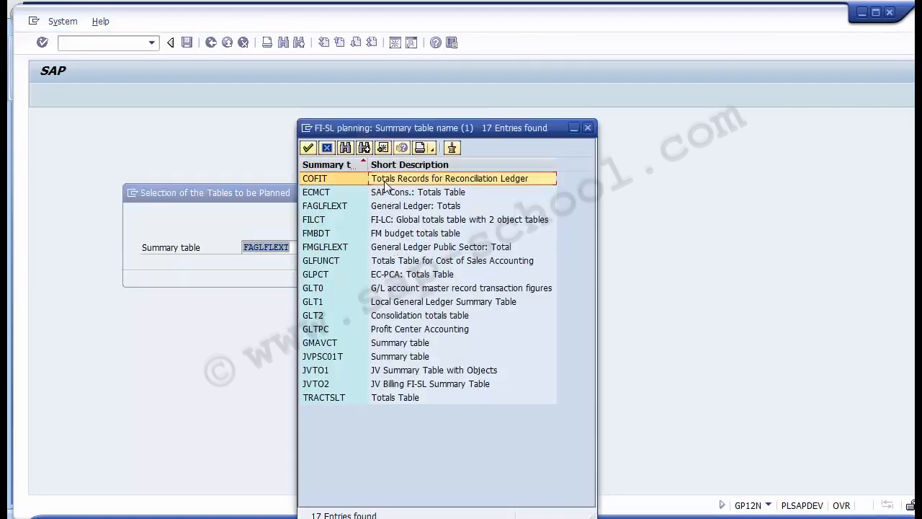
key(Down)
key(Down)
key(Down)
key(Down)
key(Down)
key(Down)
key(Down)
key(Down)
key(Down)
key(Down)
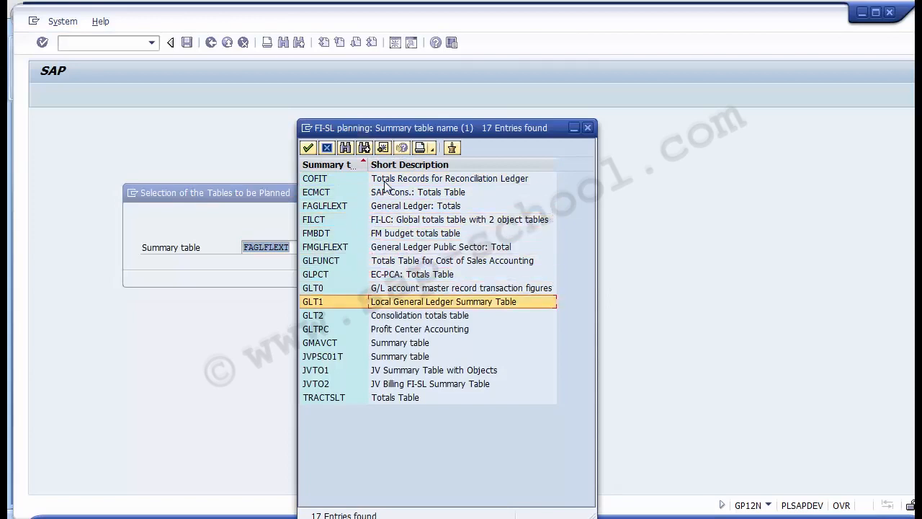
key(Up)
key(Up)
key(Up)
key(Up)
key(Up)
key(Up)
key(Up)
key(Up)
key(Up)
key(Up)
key(Up)
key(Down)
key(Down)
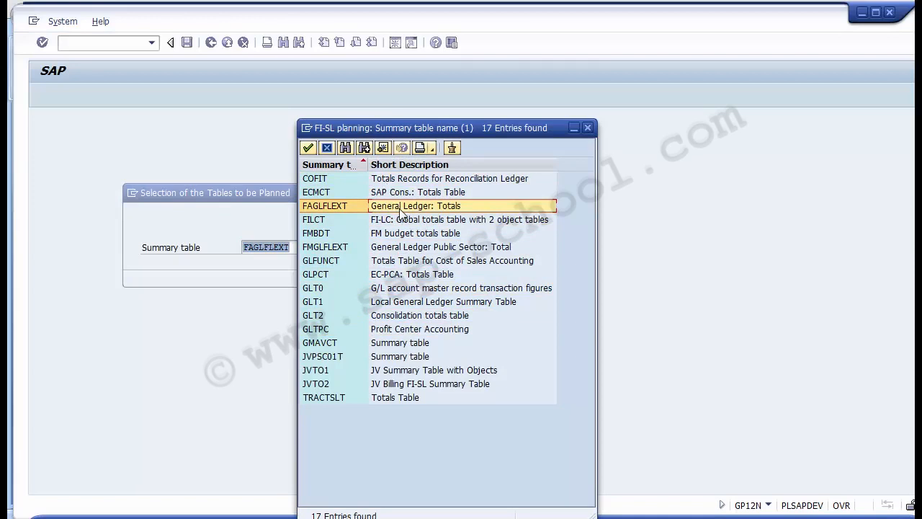
double_click(328, 206)
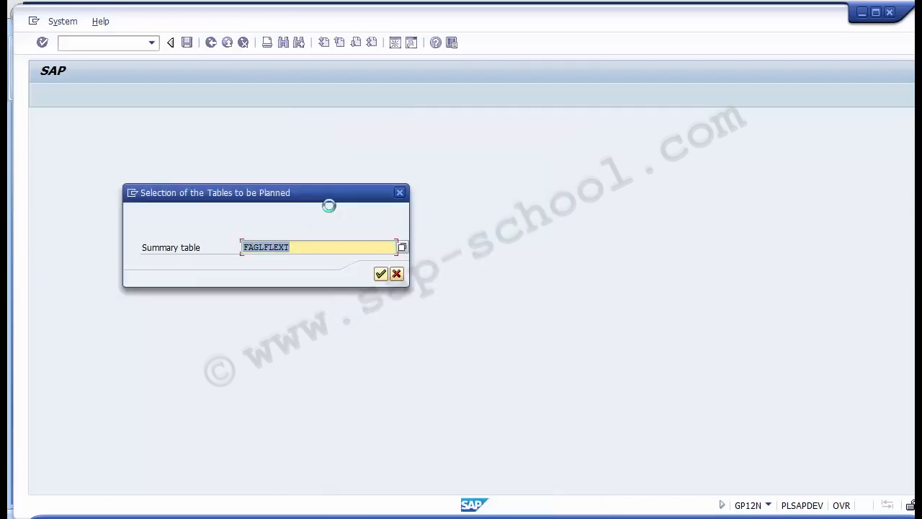
click(380, 276)
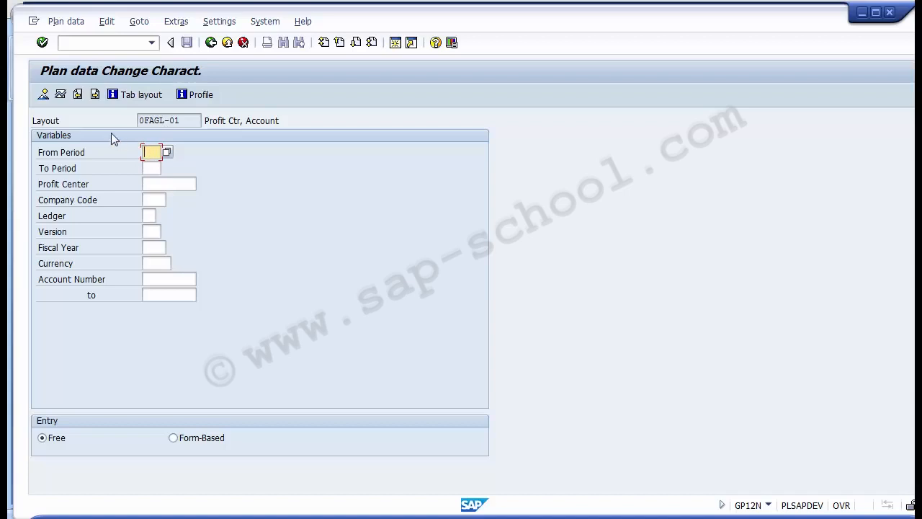
Set From Period to 1 and To Period to 12 in the plan data variables
click(69, 153)
click(149, 153)
text(1)
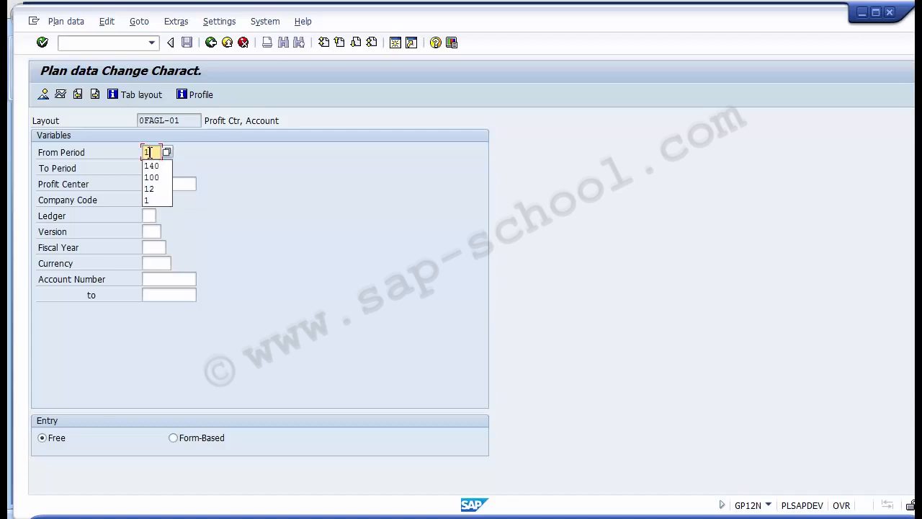
key(Tab)
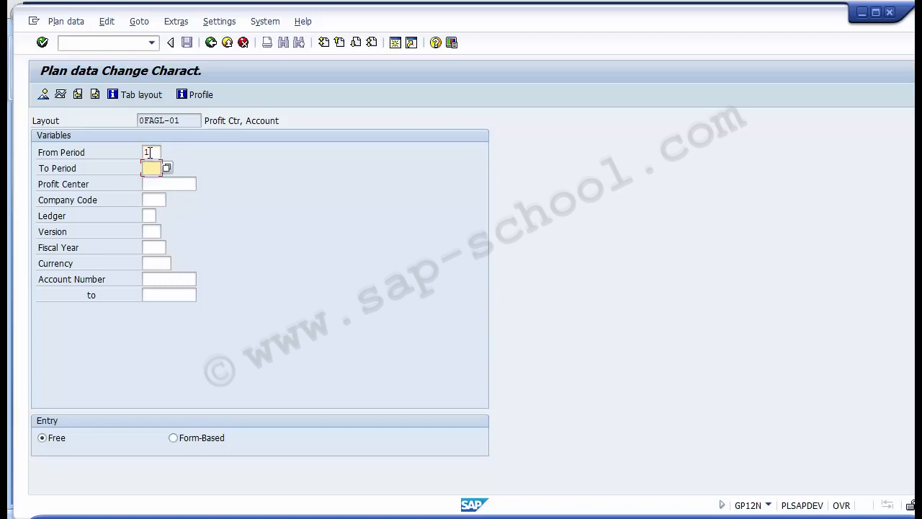
text(3)
click(149, 152)
click(153, 167)
key(BackSpace)
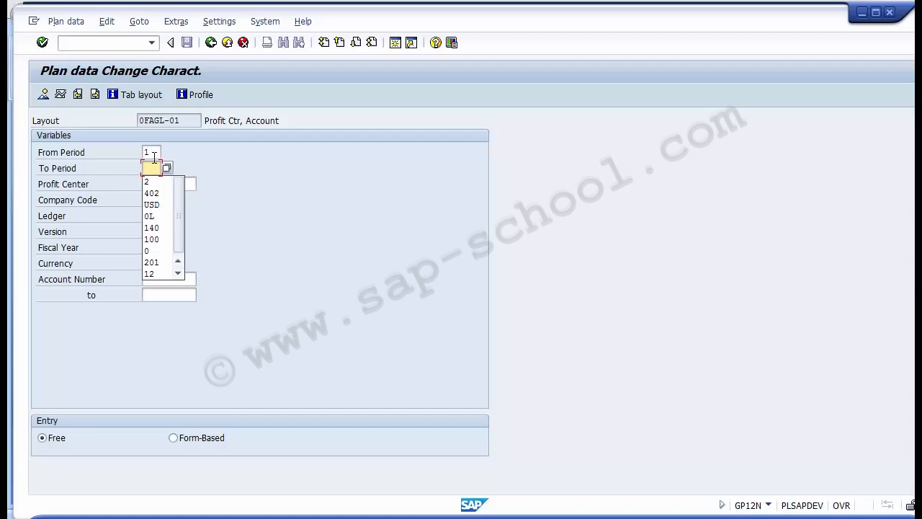
text(12)
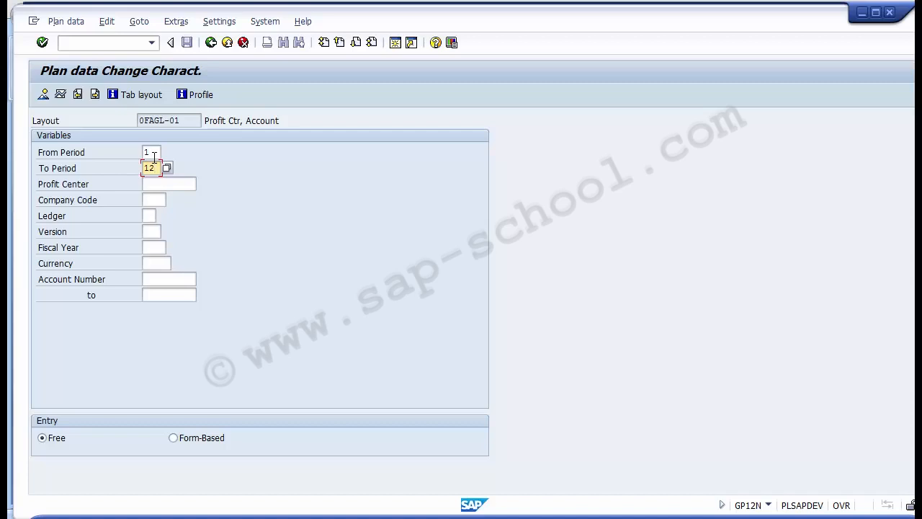
Try To Period 3 in the plan data variables and set it back to 12
key(BackSpace)
key(BackSpace)
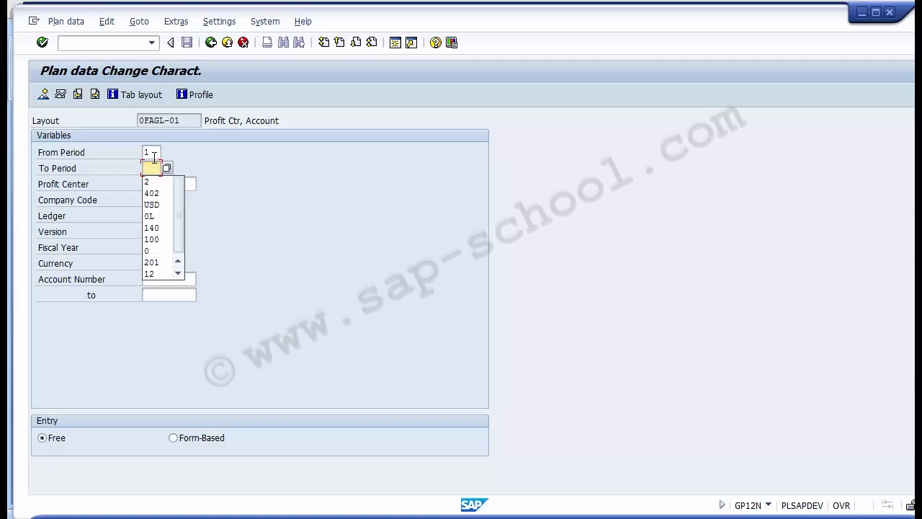
text(3)
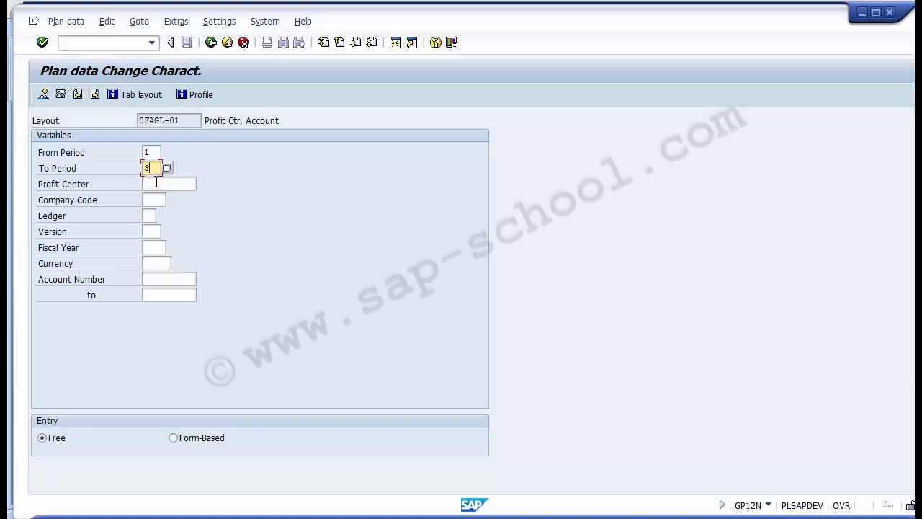
key(BackSpace)
text(12)
Search the profit center values by profit center, restricted to controlling area 1000
click(172, 184)
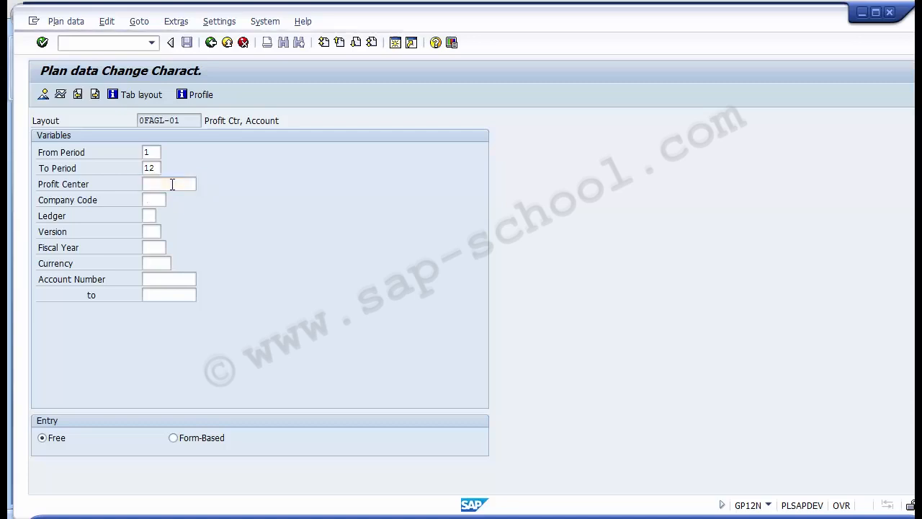
click(201, 184)
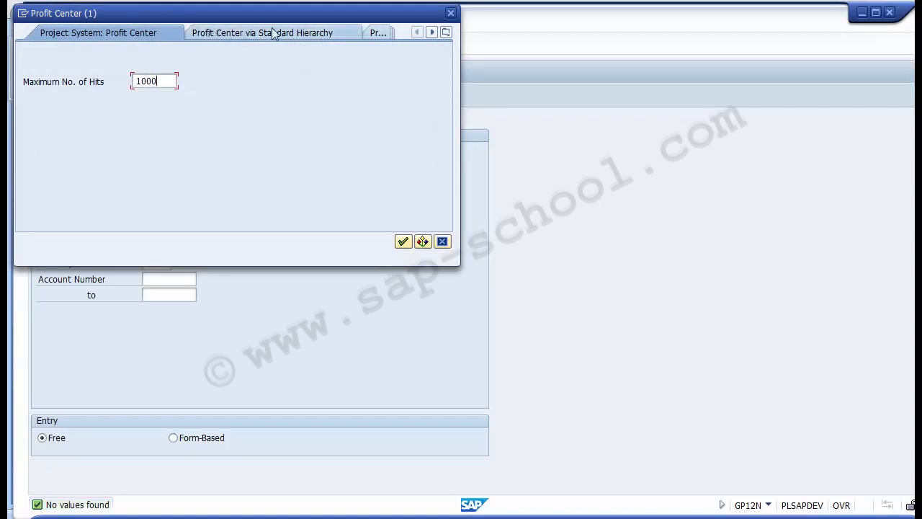
click(431, 32)
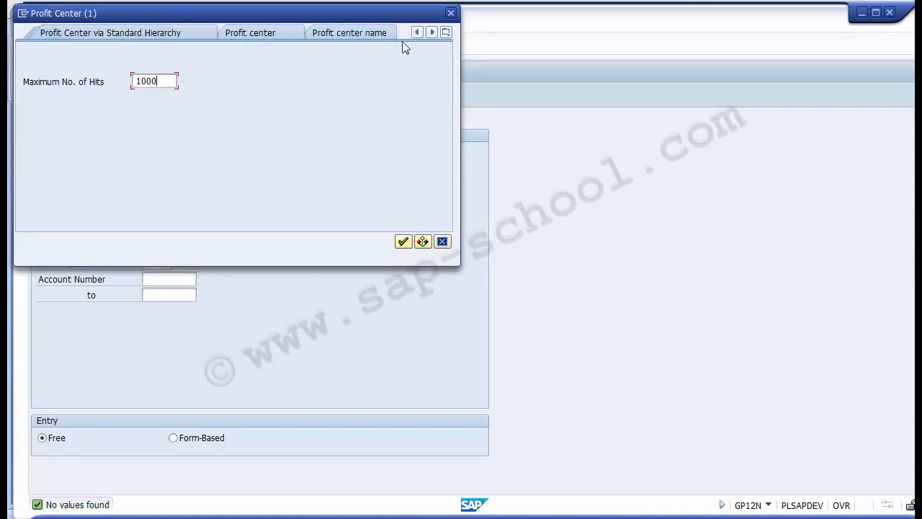
click(263, 35)
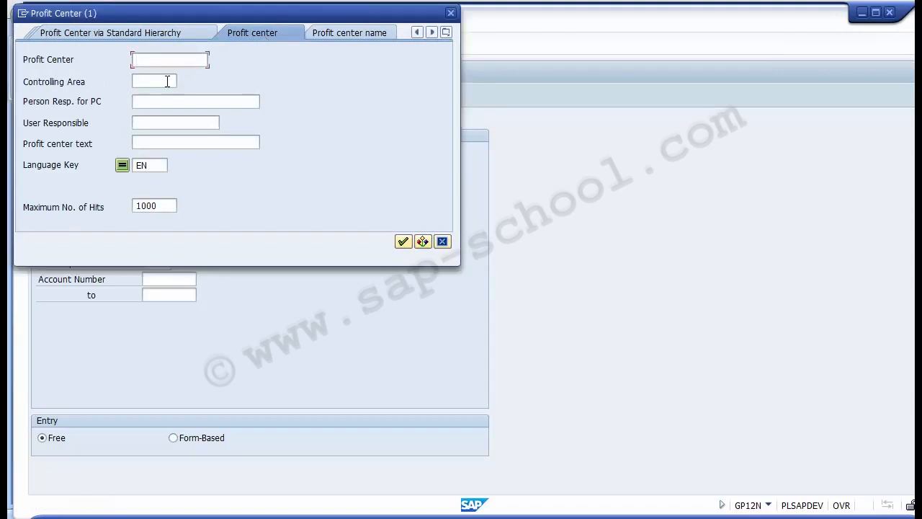
click(167, 81)
text(1000)
key(Return)
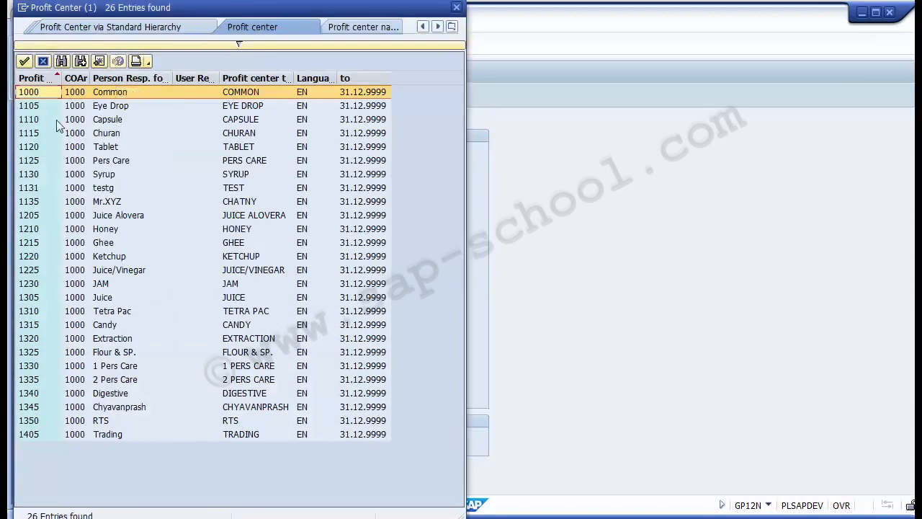
Look through the profit centers of controlling area 1000 and choose 1000 (Common) for the plan data
key(Right)
key(Right)
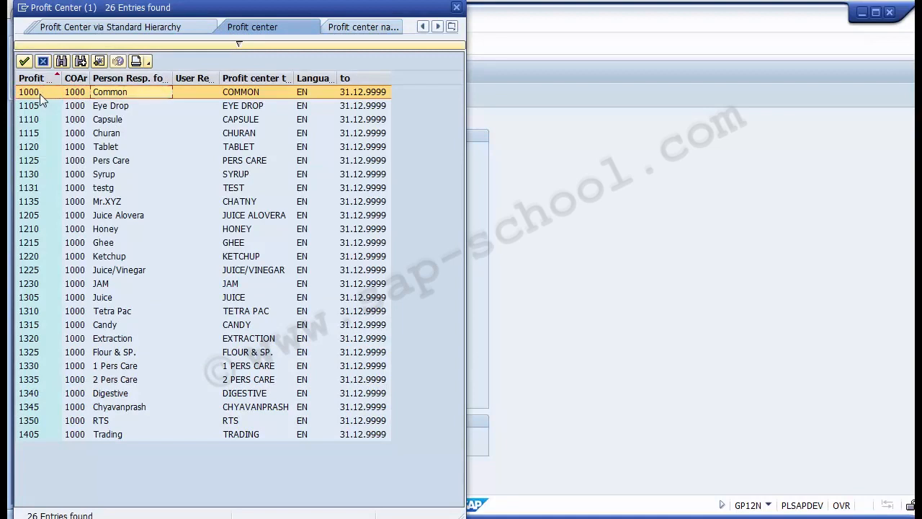
key(Down)
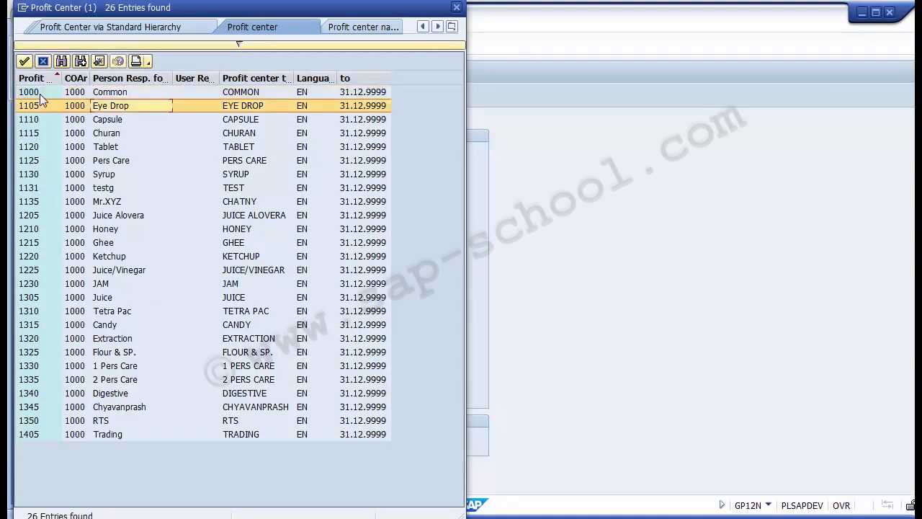
key(Down)
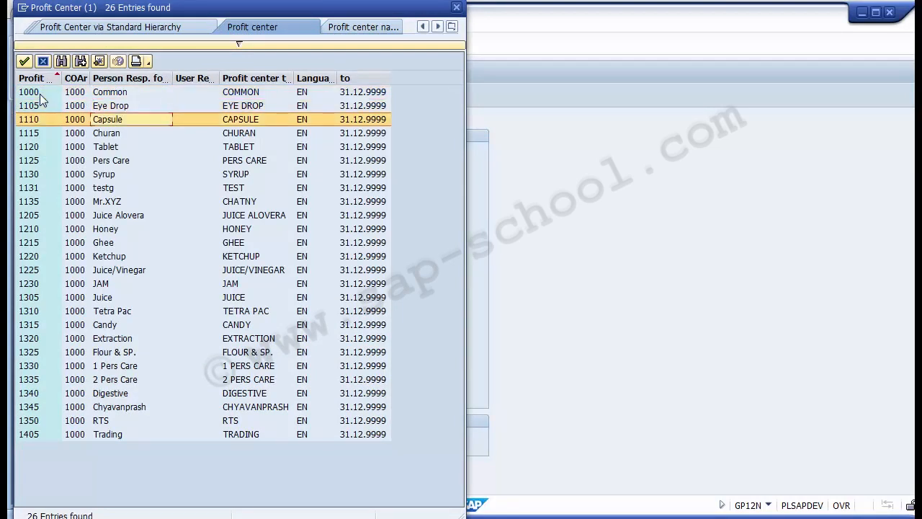
key(Down)
key(Down)
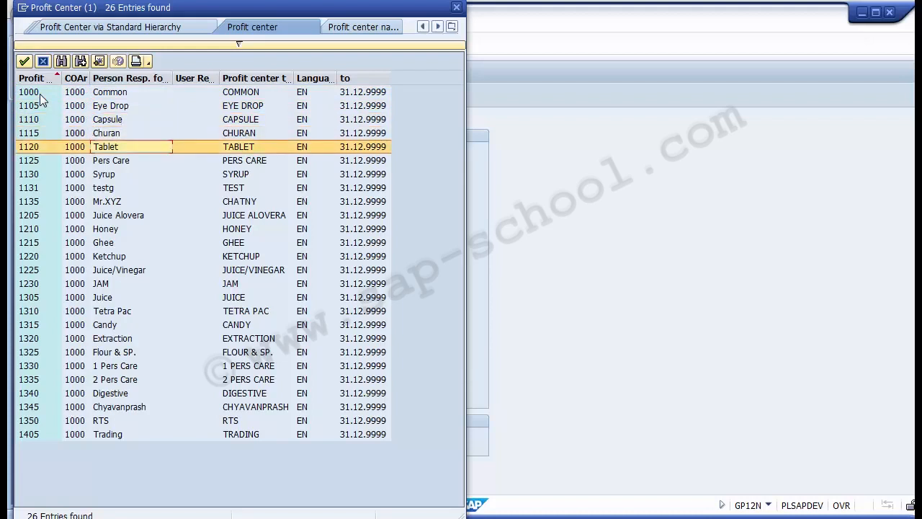
key(Down)
key(Down)
key(Down)
key(Up)
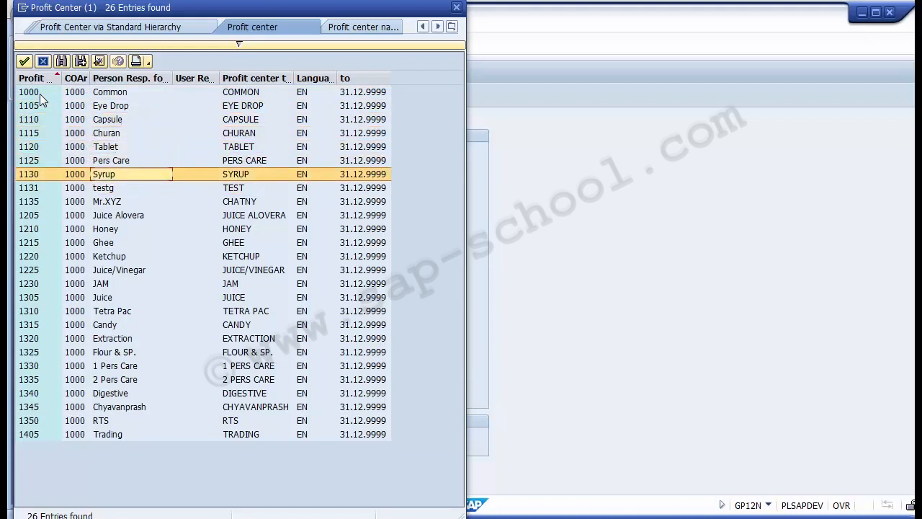
key(Down)
key(Down)
key(Down)
key(Up)
key(Up)
key(Up)
key(Up)
key(Up)
key(Up)
key(Up)
key(Up)
key(Up)
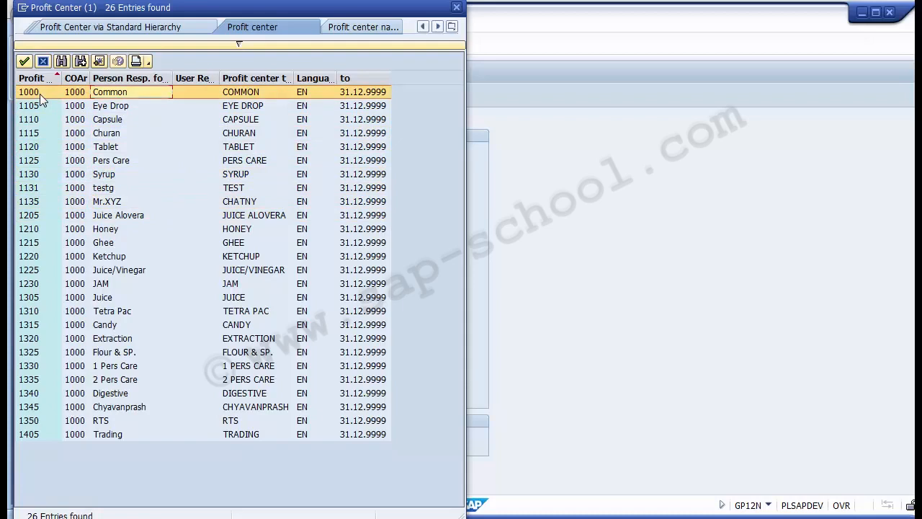
key(Return)
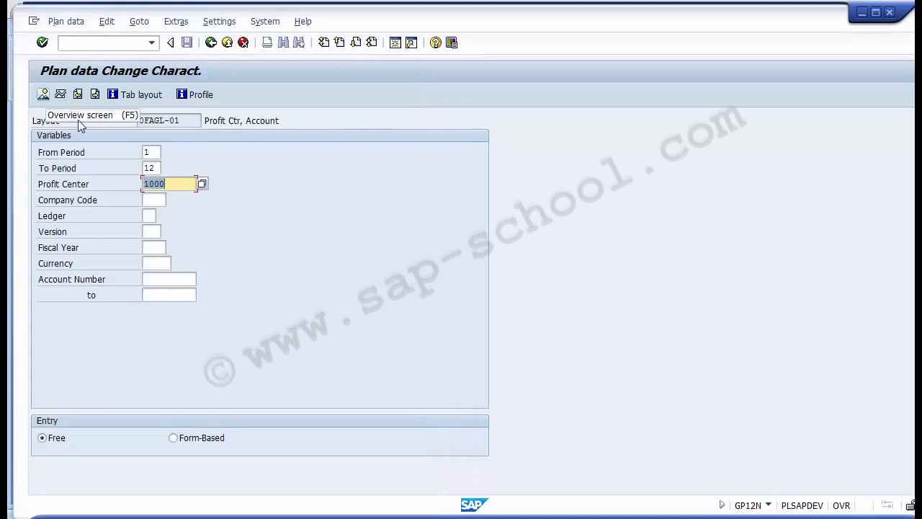
Set the company code to 1000 and choose ledger 0L (Companies Act,2013)
click(147, 200)
text(1000)
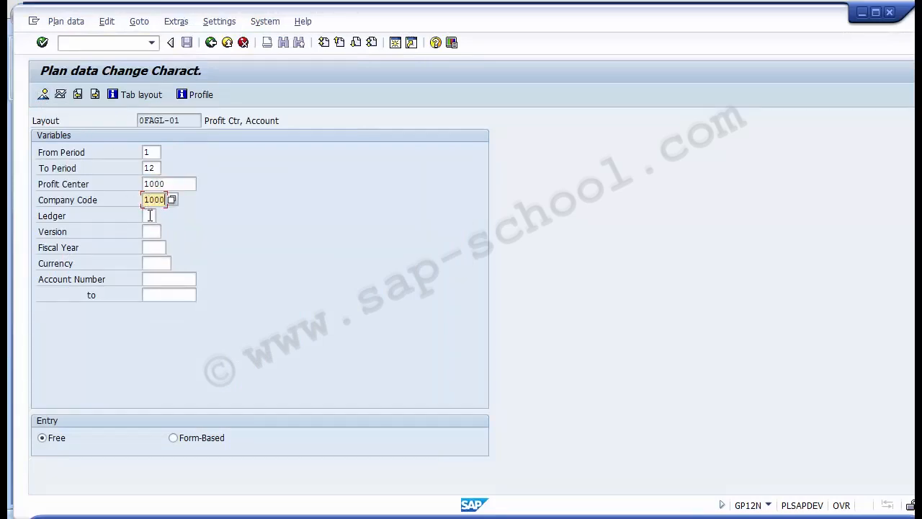
click(149, 214)
click(161, 216)
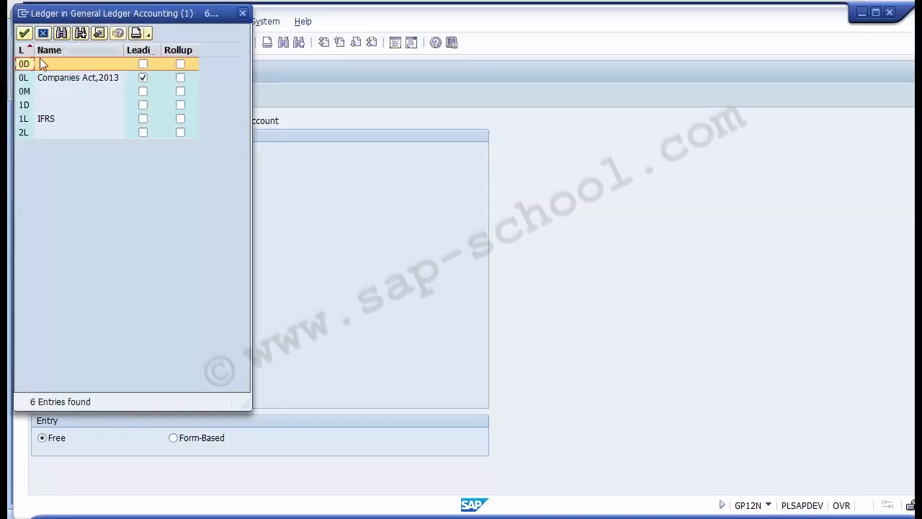
key(Down)
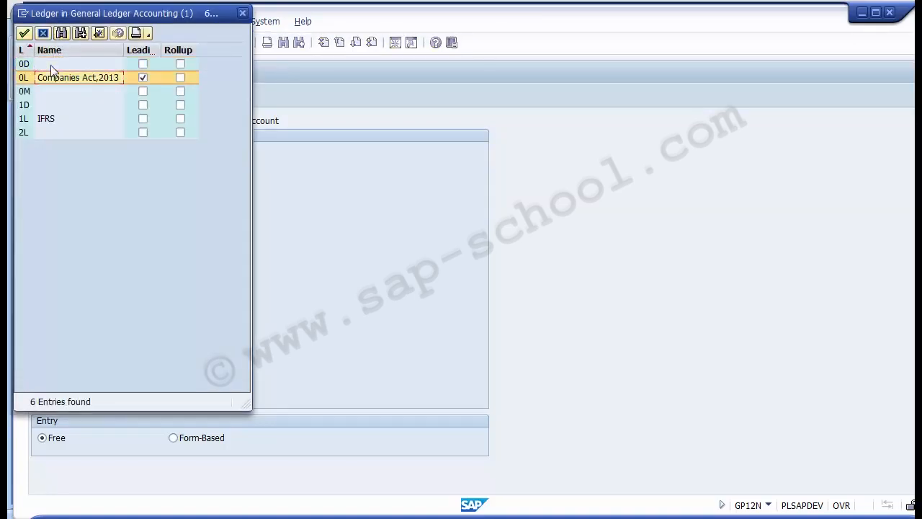
key(Return)
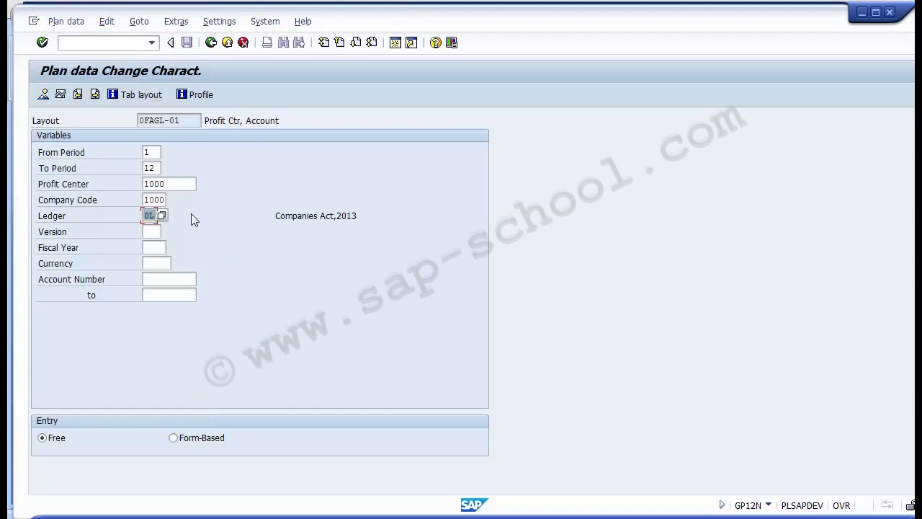
Choose version 0 (GL-PC Planning) from the plan versions available for ledger 0L
click(154, 231)
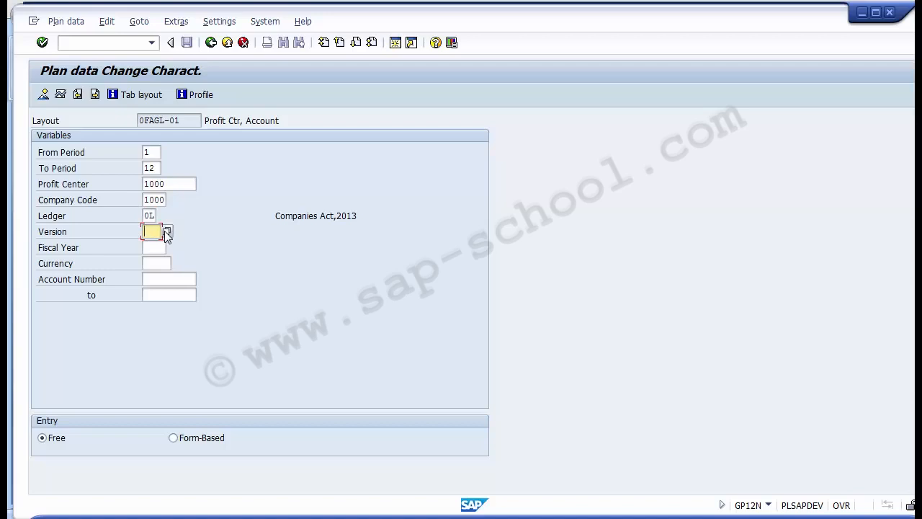
click(165, 231)
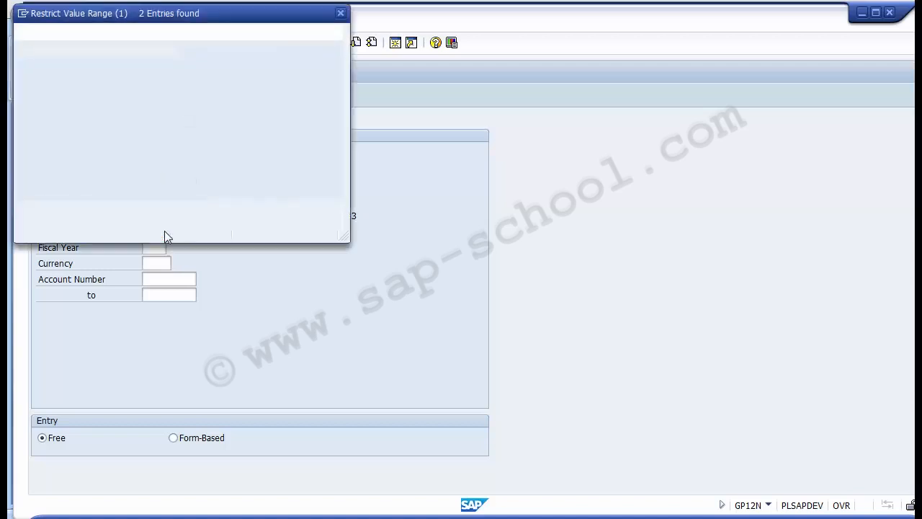
click(144, 113)
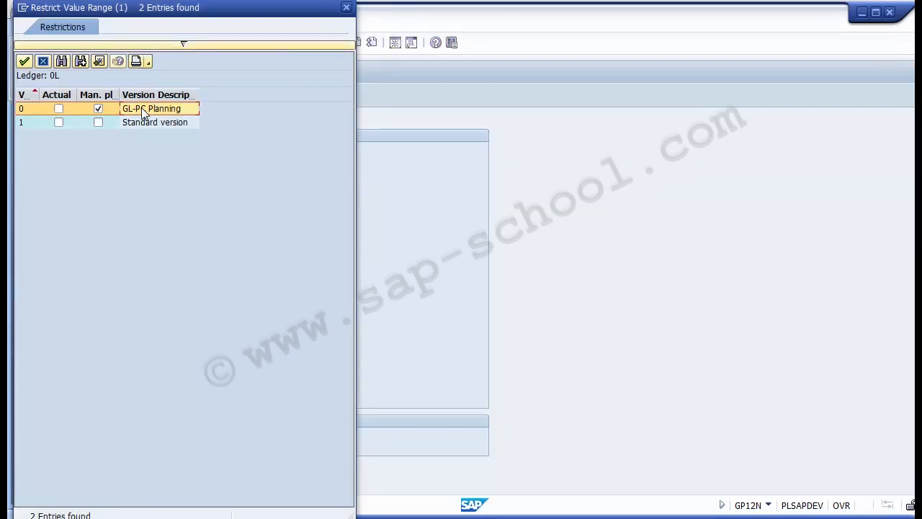
double_click(144, 113)
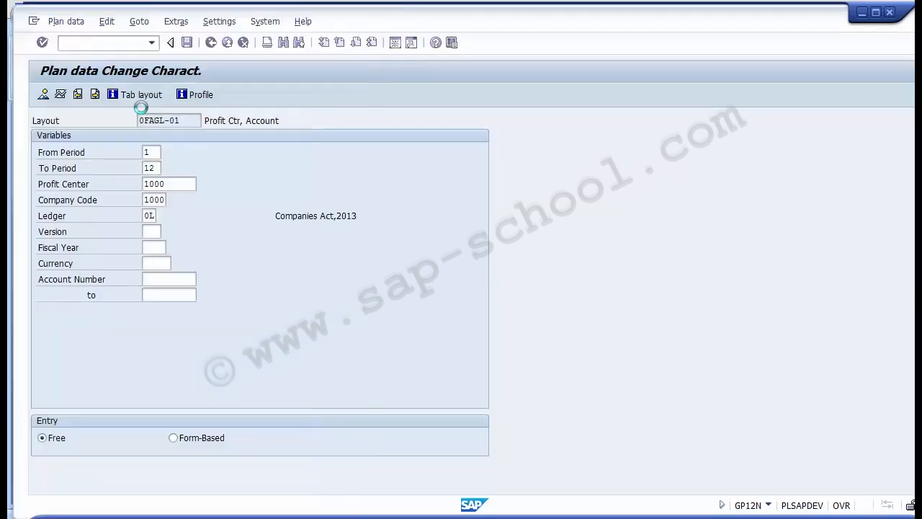
Set the fiscal year to 2014 and the currency to USD in the plan data variables
click(158, 246)
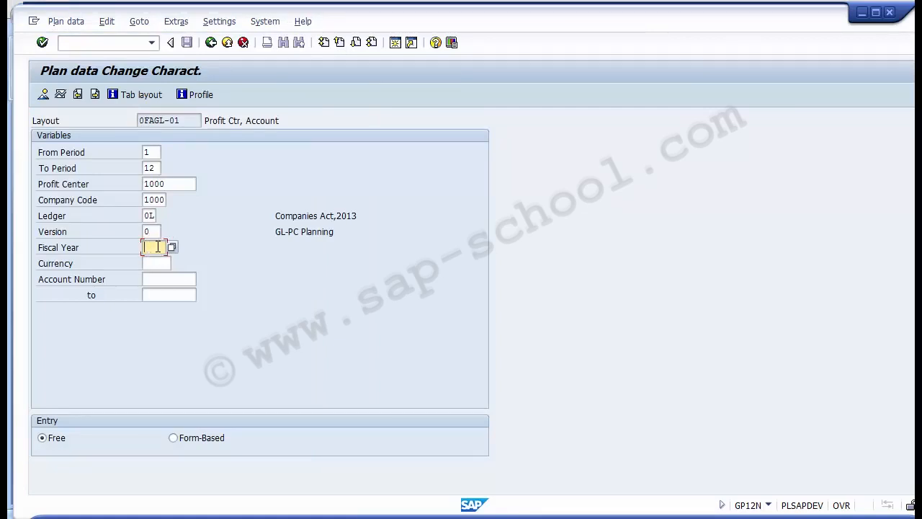
text(2014)
key(Tab)
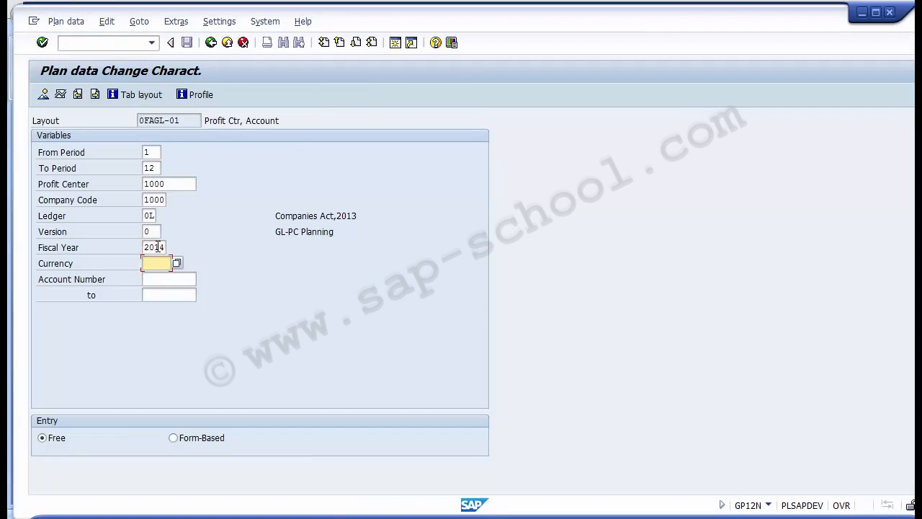
text(USD)
key(Tab)
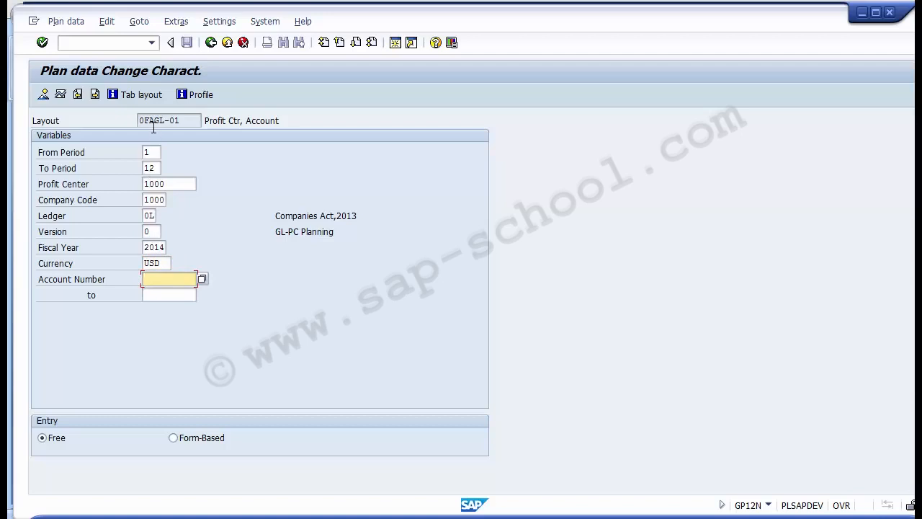
Fill in the account number range to plan, reusing a previously entered account as the start and entering the end account
click(156, 283)
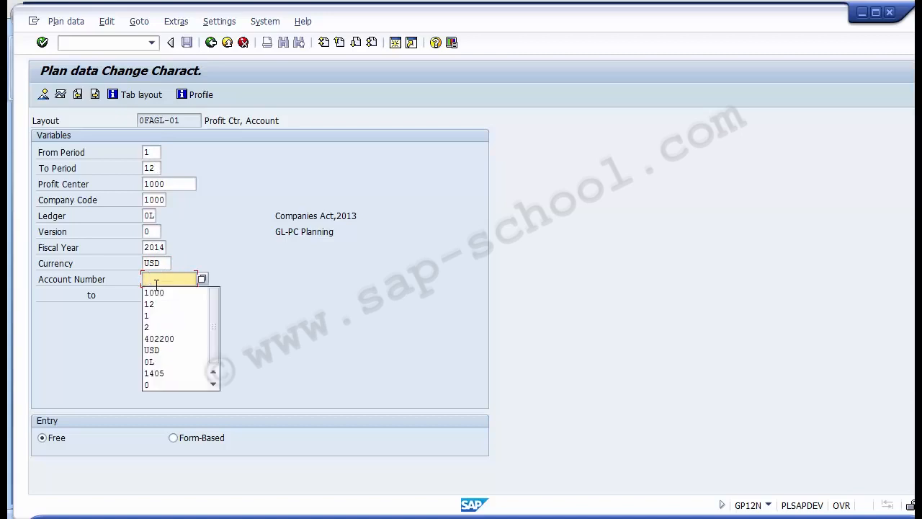
key(Down)
key(Down)
key(Down)
key(Down)
key(Down)
key(Return)
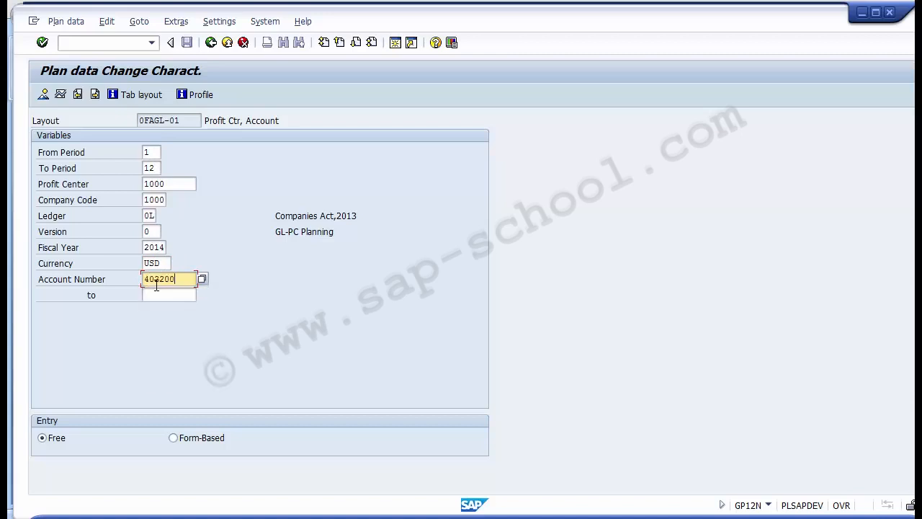
key(Tab)
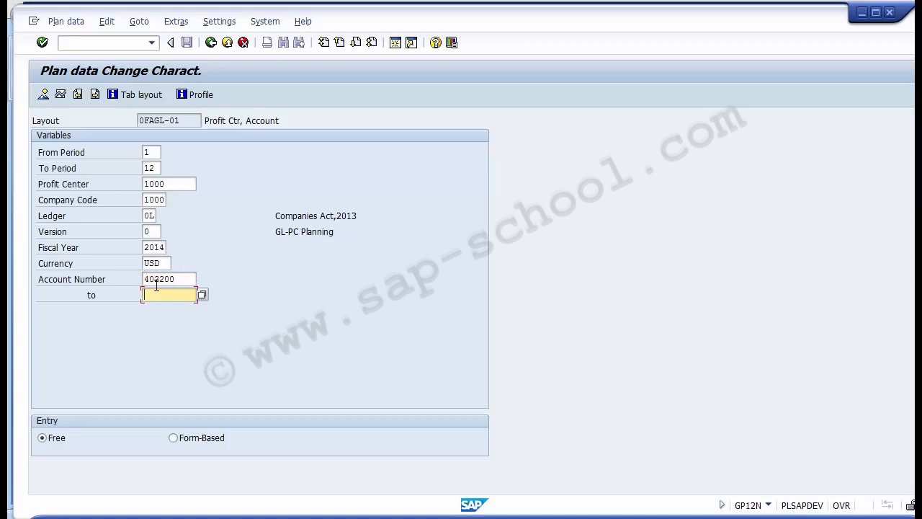
text(4)
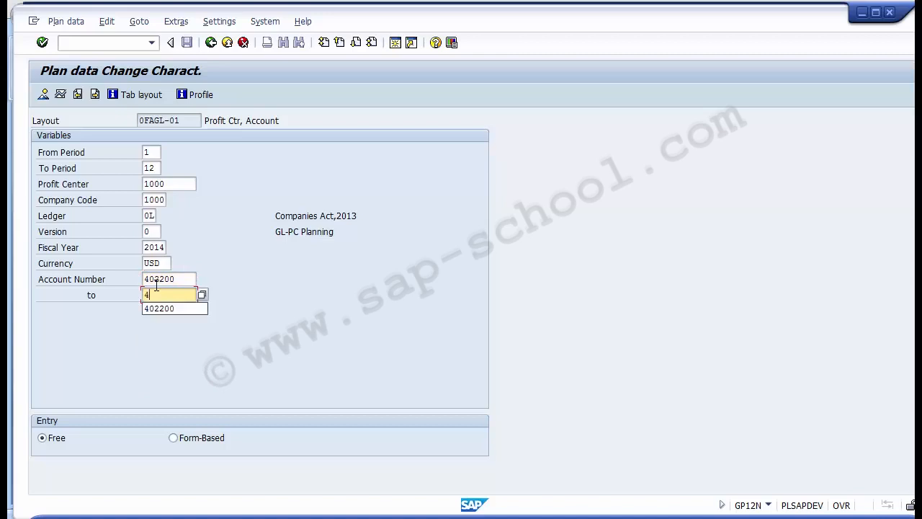
text(02220)
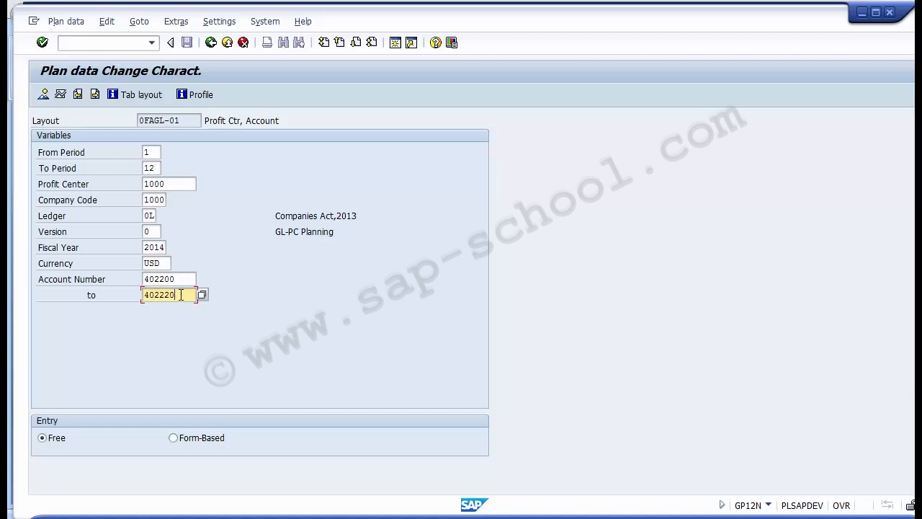
Review the account number range, profit center, periods, version and currency entered in the plan data variables
click(182, 278)
click(183, 294)
click(182, 278)
click(180, 291)
click(180, 279)
click(181, 293)
double_click(174, 186)
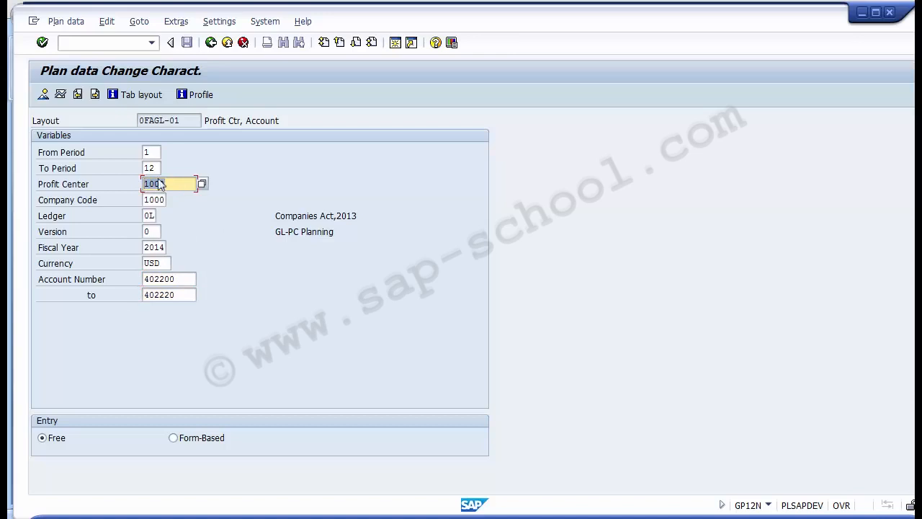
click(154, 151)
click(153, 168)
click(159, 183)
click(158, 231)
click(156, 262)
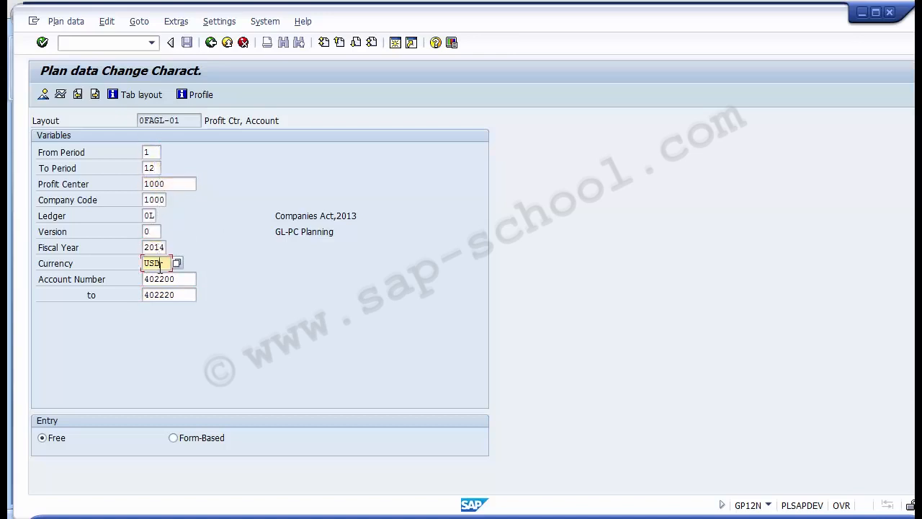
click(162, 279)
click(161, 294)
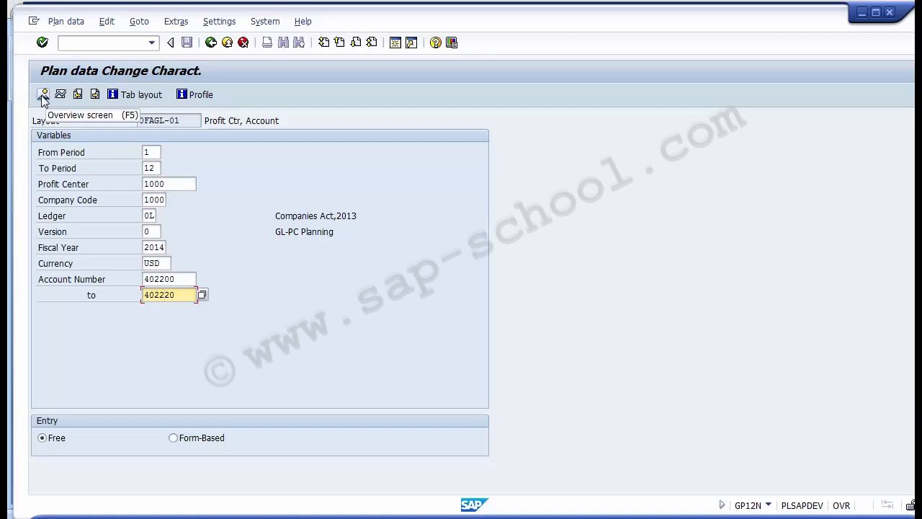
Open the plan data overview screen, check its header values and go to the first account number cell of the table
click(41, 97)
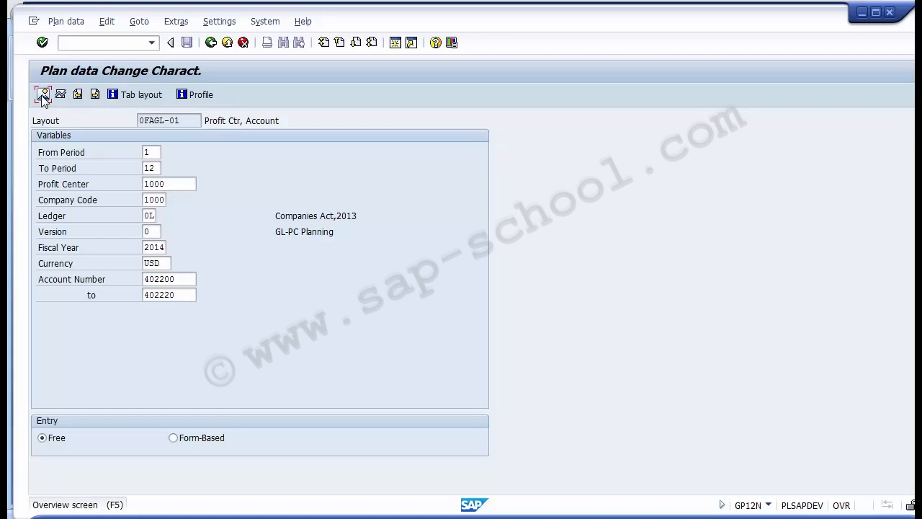
click(42, 95)
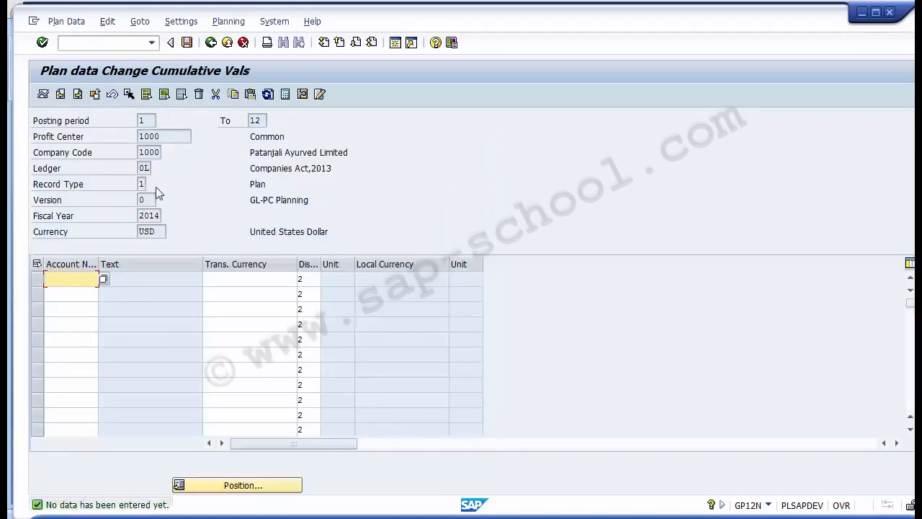
click(342, 183)
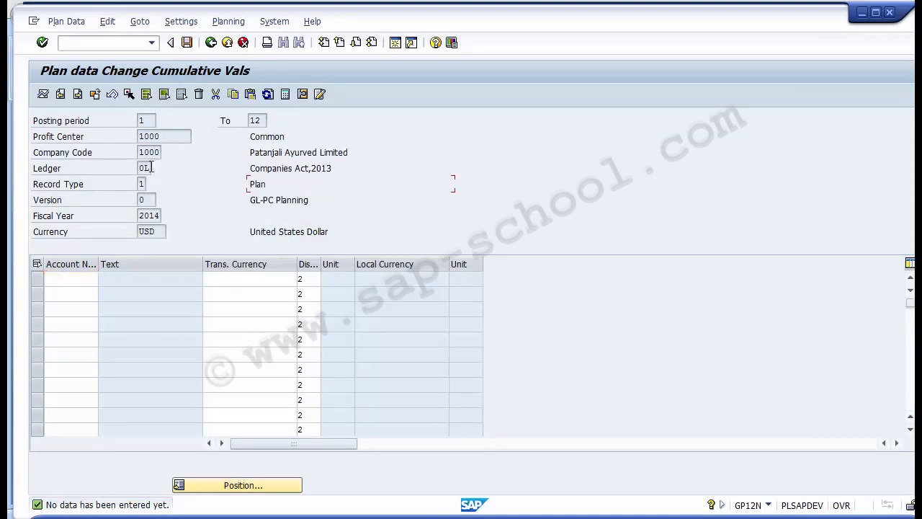
drag(160, 137, 138, 136)
click(73, 278)
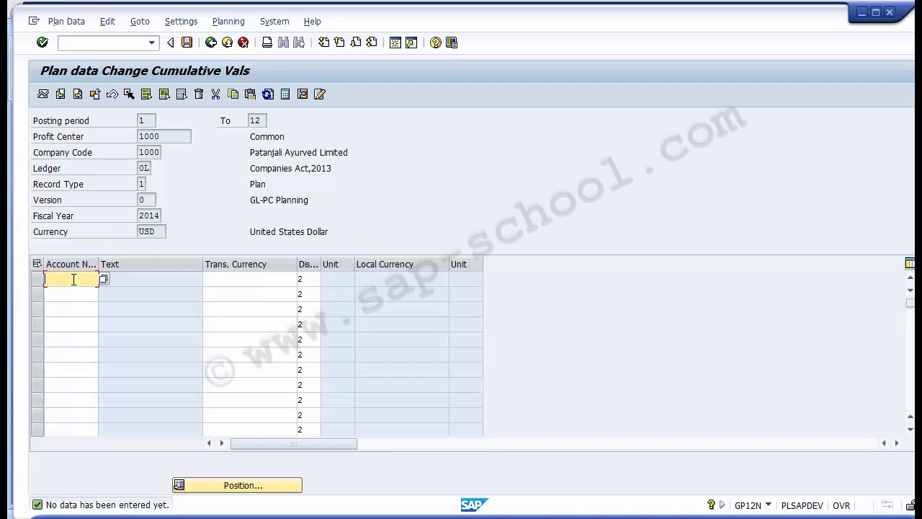
text(40022)
key(BackSpace)
key(BackSpace)
key(BackSpace)
key(BackSpace)
key(BackSpace)
Look up the Advertisement G/L account for the first table row and plan 10000 for it in transaction currency
click(103, 279)
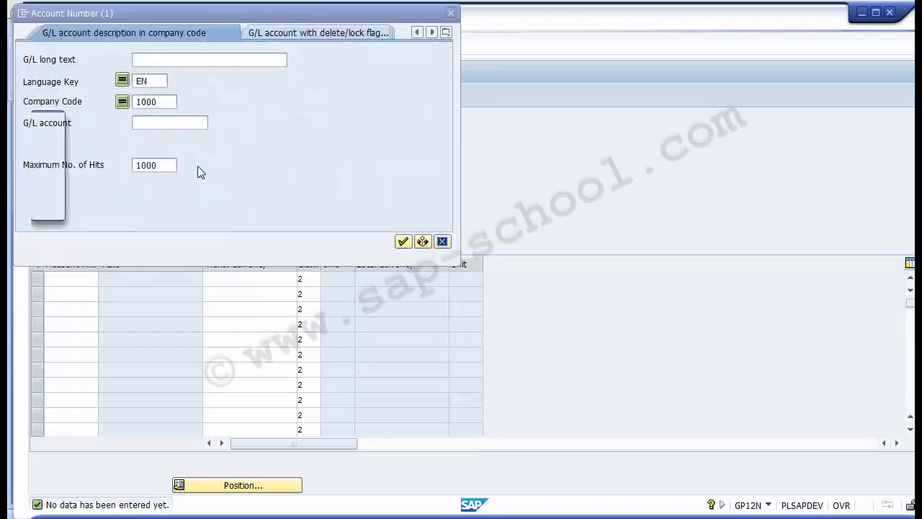
key(Return)
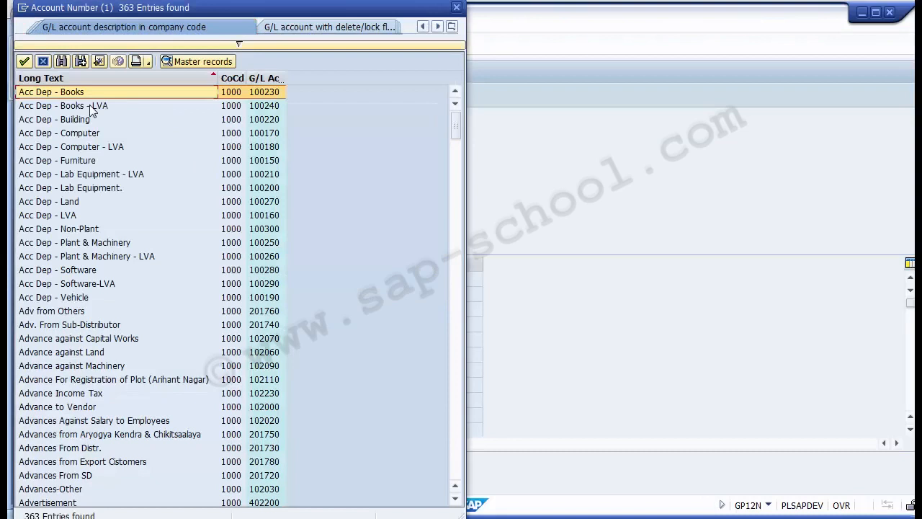
key(Page_Down)
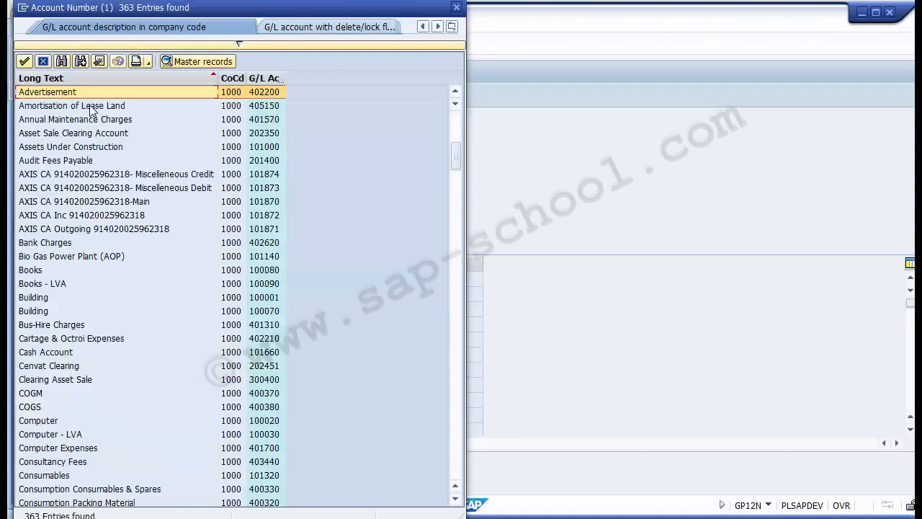
double_click(56, 96)
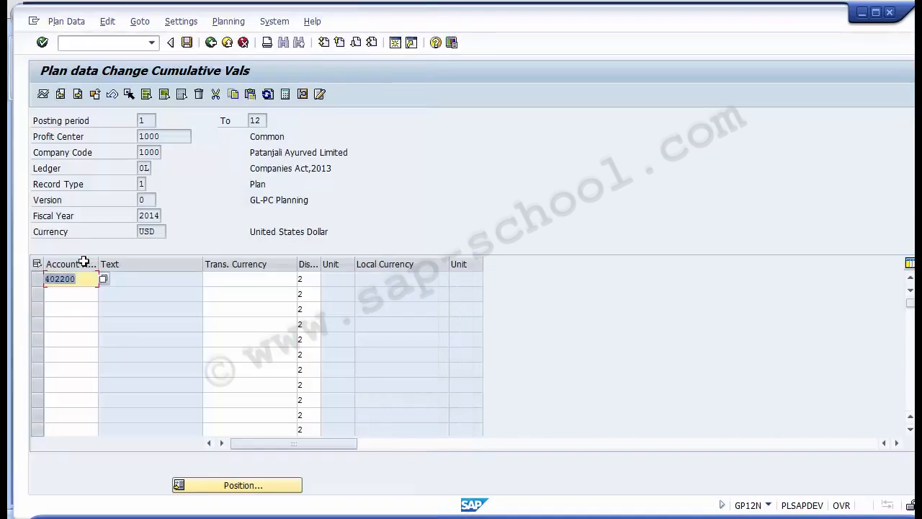
drag(83, 278, 46, 281)
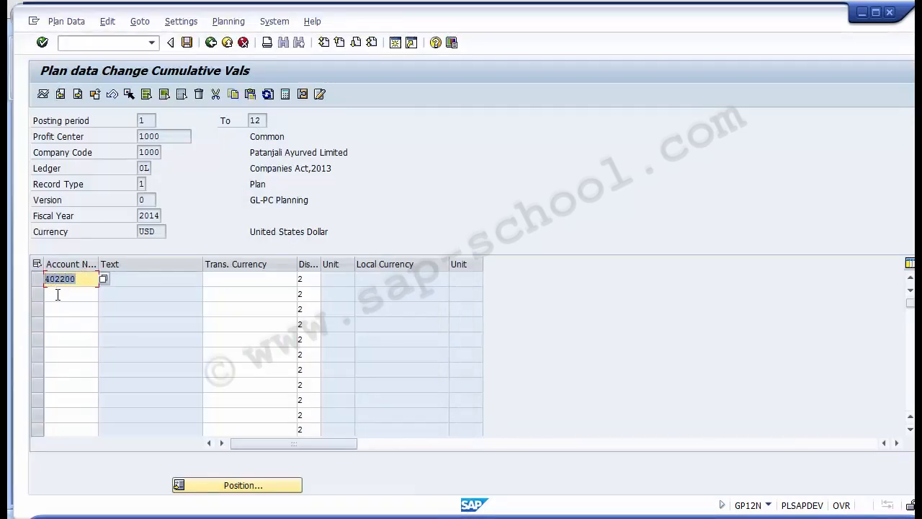
click(244, 279)
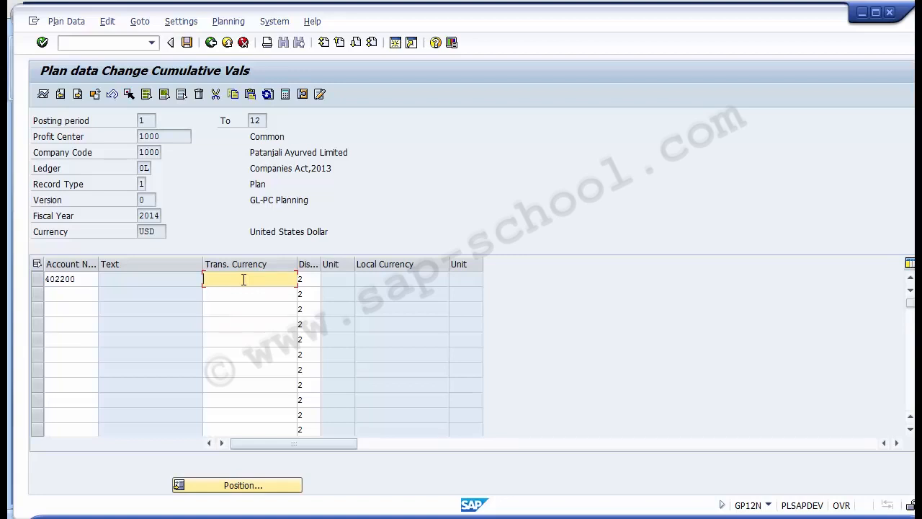
text(10000)
Review the header values from posting period to currency, along with the first row's account number and planned amount
click(145, 118)
click(258, 120)
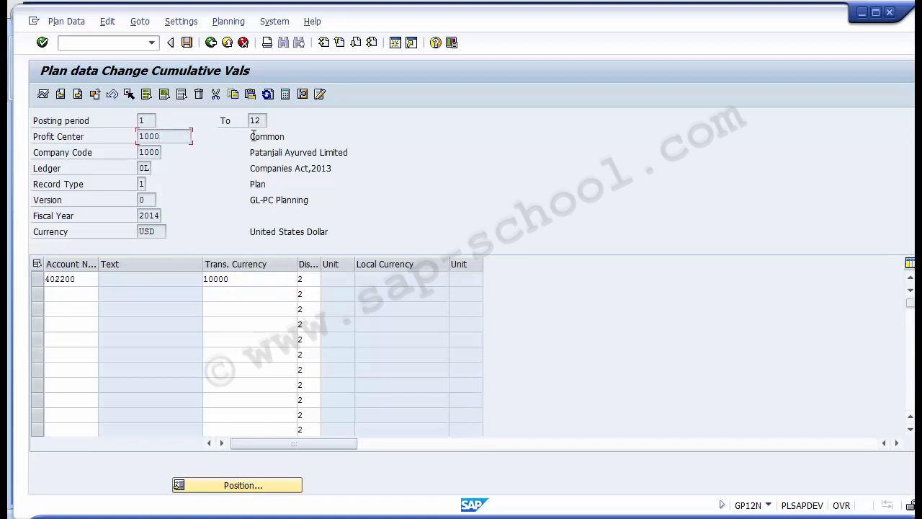
drag(250, 136, 292, 136)
click(161, 152)
click(151, 169)
click(144, 185)
click(141, 199)
mouse_move(139, 216)
mouse_down()
mouse_move(159, 216)
mouse_move(138, 231)
mouse_up()
click(154, 232)
click(90, 280)
drag(90, 281, 42, 280)
click(80, 282)
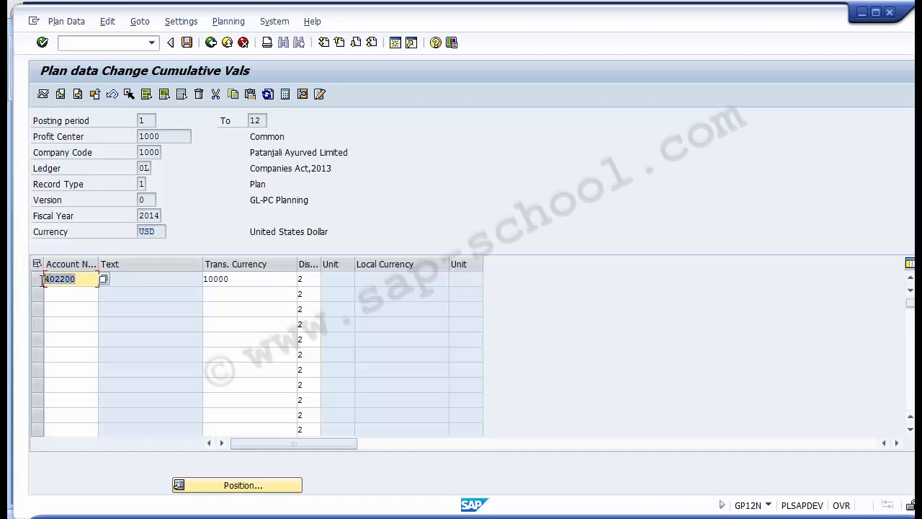
click(254, 281)
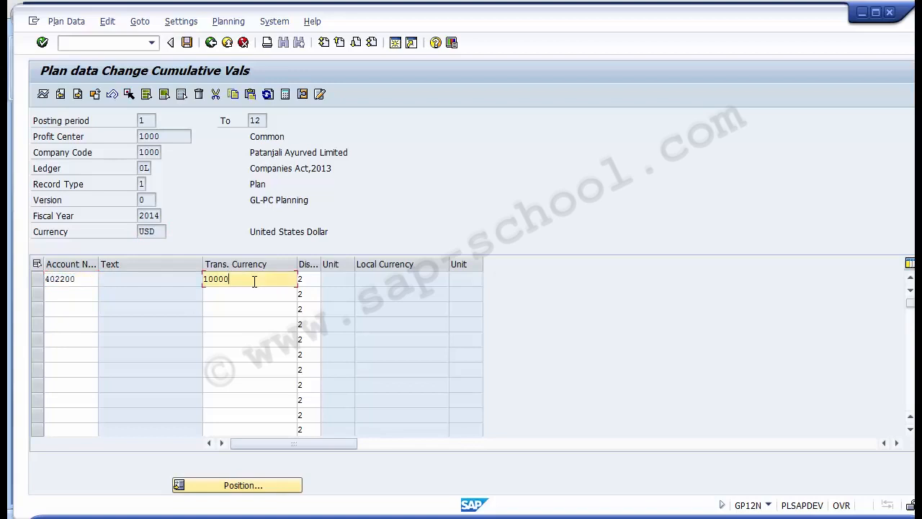
drag(251, 279, 204, 279)
click(243, 275)
click(245, 282)
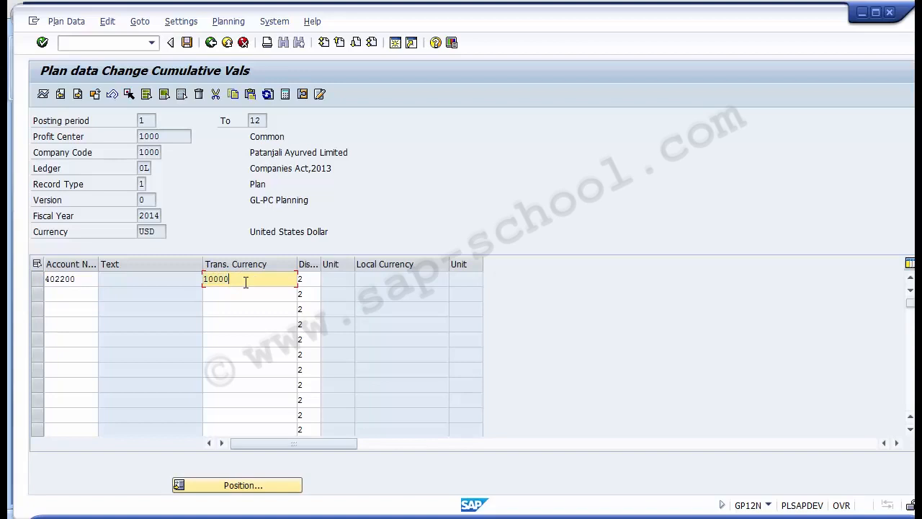
Check the distribution key options for the Advertisement row without changing the key, and post the plan data
click(310, 280)
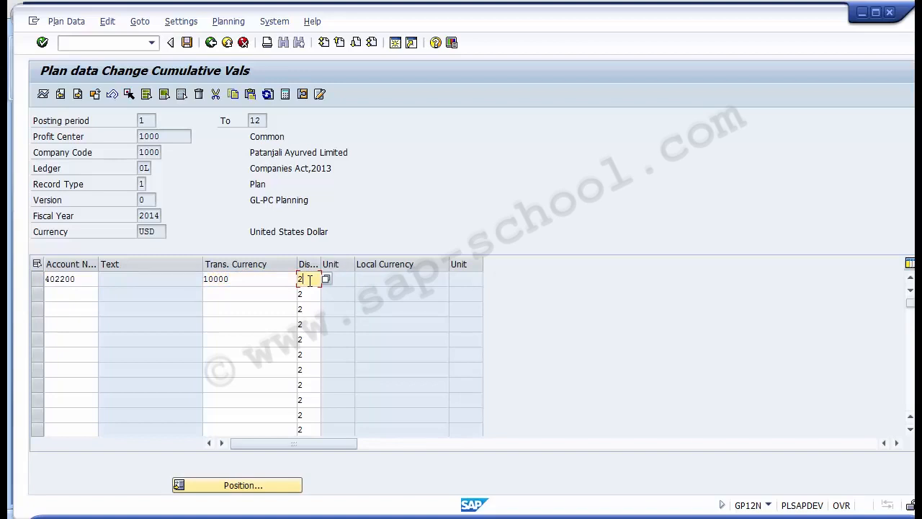
click(327, 279)
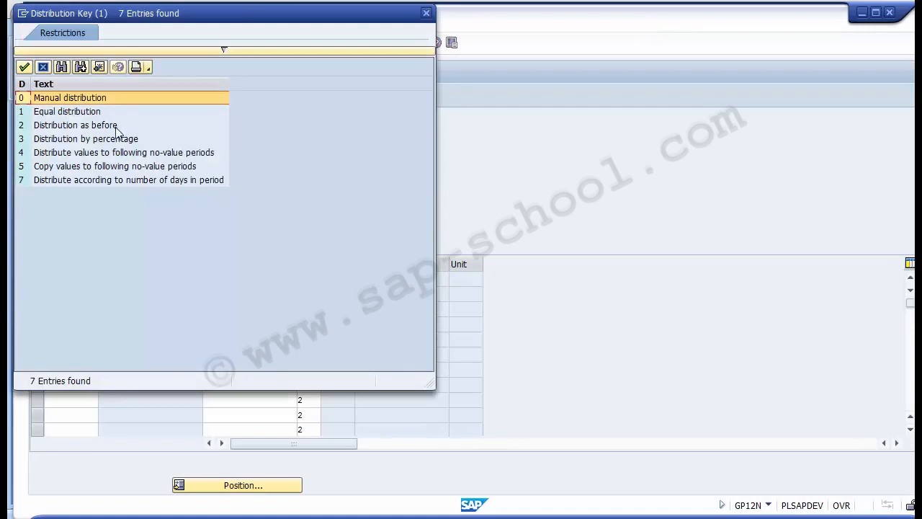
click(103, 127)
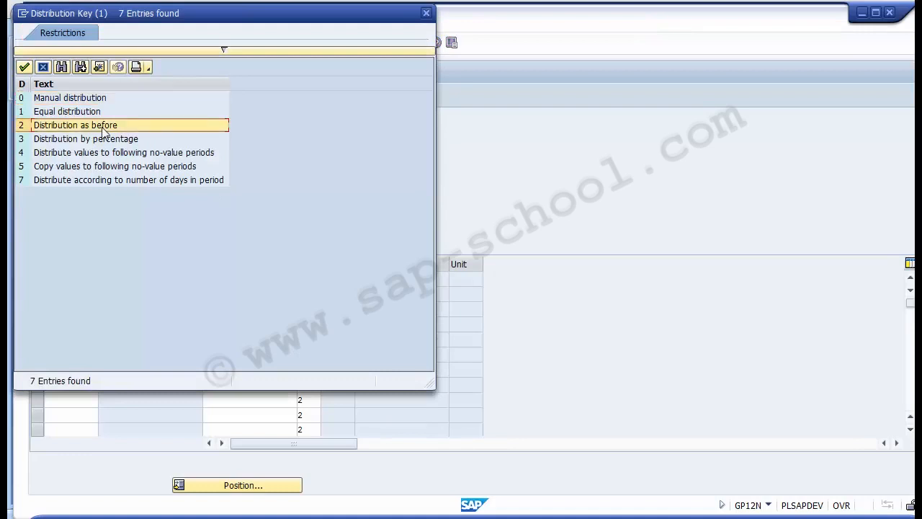
click(41, 67)
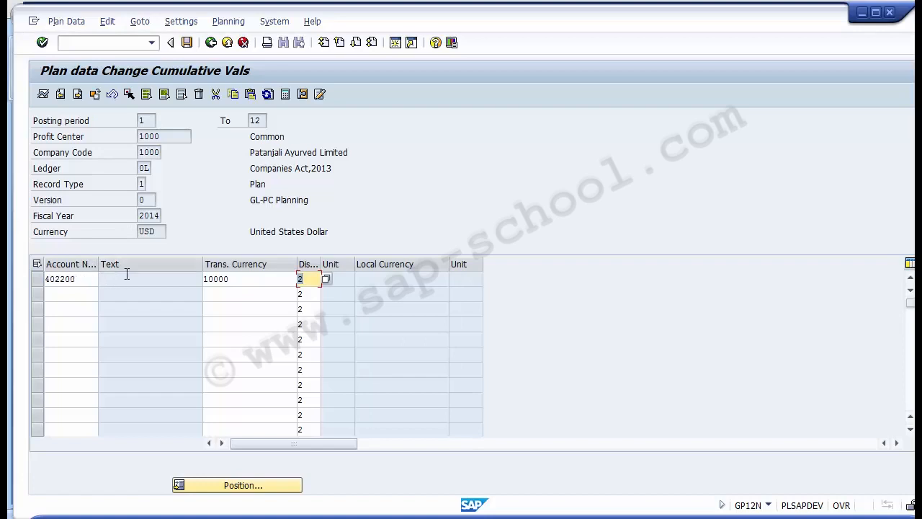
click(252, 290)
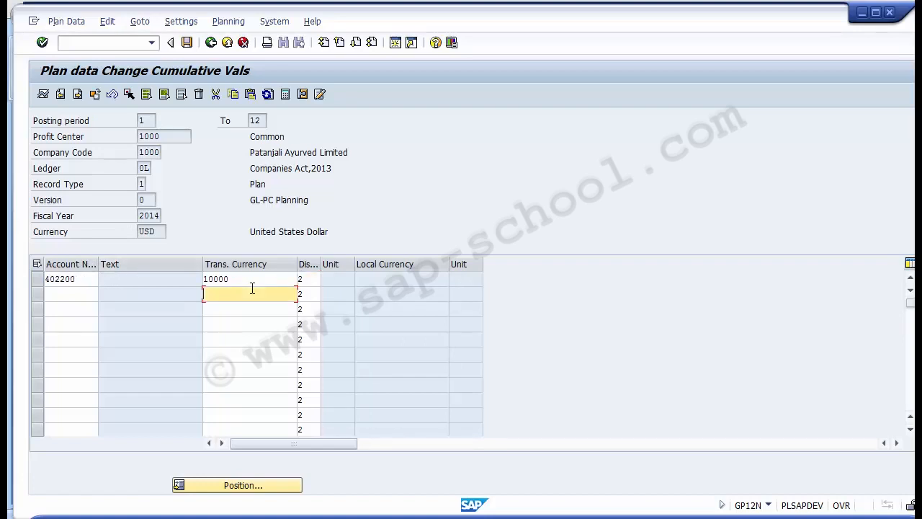
click(187, 45)
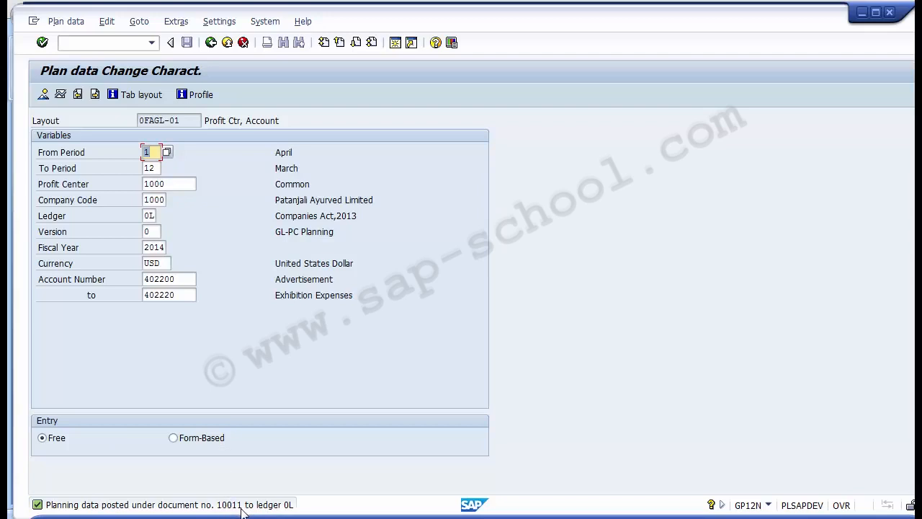
Switch the plan data from change mode to display mode
click(69, 26)
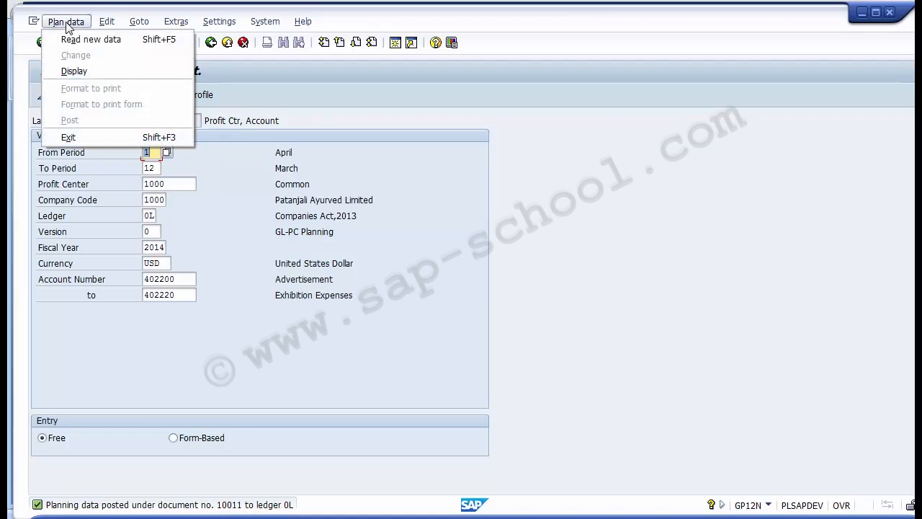
click(245, 231)
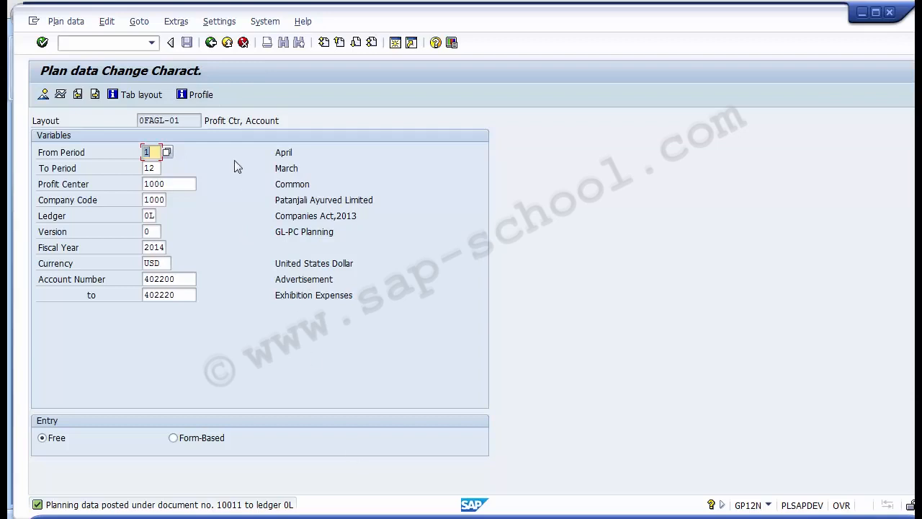
click(69, 25)
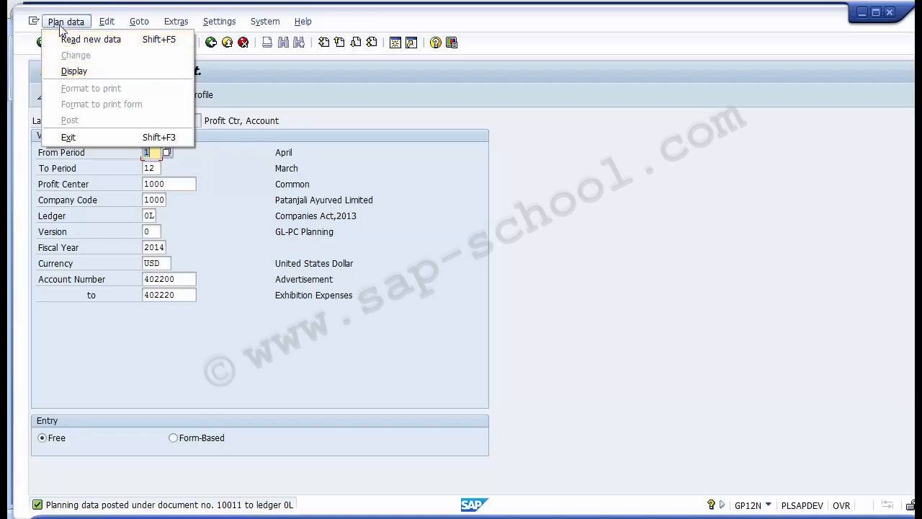
click(61, 26)
click(60, 26)
click(68, 75)
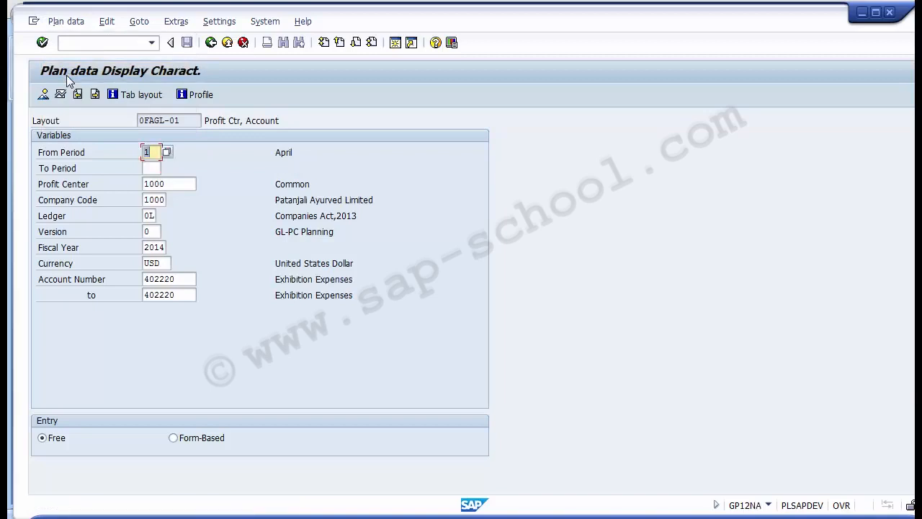
Set the To Period to 12, check the account and text in the plan data overview, and return to the variables
click(151, 168)
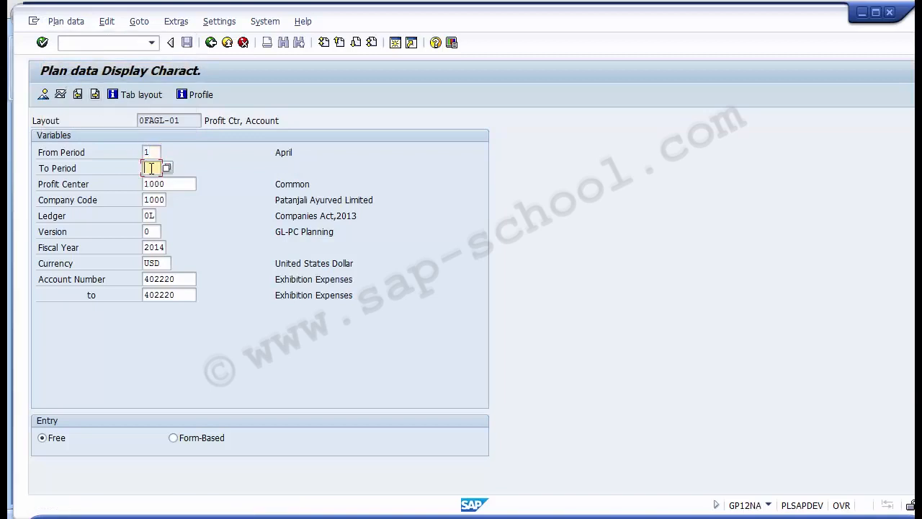
text(12)
click(44, 95)
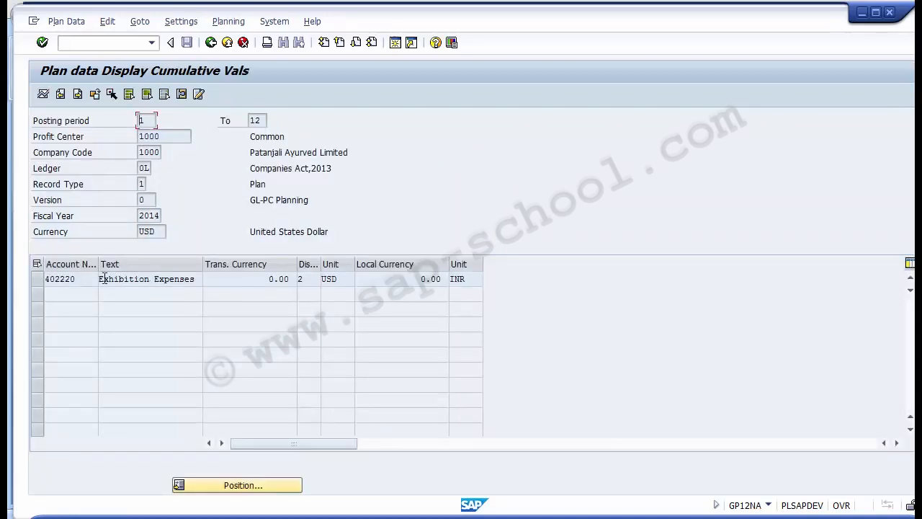
drag(76, 279, 59, 279)
drag(196, 278, 97, 280)
click(211, 46)
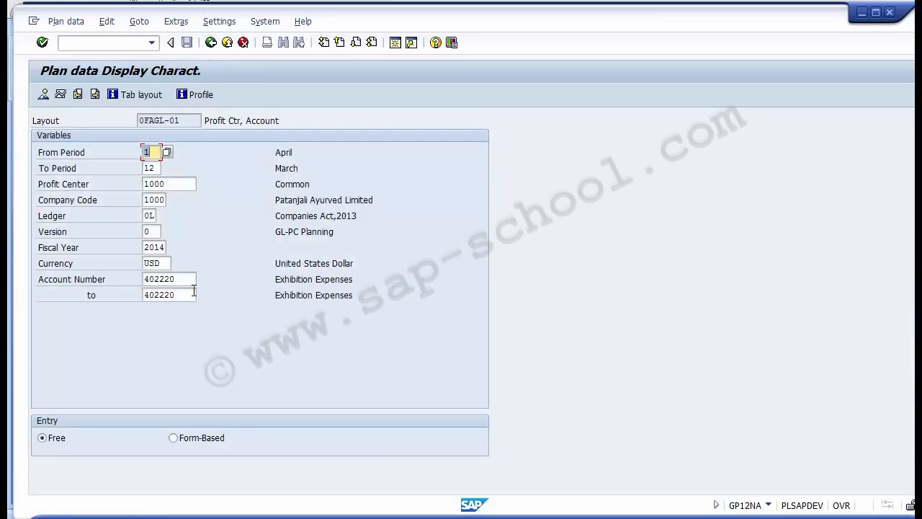
Set both the start and the end of the account number range to the Advertisement account
click(190, 295)
key(BackSpace)
key(BackSpace)
key(BackSpace)
key(BackSpace)
key(BackSpace)
key(BackSpace)
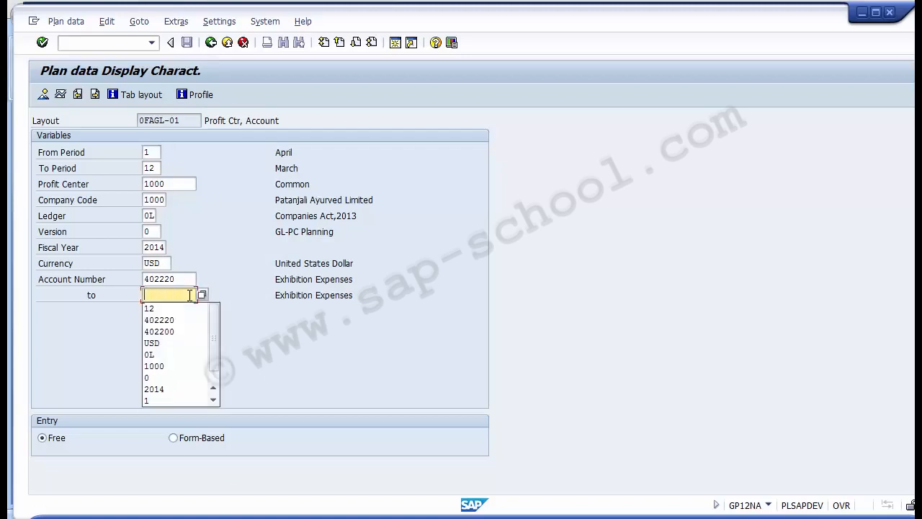
click(182, 279)
key(BackSpace)
key(BackSpace)
text(00)
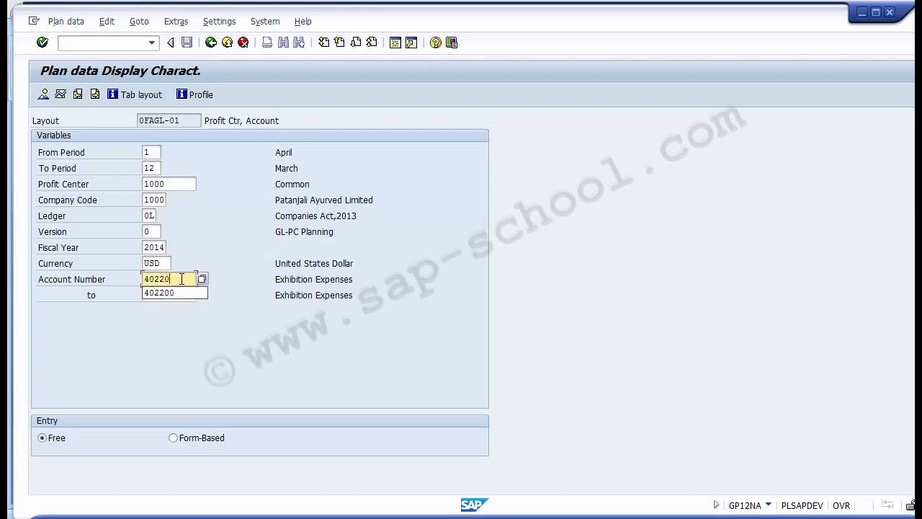
double_click(181, 278)
key(ctrl+c)
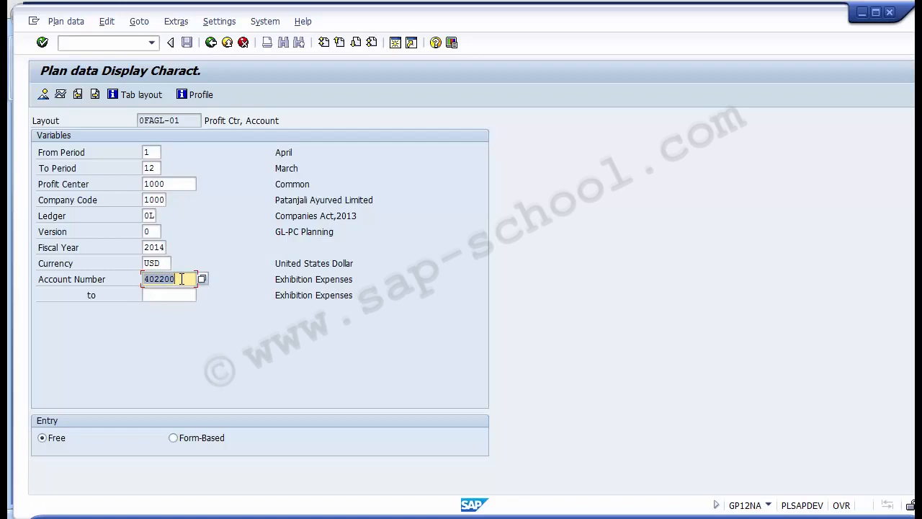
key(Tab)
key(ctrl+v)
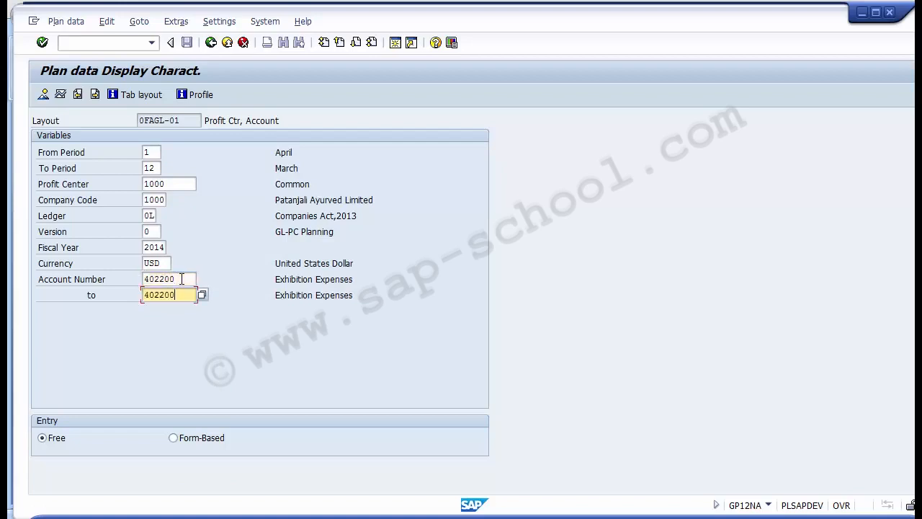
key(Return)
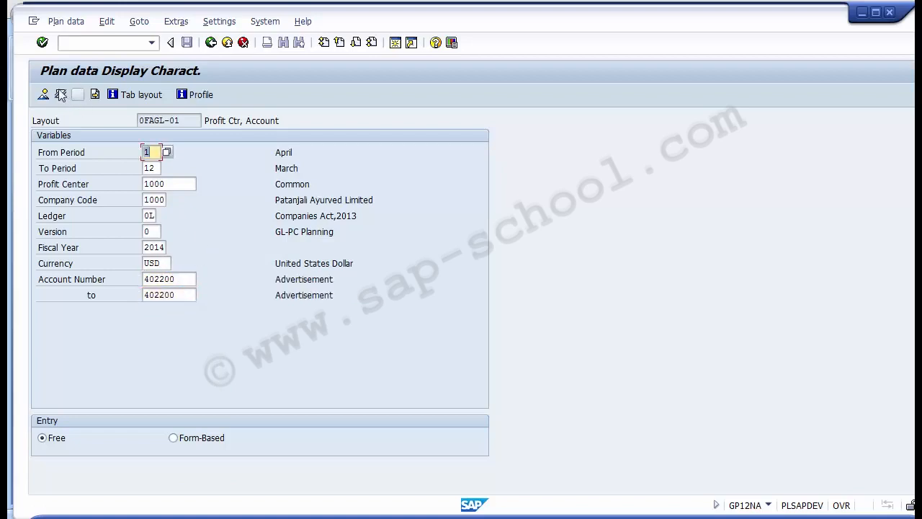
Display the plan data overview and review the Advertisement row's account, transaction currency amount and local currency amount, and return to the variables
click(44, 95)
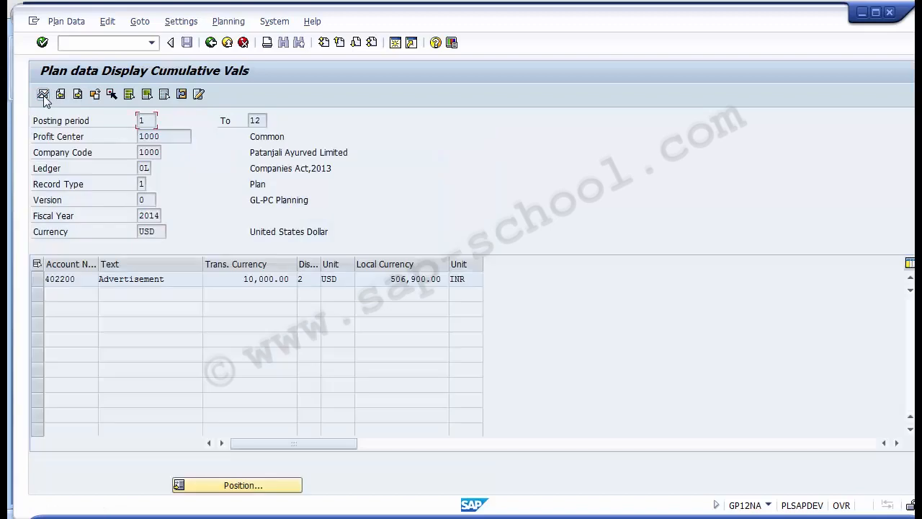
drag(81, 280, 45, 279)
drag(238, 279, 322, 281)
drag(174, 281, 69, 281)
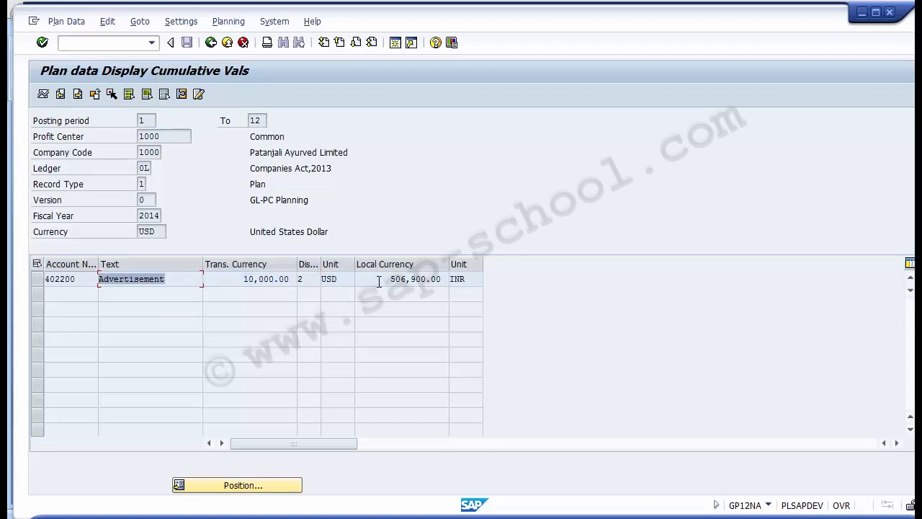
drag(376, 281, 444, 279)
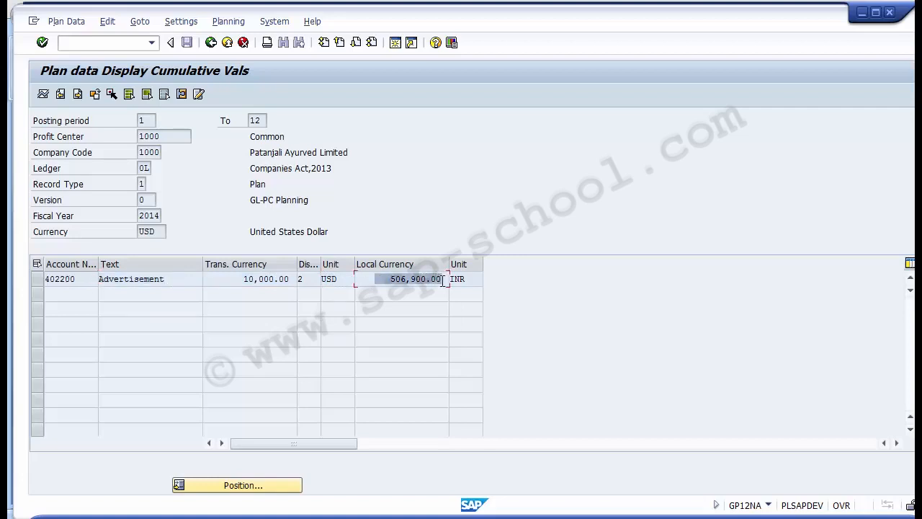
click(380, 203)
click(210, 43)
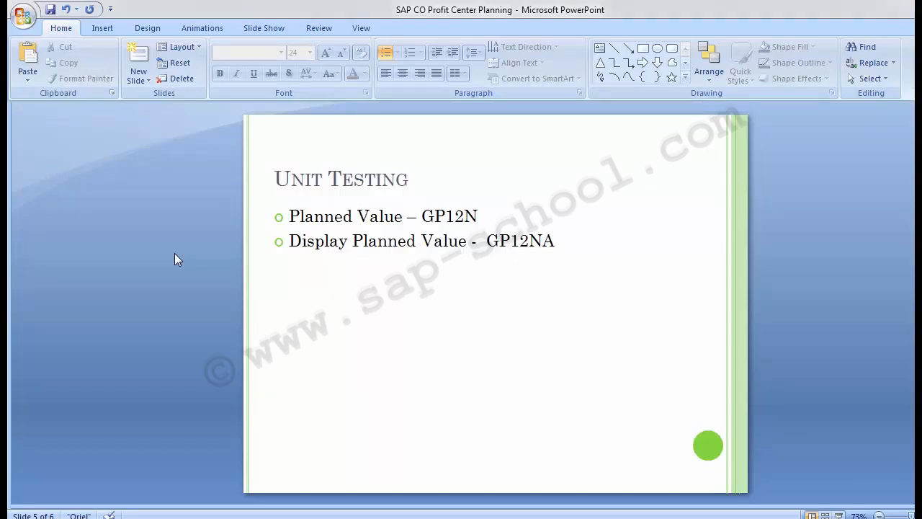
Check the GP12NA transaction code on the Unit Testing slide in PowerPoint, and return to the SAP transaction code entry
click(487, 240)
drag(488, 241, 560, 244)
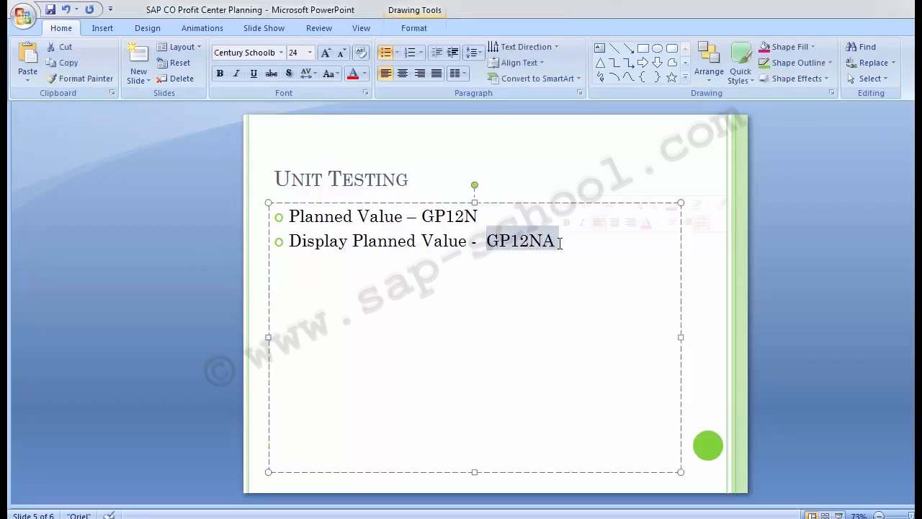
click(177, 295)
key(alt+Tab)
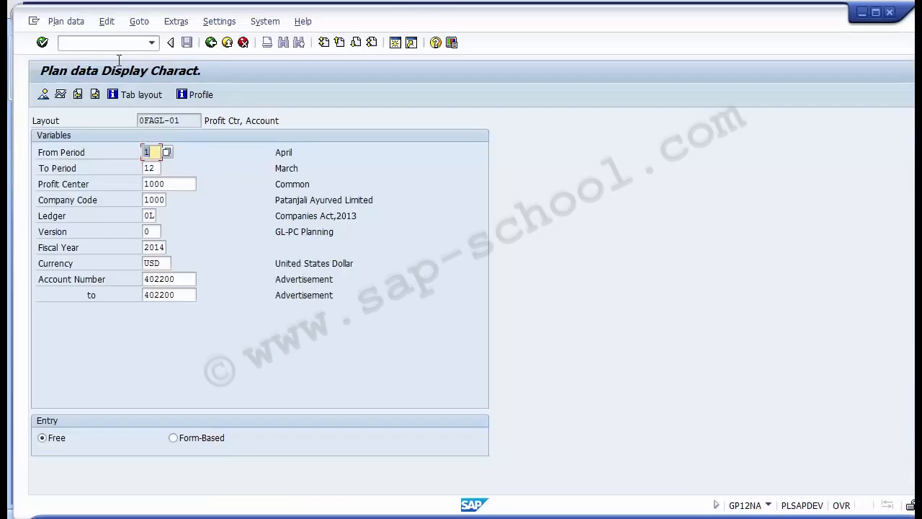
click(91, 42)
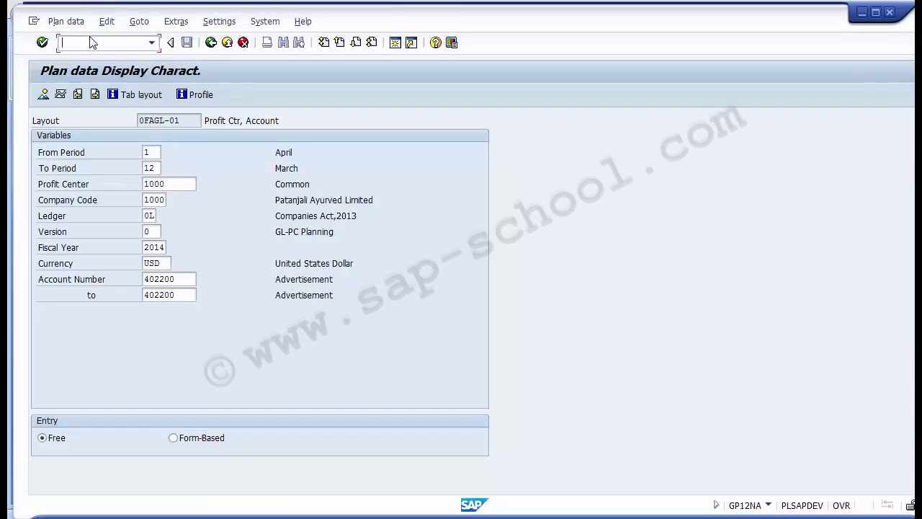
Leave the plan data display and try to open transaction GL12NA from the SAP Easy Access screen
text(/n)
key(Return)
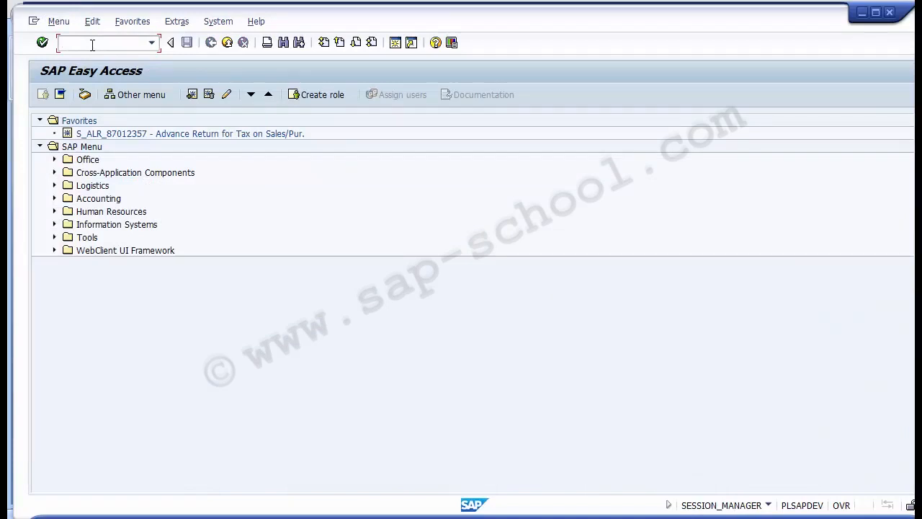
text(G)
text(L)
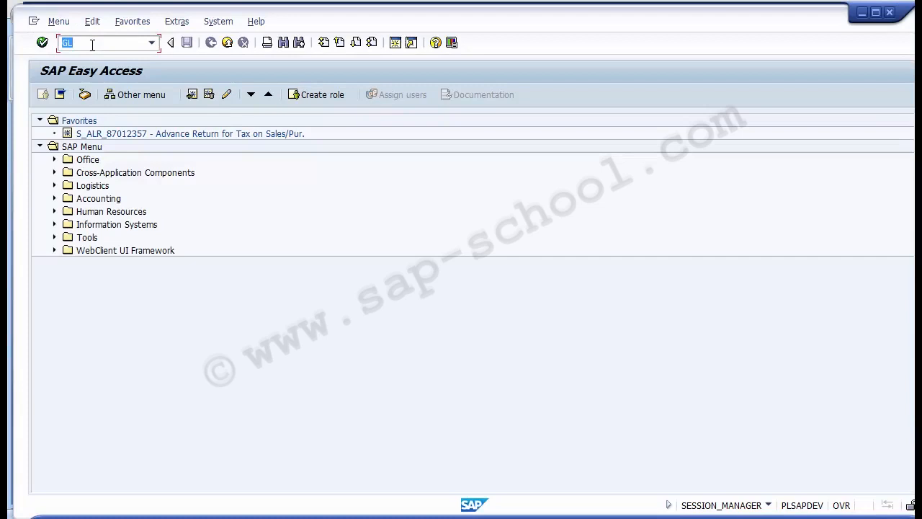
text(12NA)
key(Home)
text(GL)
key(Return)
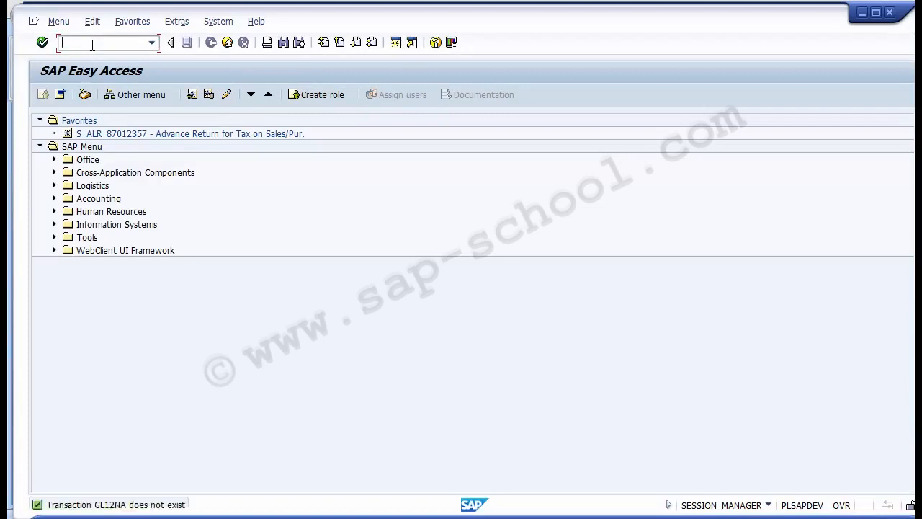
Open transaction GP12NA to display the plan data variables
text(/n)
text(GP12N)
text(A)
key(Return)
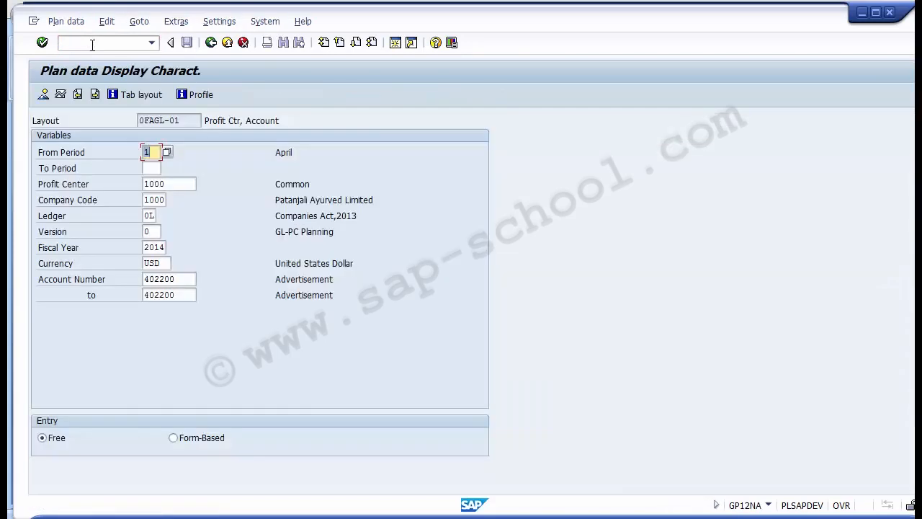
Set the To Period to 12 and check the profit center and the account number range in the variables
key(Tab)
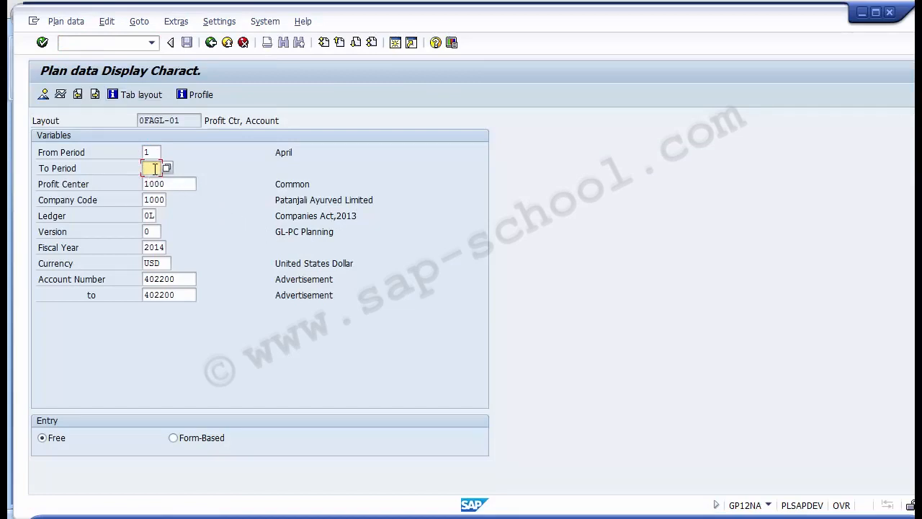
text(12)
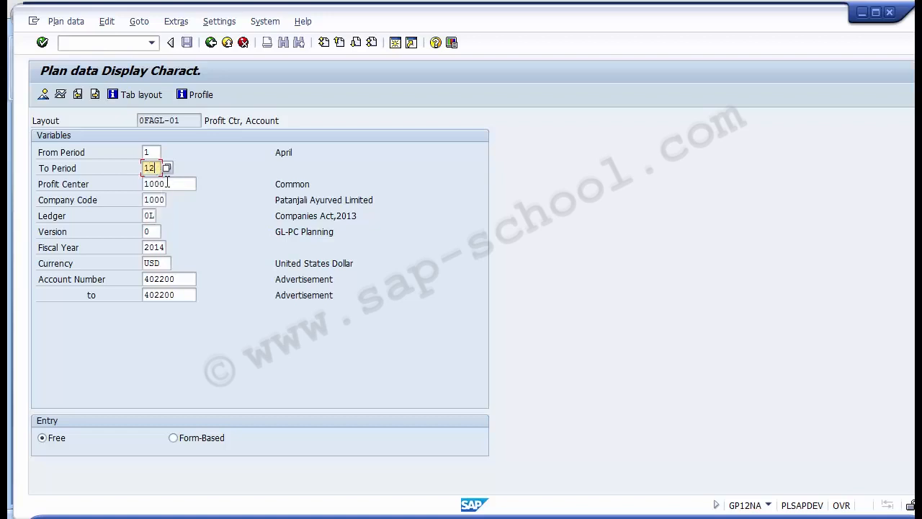
click(166, 183)
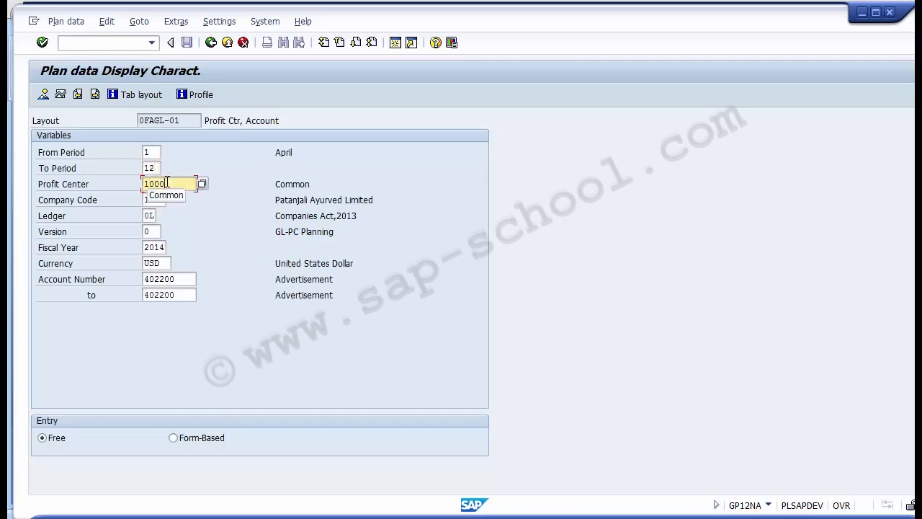
click(188, 280)
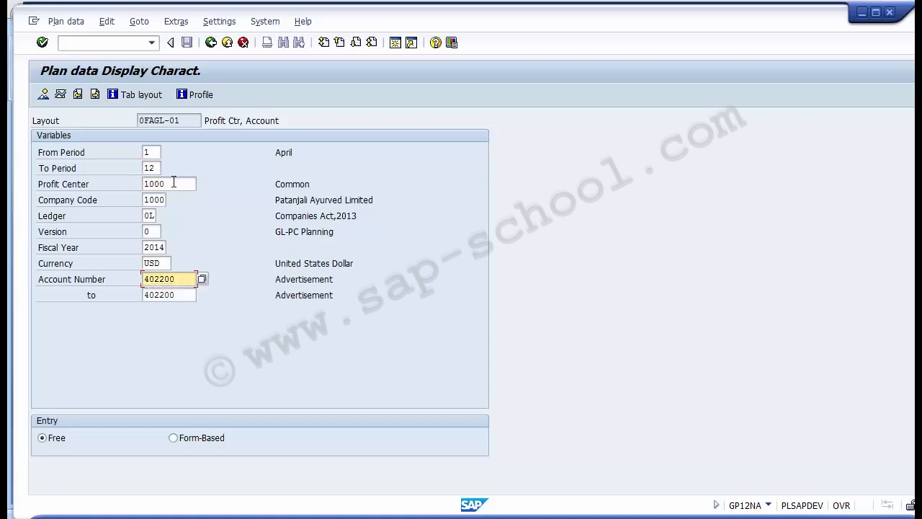
drag(170, 183, 141, 183)
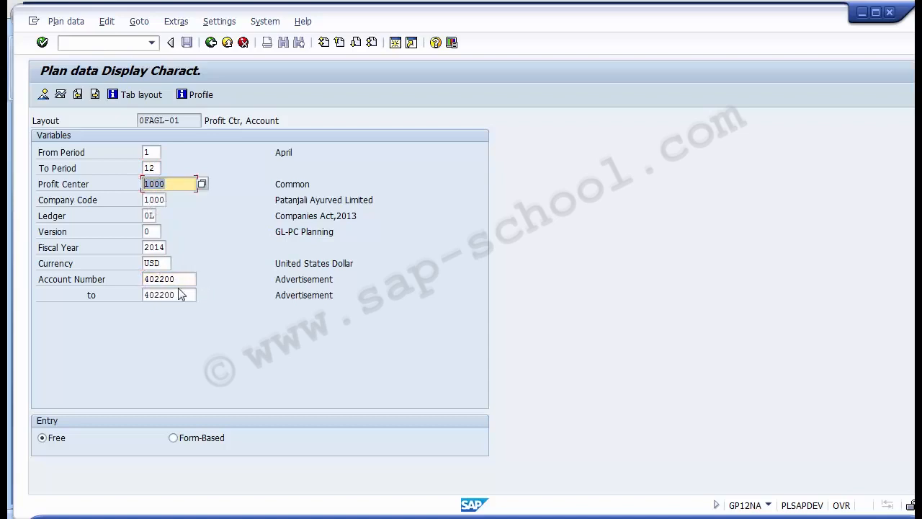
drag(186, 279, 141, 279)
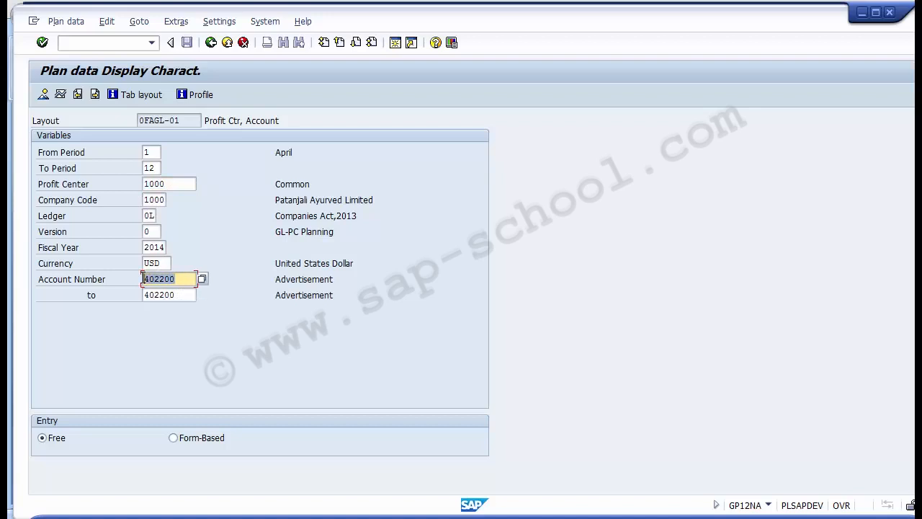
click(180, 184)
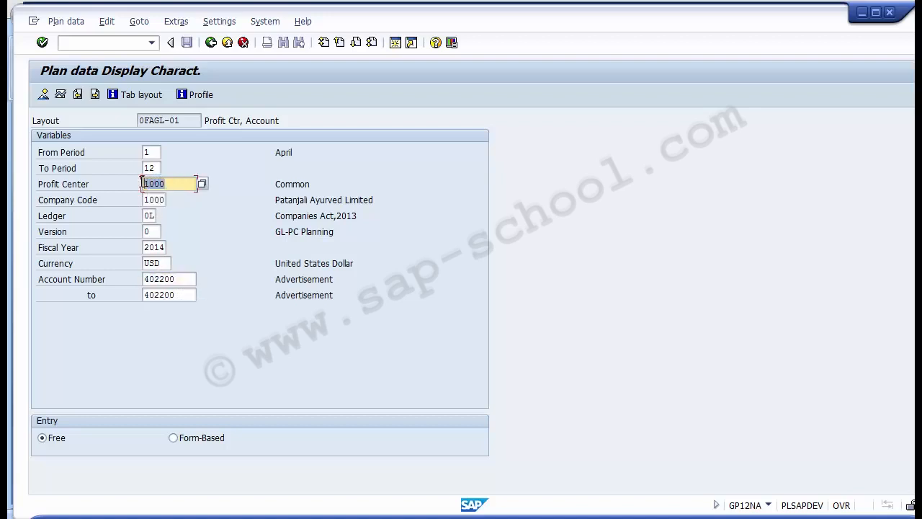
click(177, 278)
drag(177, 278, 145, 294)
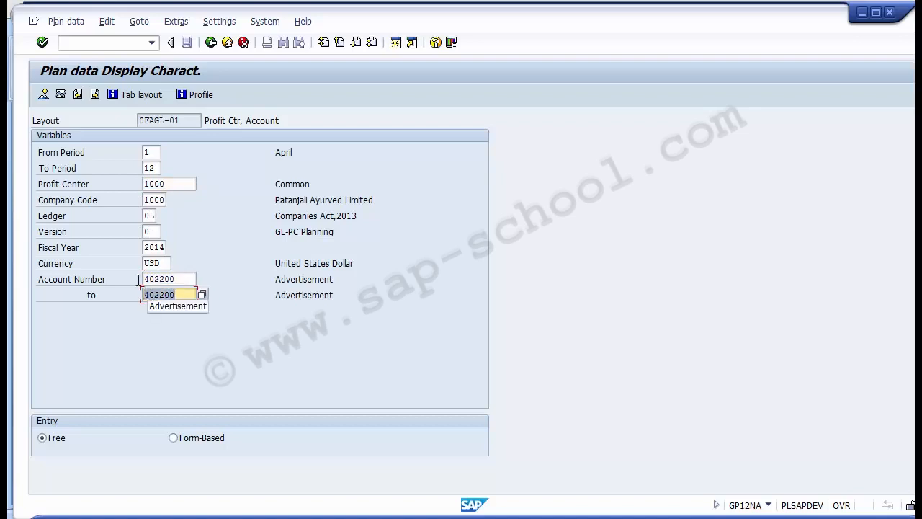
Display the plan data overview, examine the Advertisement row's account, text and transaction currency amount and the profit center, and exit the display
click(43, 95)
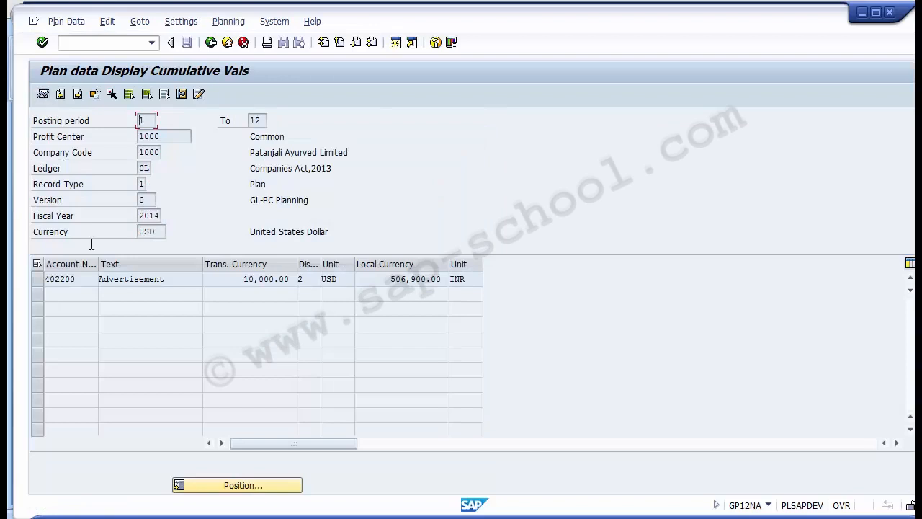
drag(79, 279, 42, 277)
drag(177, 280, 79, 286)
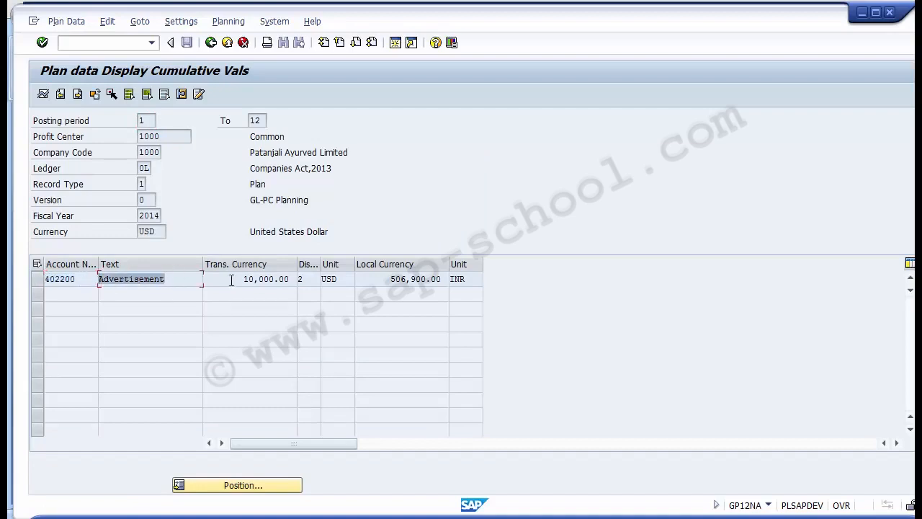
drag(248, 279, 289, 279)
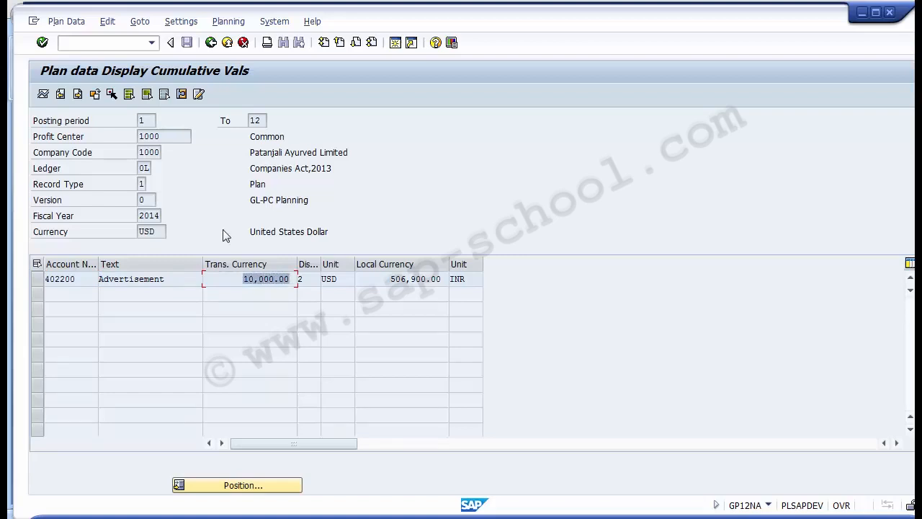
click(177, 137)
drag(177, 137, 135, 137)
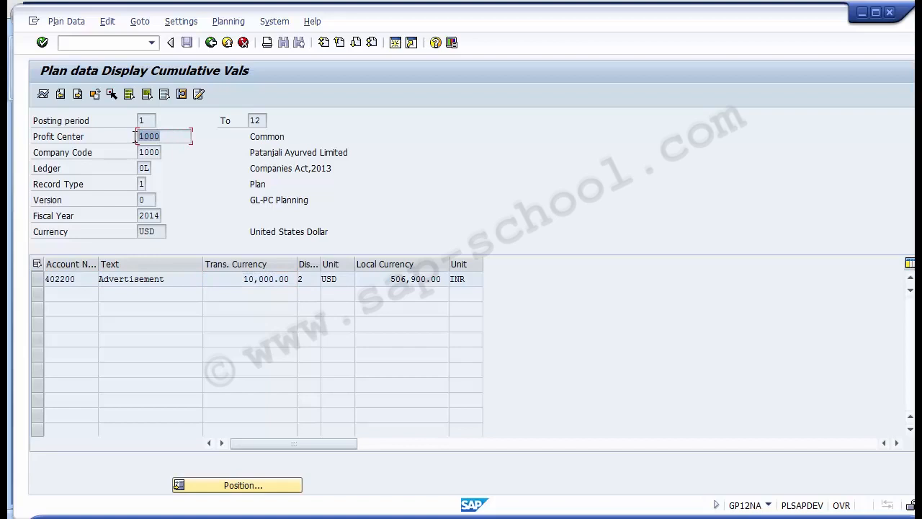
click(224, 47)
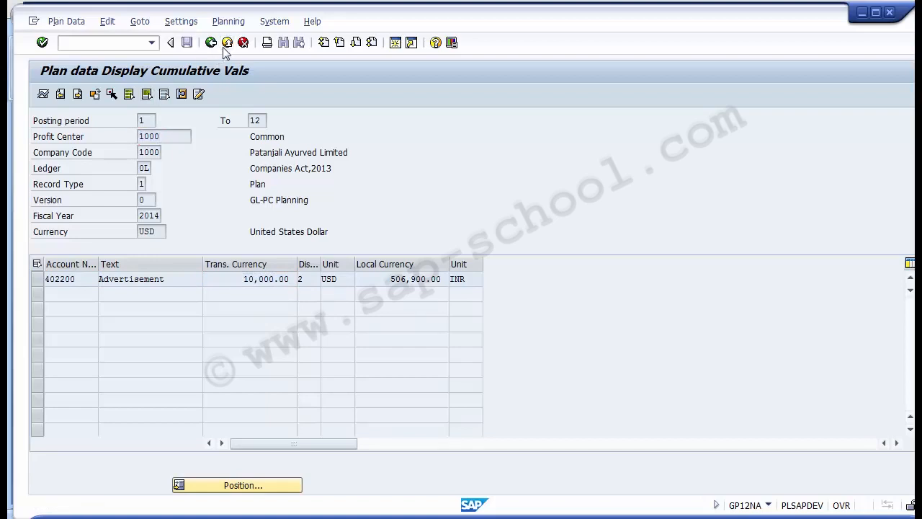